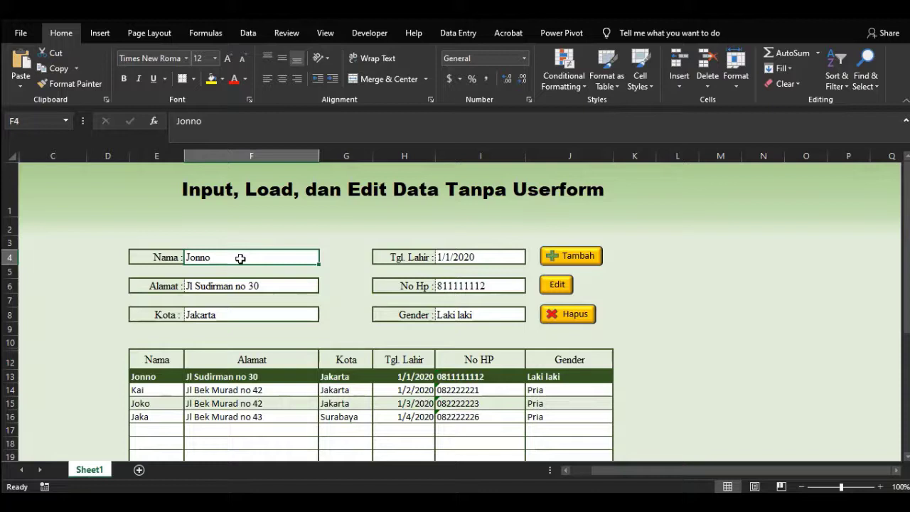
Enter a new person's name in the Nama field, set Gender to Wanita, and add the record to the table.
type("Jenn")
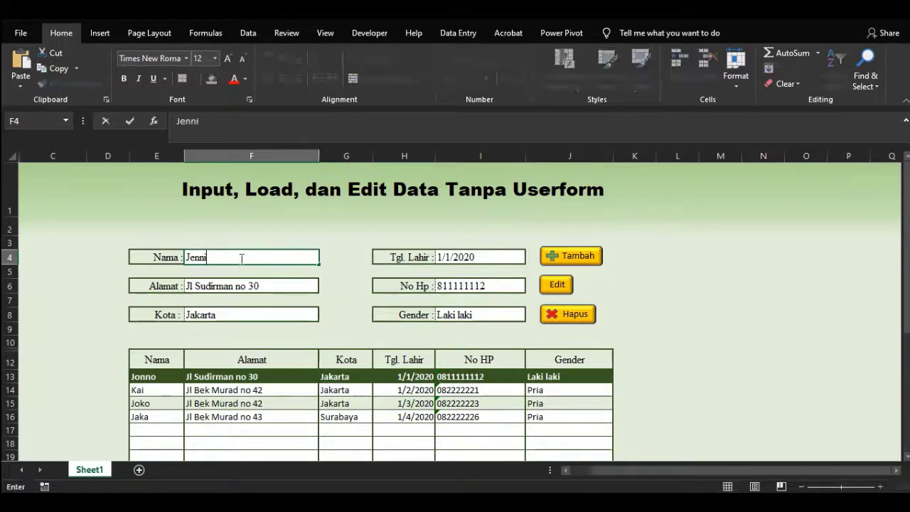
type("i")
left_click(487, 316)
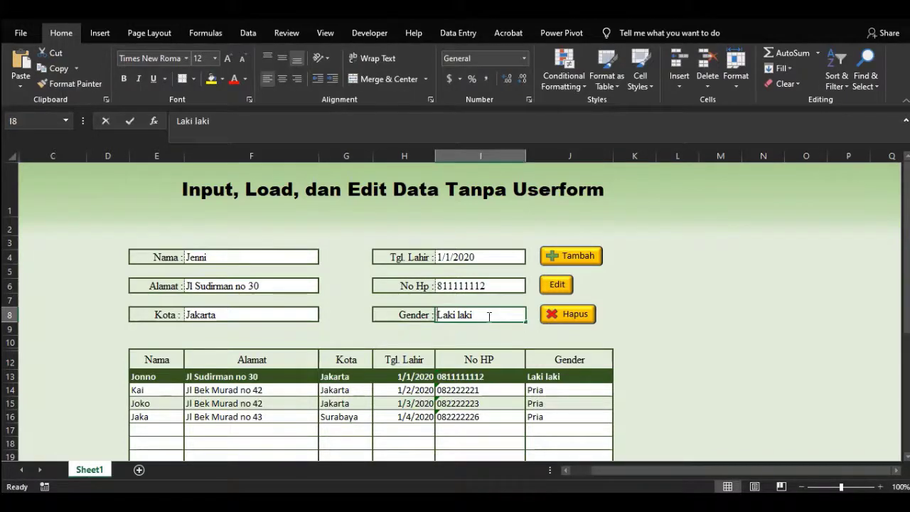
type("Wani")
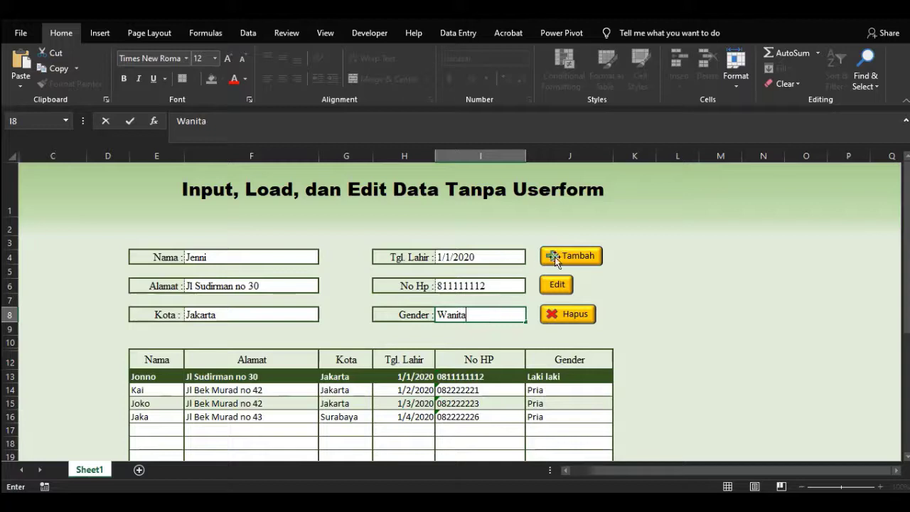
type("ta")
left_click(555, 257)
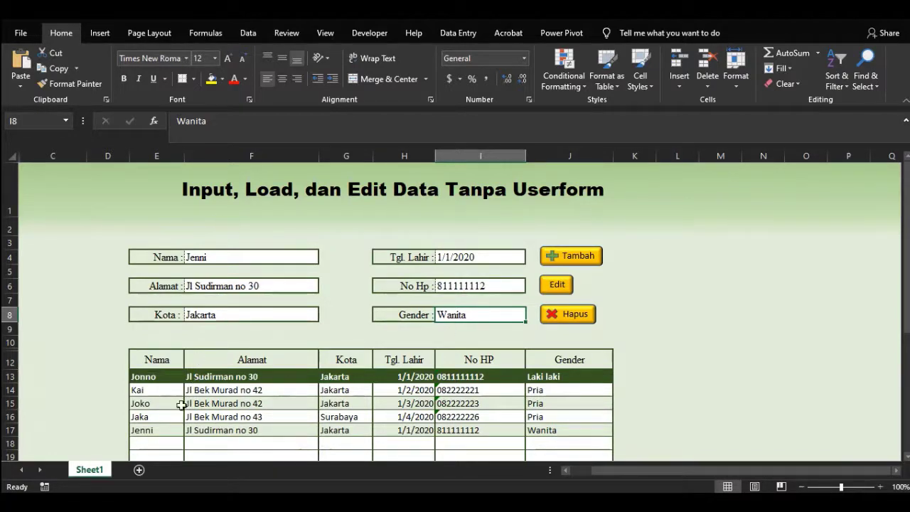
Load the table records in rows 16 and 15 into the form fields.
left_click(151, 417)
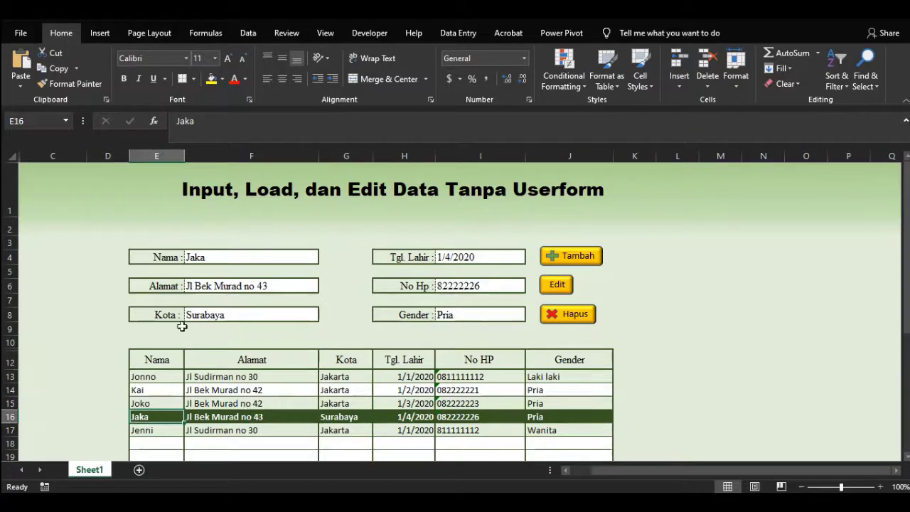
left_click(158, 402)
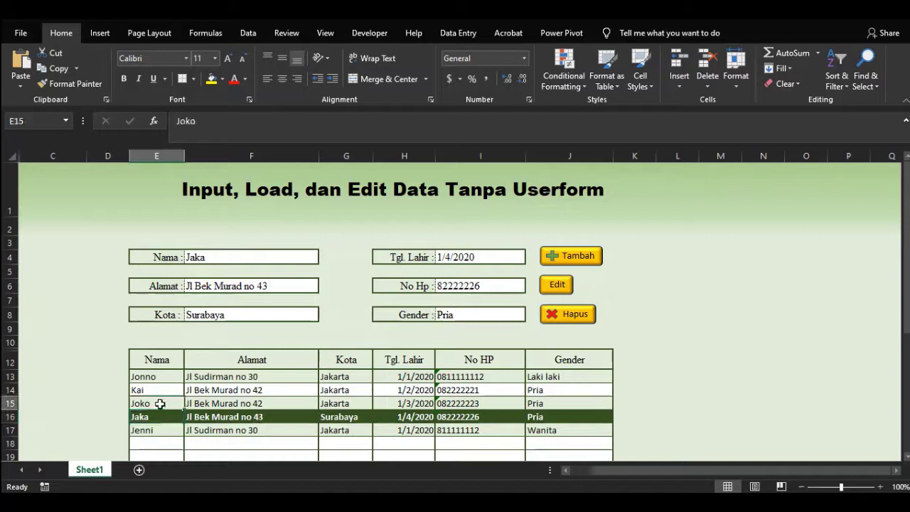
Load the row 14 record into the form, switch it to editing, and replace its Nama value with another name.
left_click(157, 388)
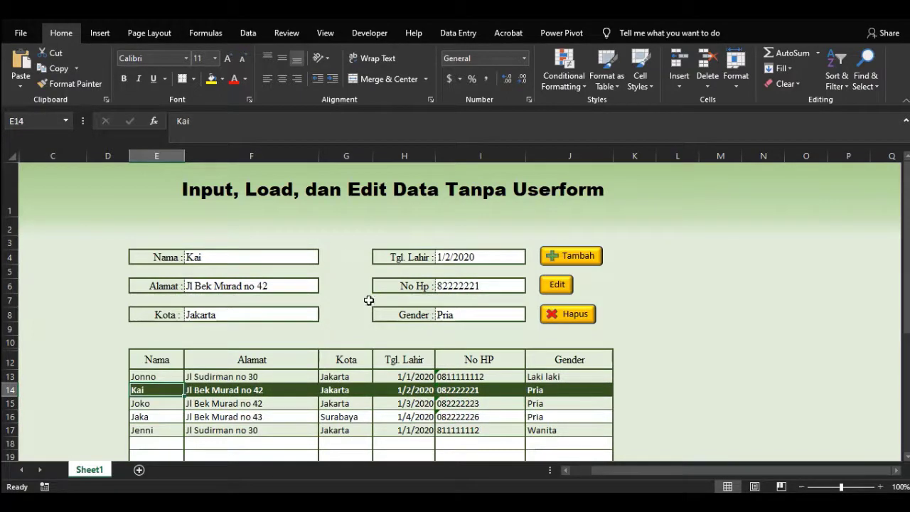
left_click(558, 286)
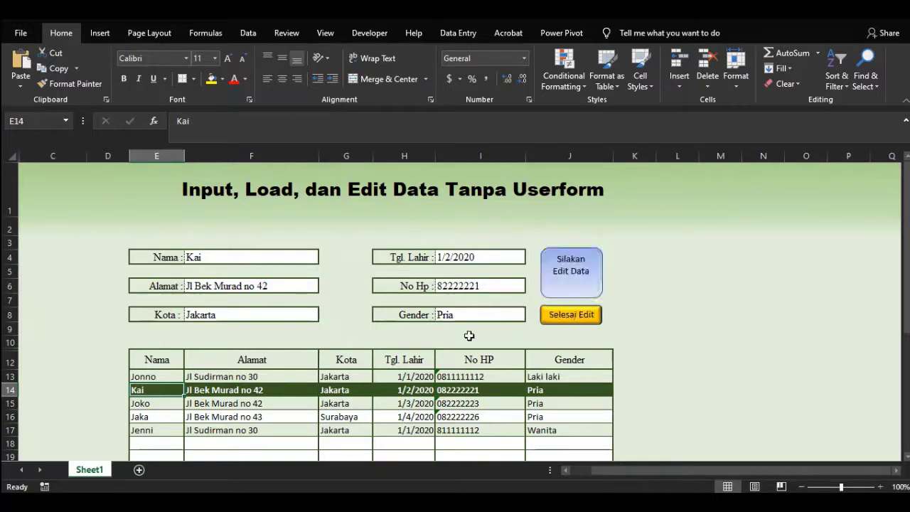
left_click(224, 259)
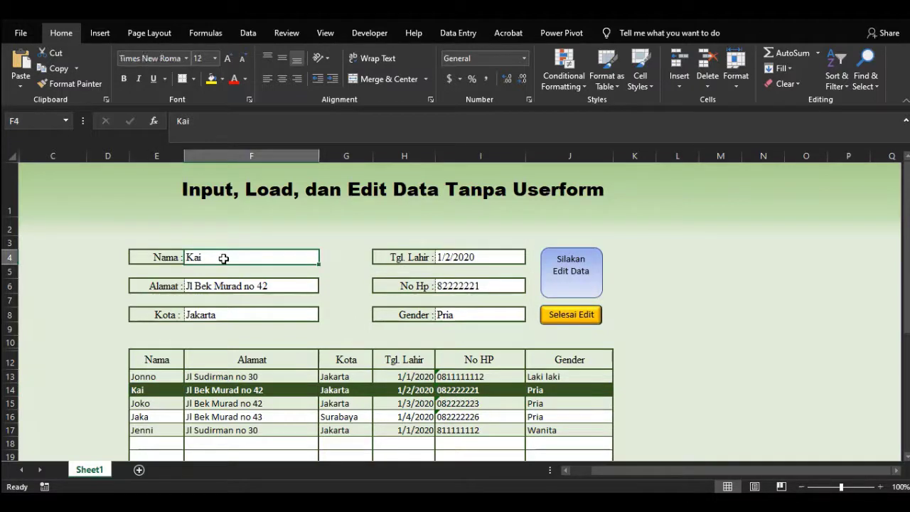
type("Jimmy")
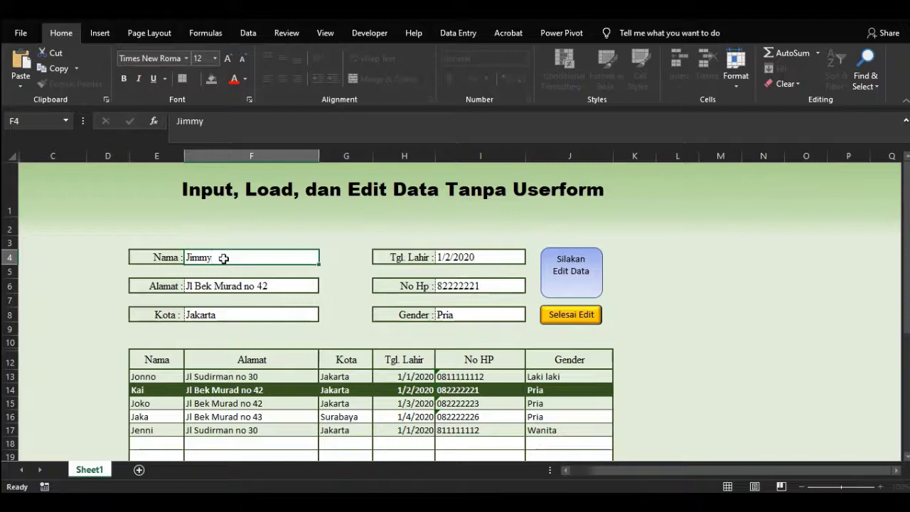
key("Return")
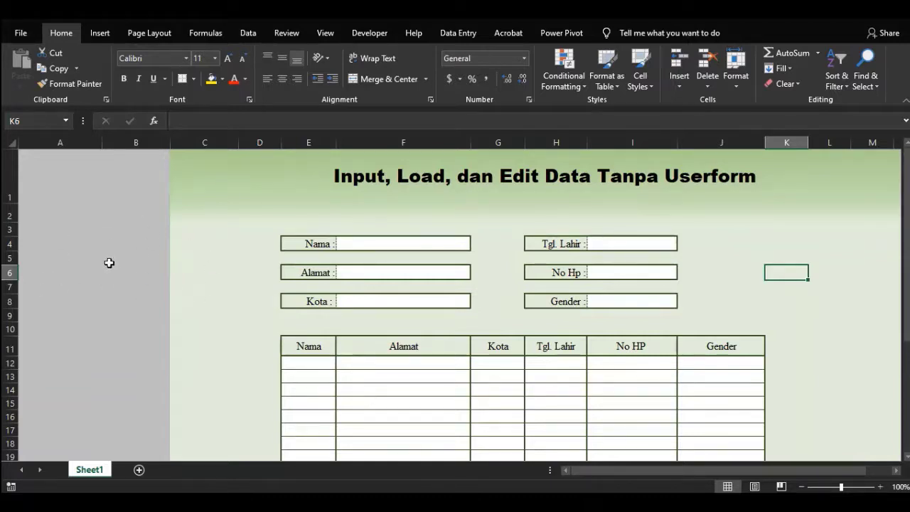
On the blank form sheet, insert an empty row above the table header and fill E11:J11 with grey.
left_click(16, 348)
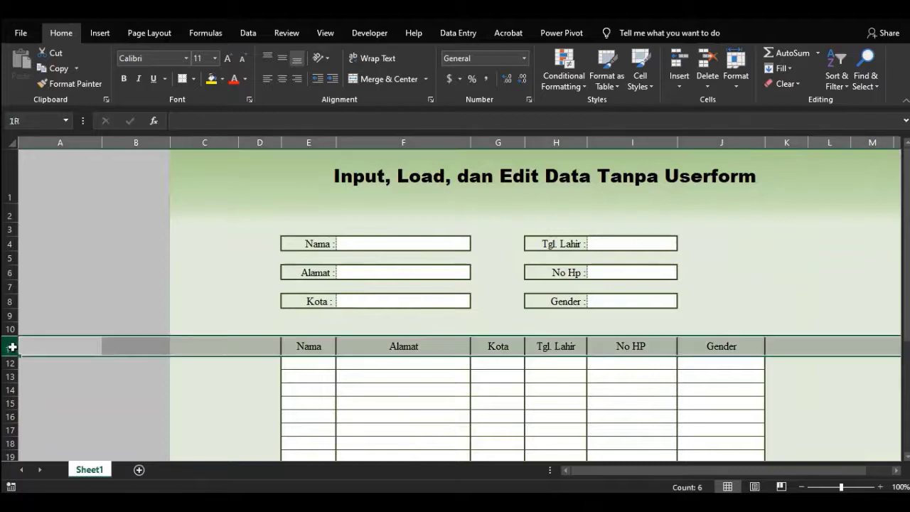
right_click(14, 348)
left_click(46, 240)
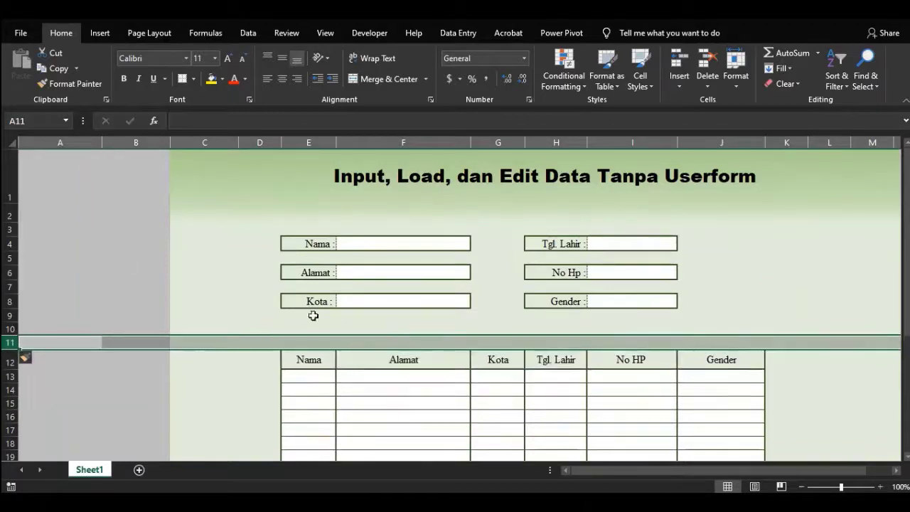
left_click_drag(296, 339, 727, 341)
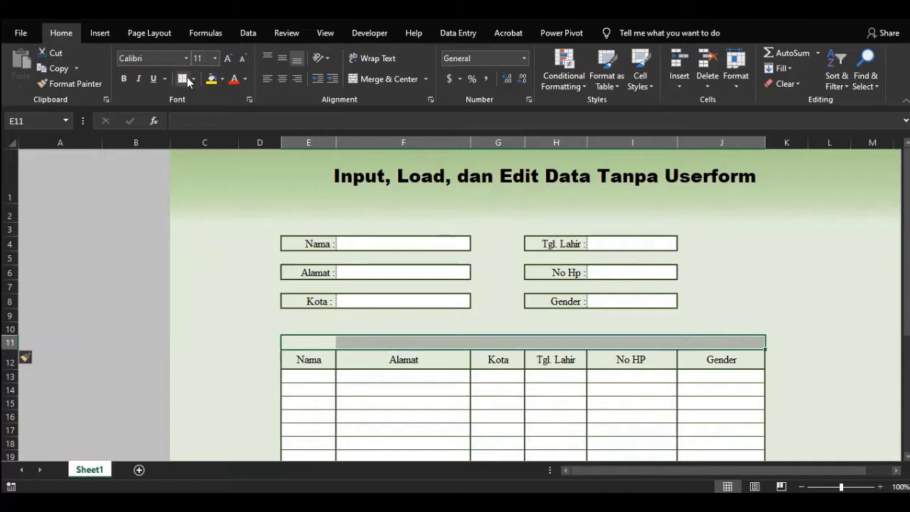
left_click(222, 79)
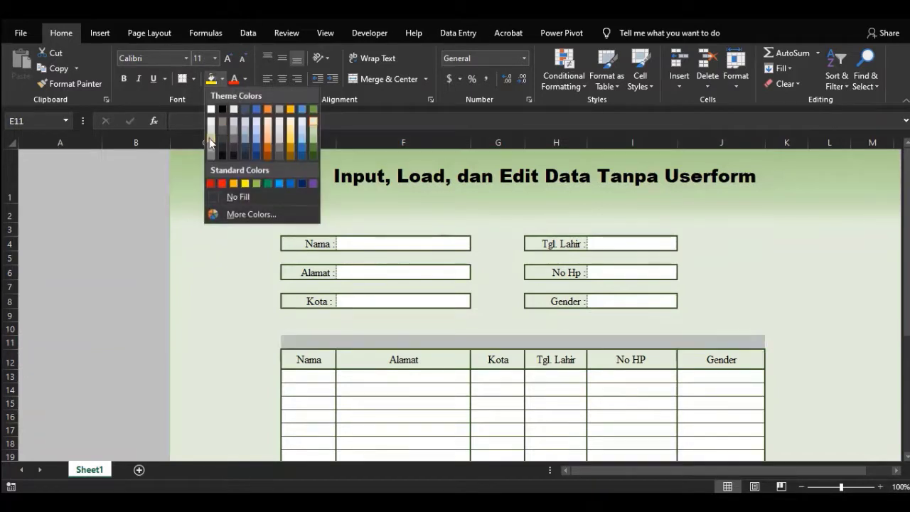
left_click(221, 125)
Enter F4, the address of the Nama input cell, in E11 above the Nama column header.
left_click(318, 340)
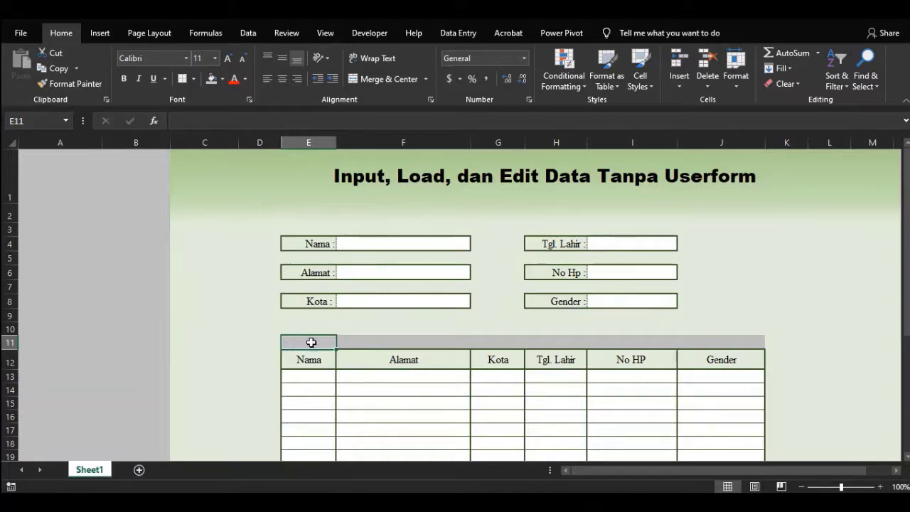
left_click(372, 244)
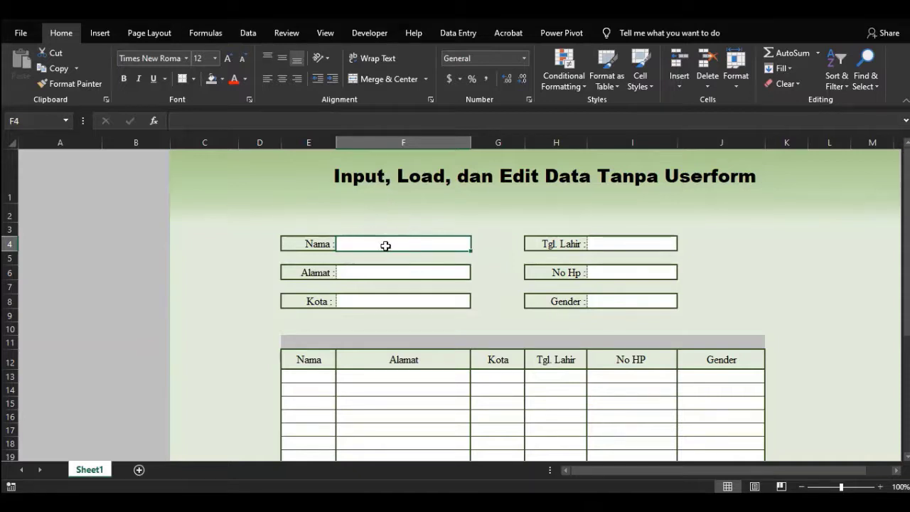
left_click(312, 343)
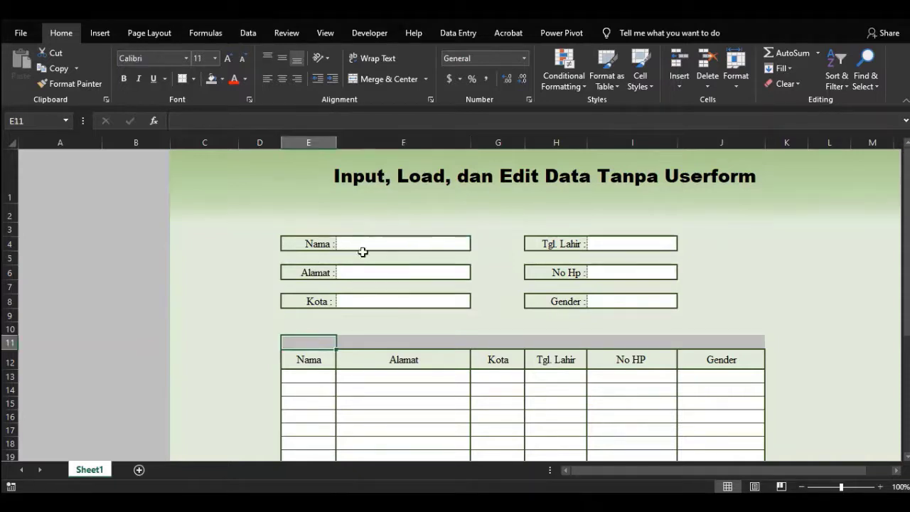
left_click(378, 239)
left_click(303, 374)
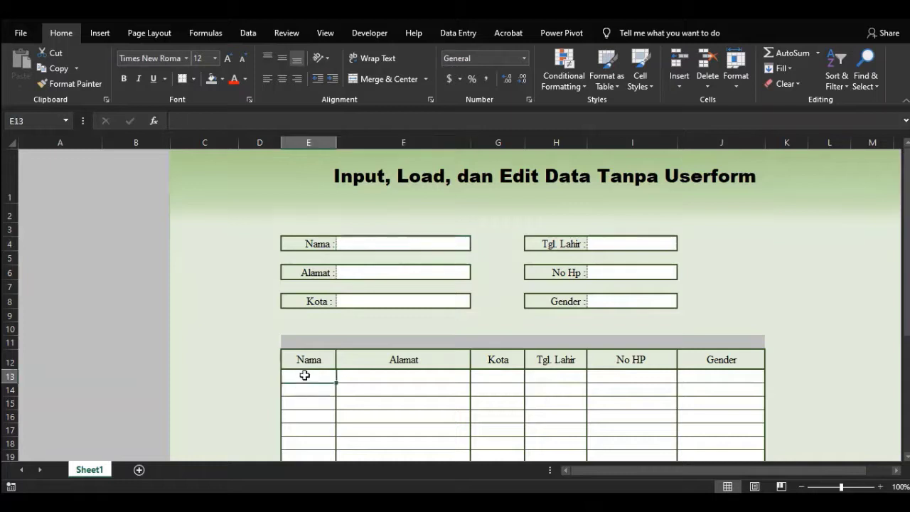
left_click(361, 243)
left_click(300, 341)
type("F4")
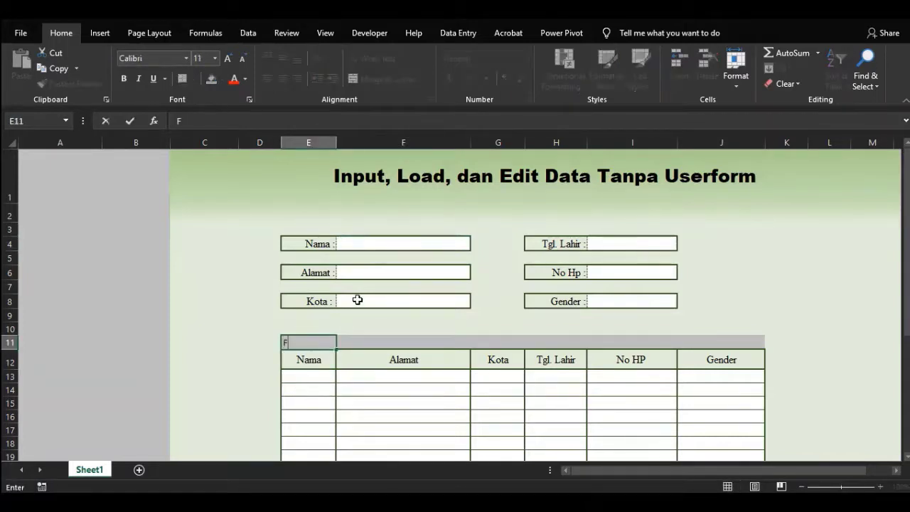
Enter the input cell addresses F6 above the Alamat header in F11 and F8 above the Kota header in G11.
left_click(375, 343)
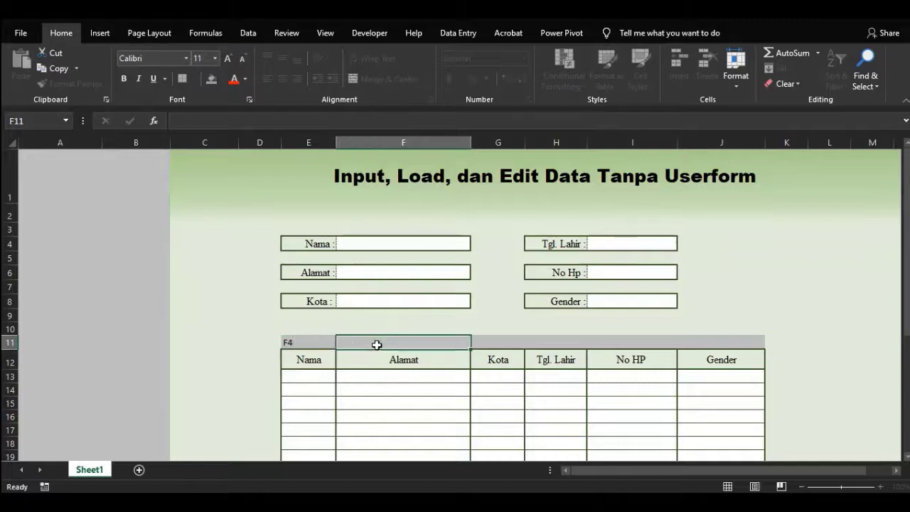
left_click(379, 273)
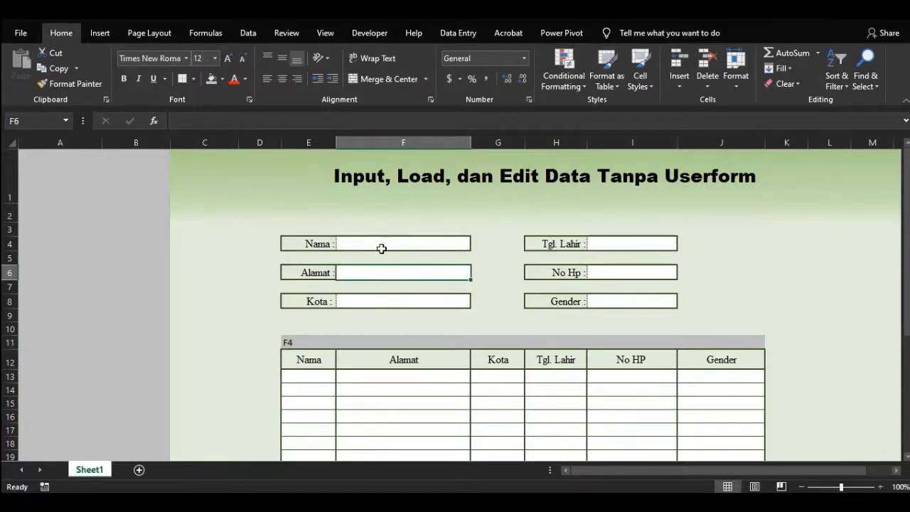
left_click(388, 375)
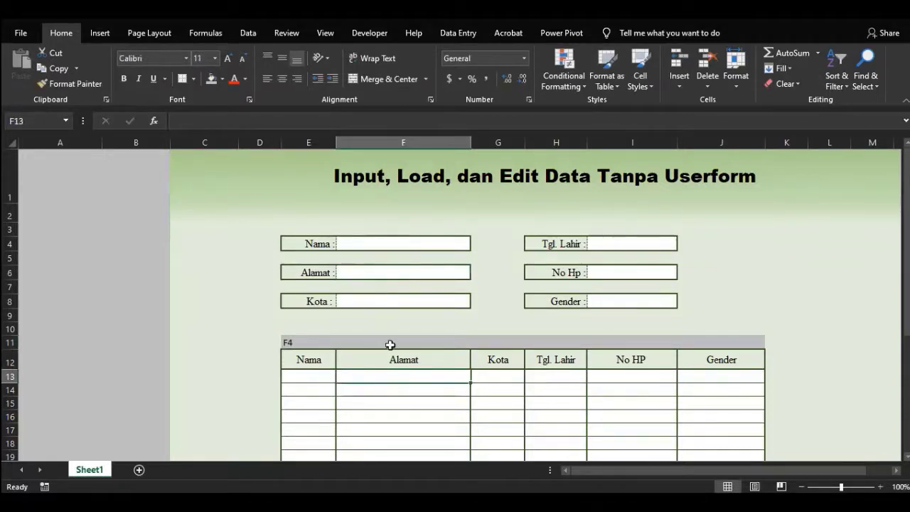
left_click(390, 341)
type("F6")
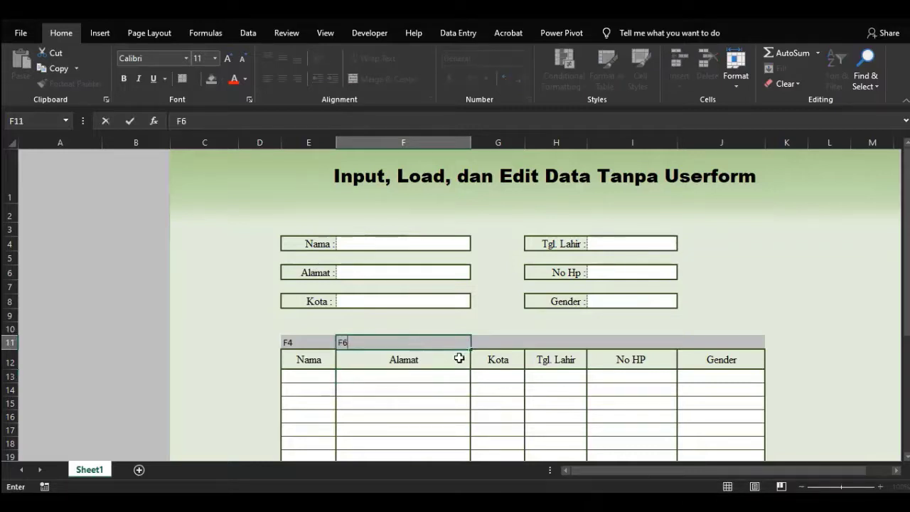
left_click(493, 344)
left_click(406, 298)
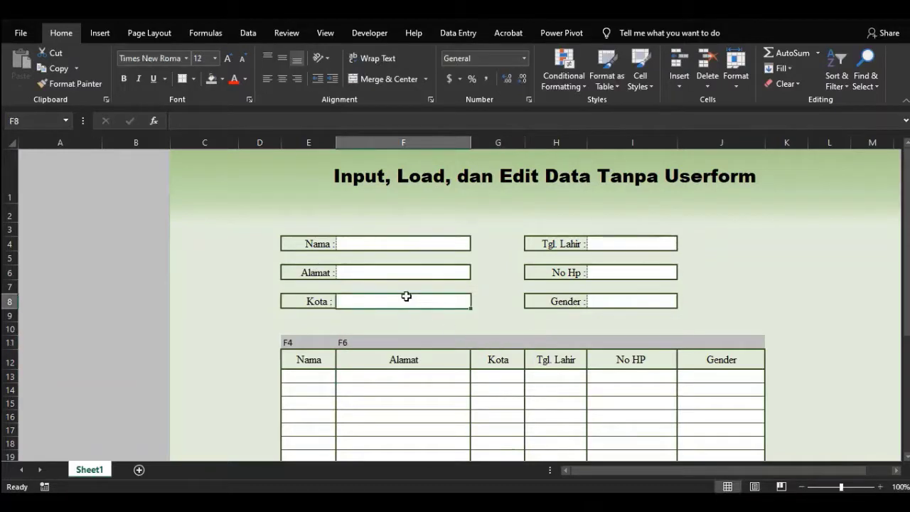
left_click(495, 344)
type("F8")
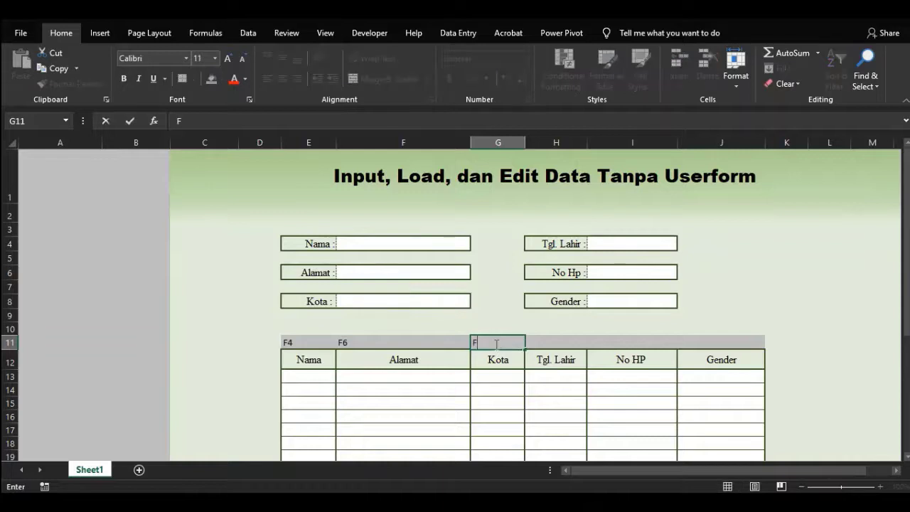
Enter the input cell addresses I4 above the Tgl. Lahir header in H11 and I6 above the No HP header in I11.
left_click(564, 343)
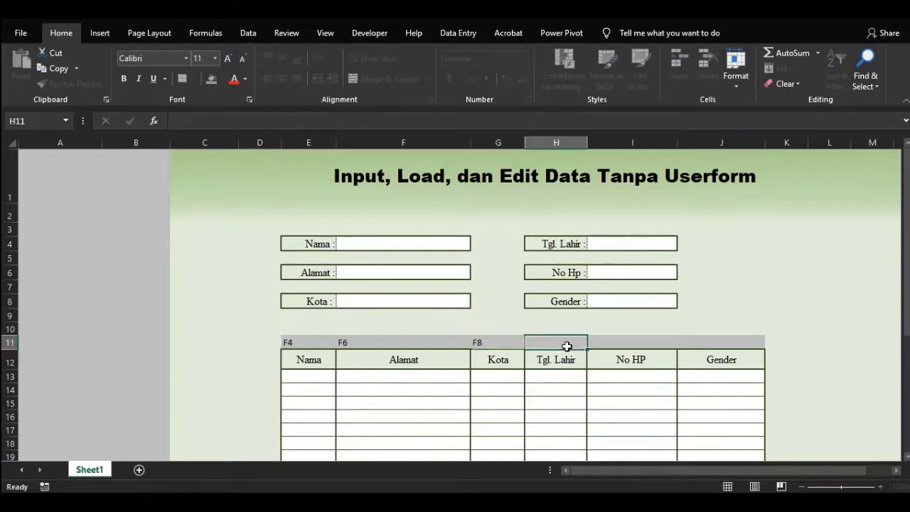
left_click(631, 241)
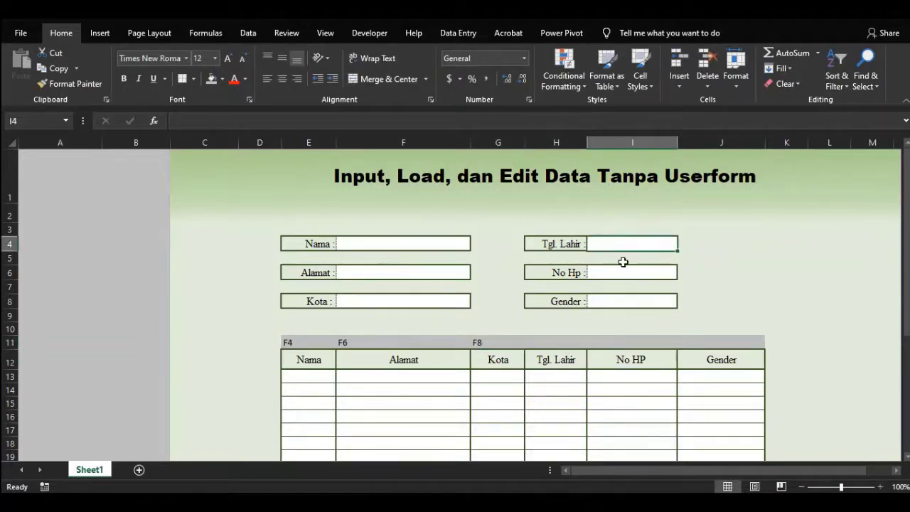
left_click(555, 344)
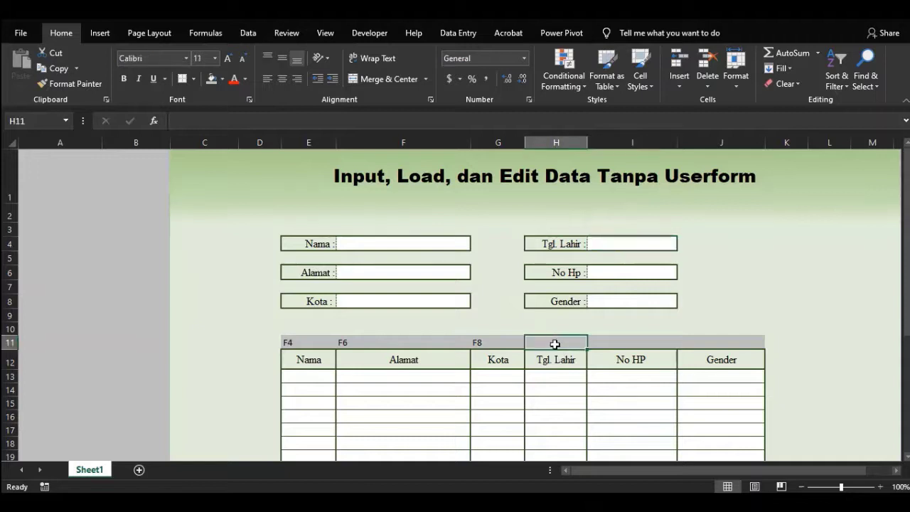
type("I4")
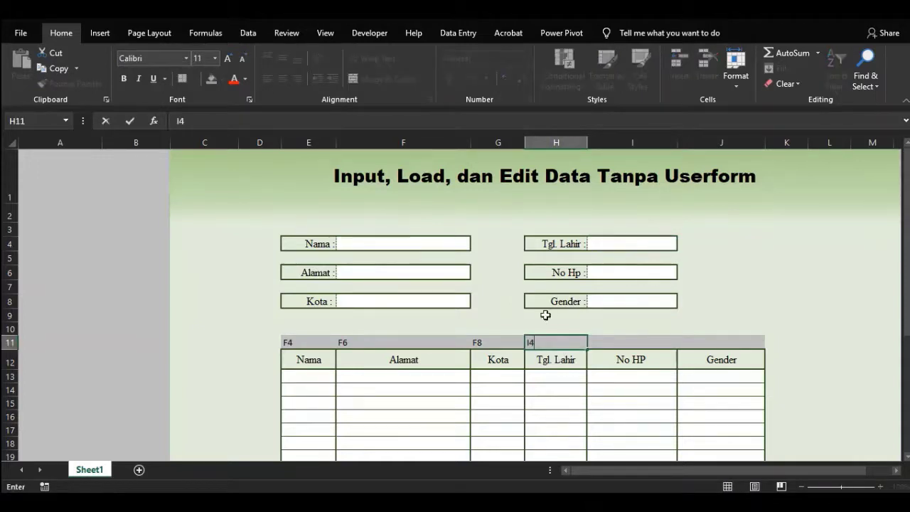
left_click(648, 339)
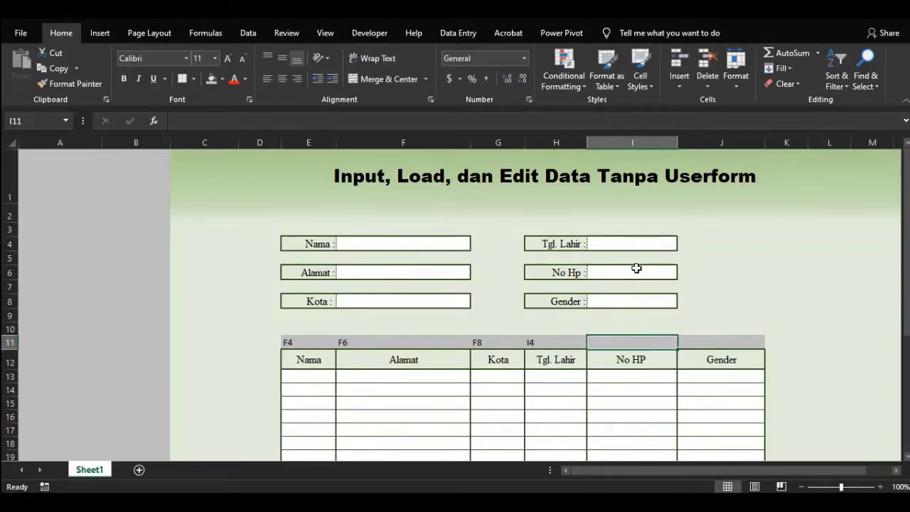
left_click(636, 268)
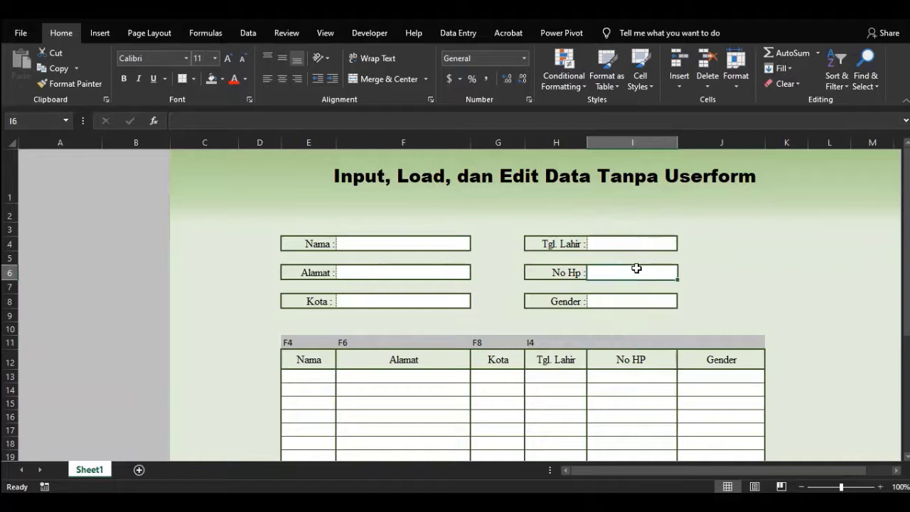
left_click(640, 344)
type("I6")
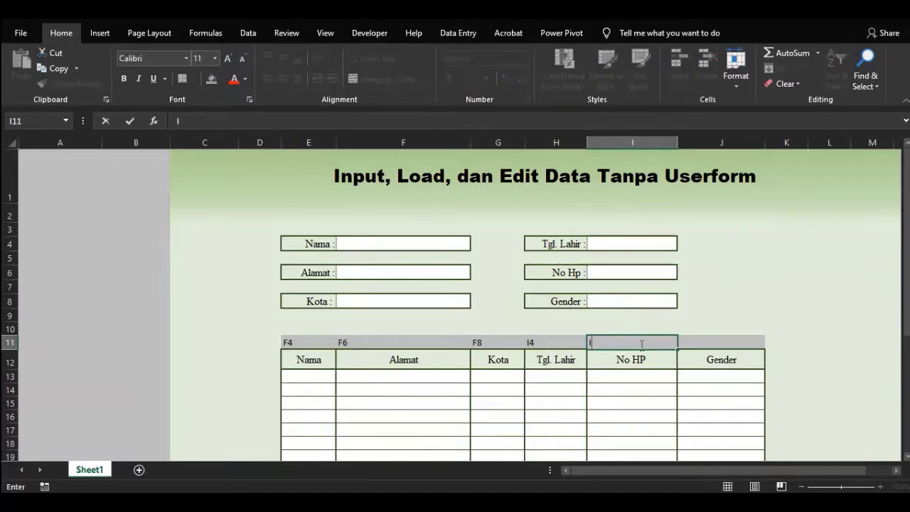
Enter I8, the address of the Gender input cell, in J11 above the Gender column header.
left_click(691, 346)
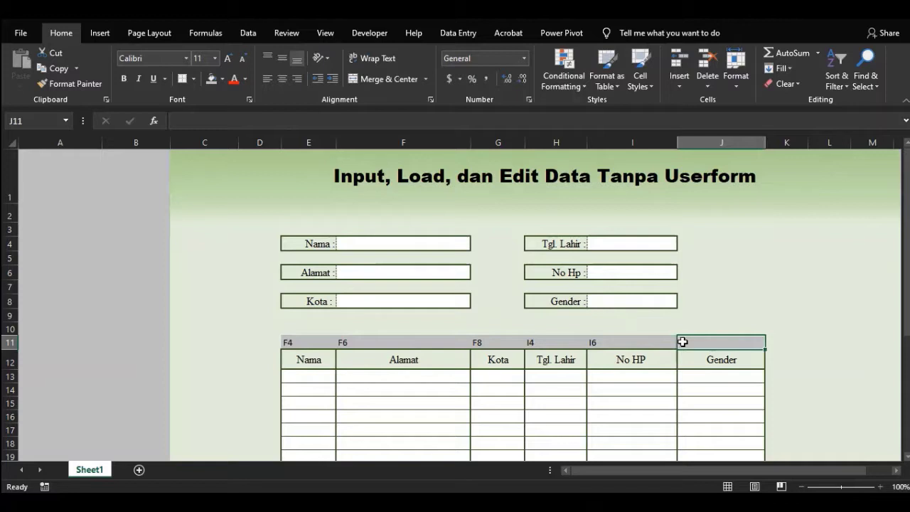
left_click(627, 300)
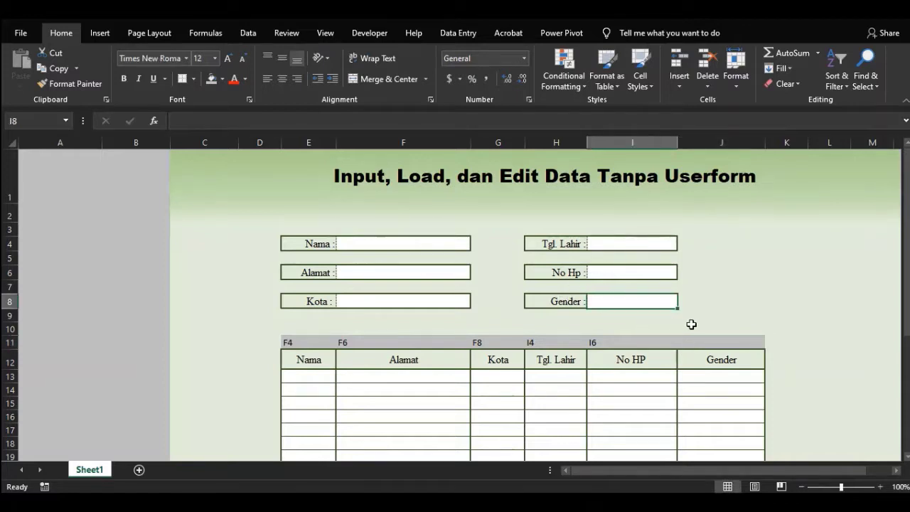
left_click(725, 343)
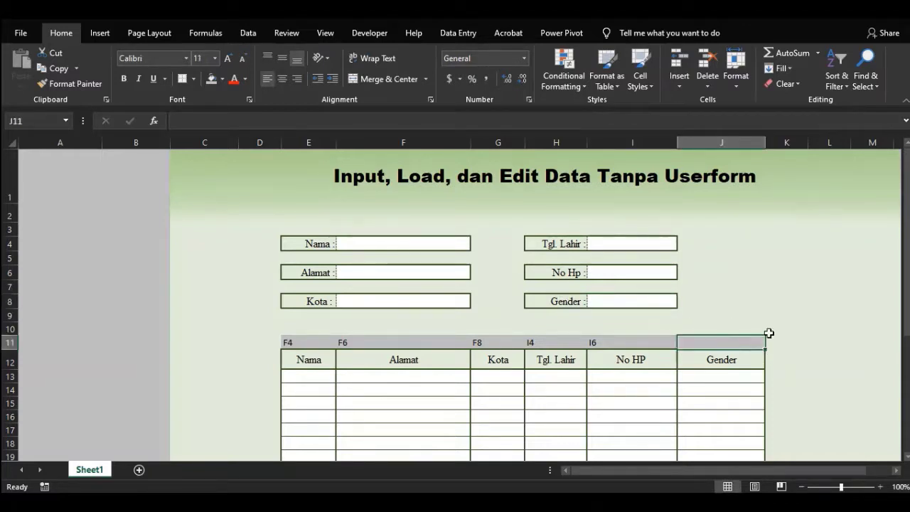
type("I8")
left_click(720, 302)
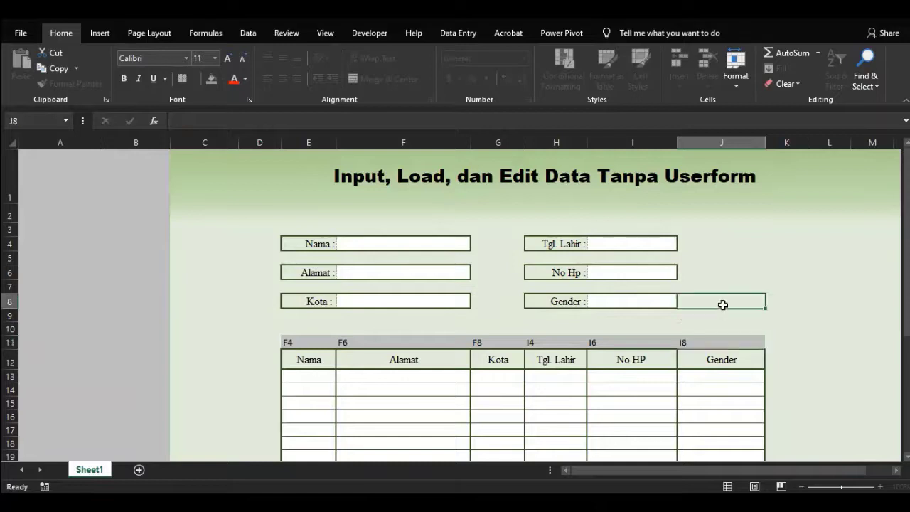
Center the cell addresses horizontally in the grey helper row E11:J11.
left_click_drag(300, 342, 435, 343)
left_click_drag(652, 341, 682, 338)
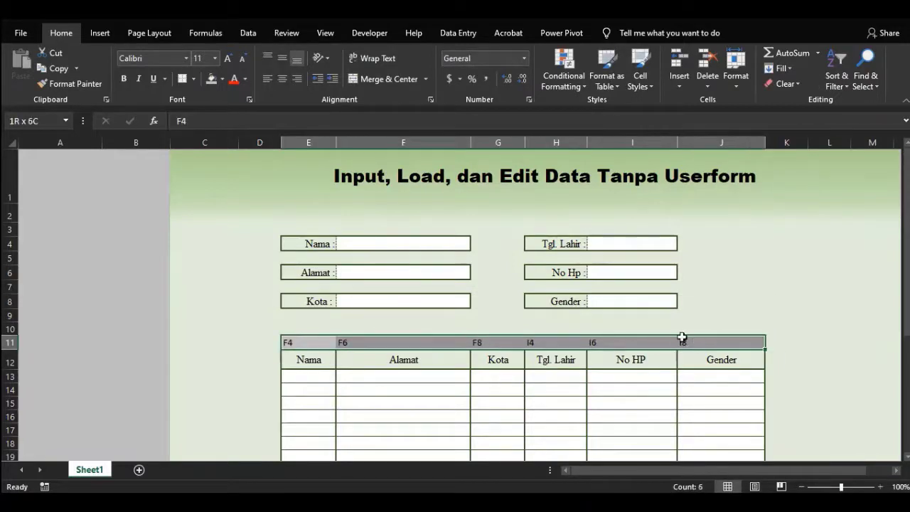
left_click(282, 79)
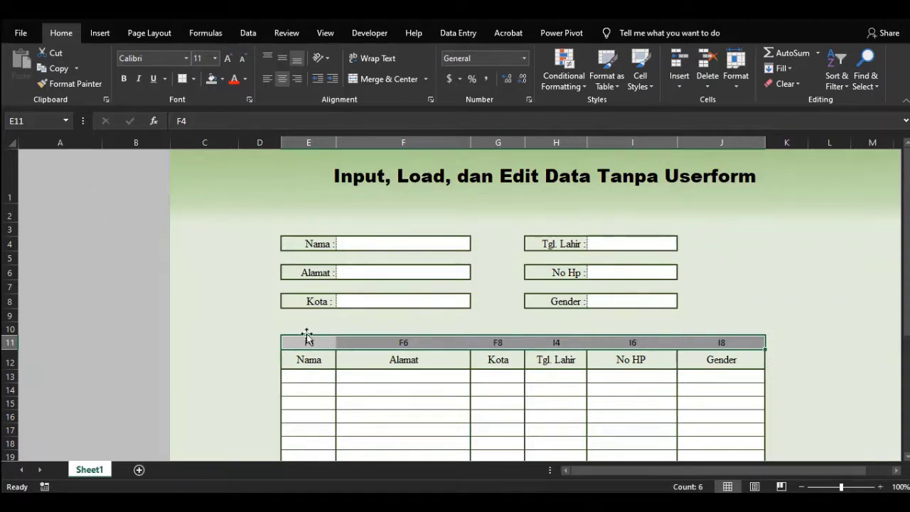
left_click(673, 346)
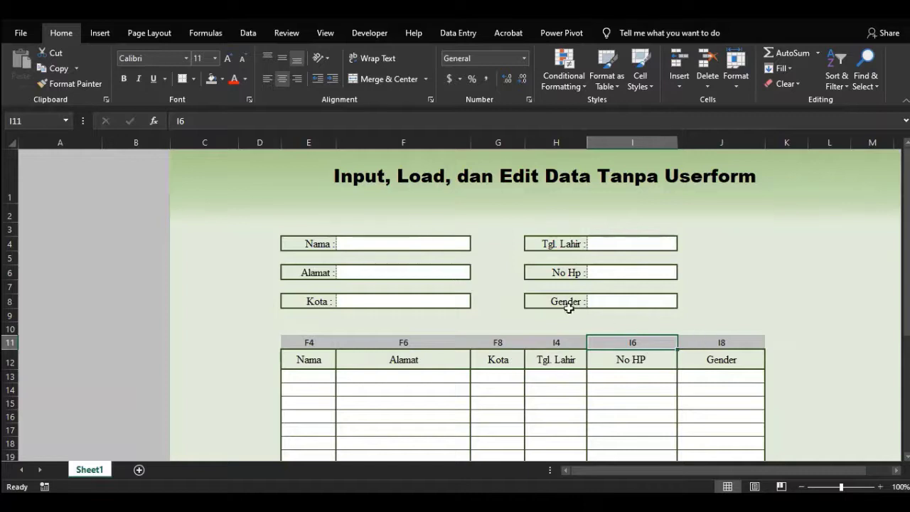
Draw a rounded rectangle about 1.23" wide and 0.29" high in column J, beside the Tgl. Lahir input cell.
left_click(100, 33)
left_click(212, 56)
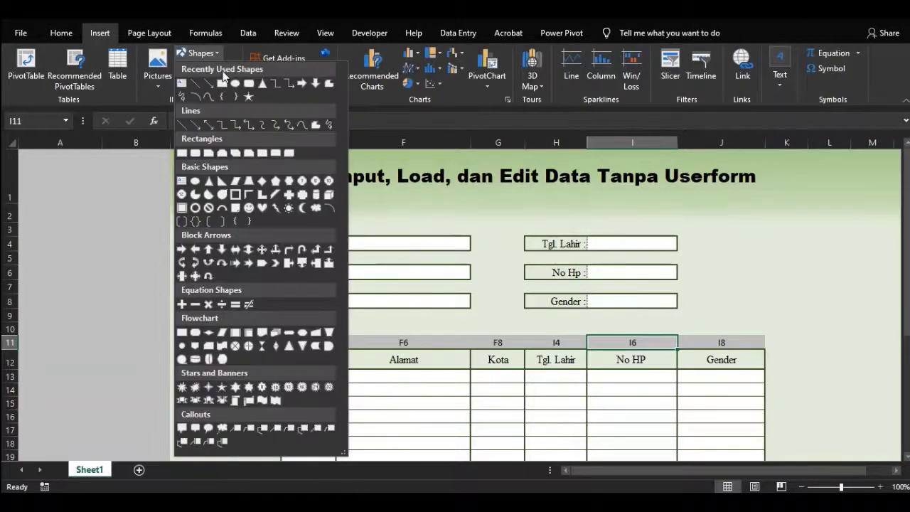
left_click(238, 84)
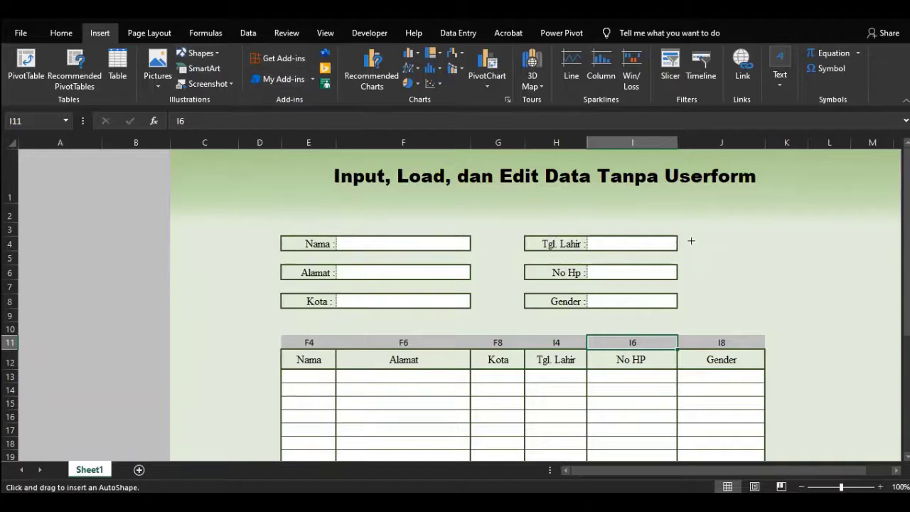
left_click_drag(691, 241, 746, 236)
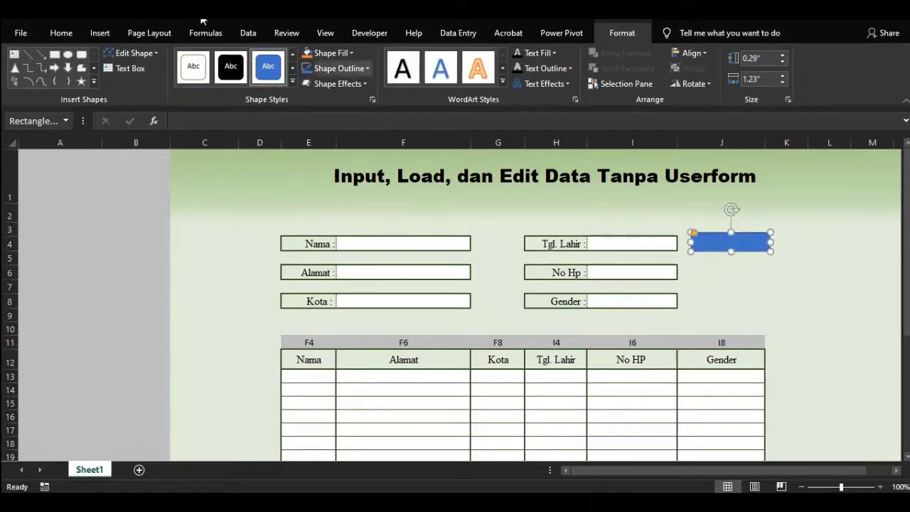
Apply the first bevel style to the rounded rectangle and fill it with gold.
left_click(365, 82)
mouse_move(382, 257)
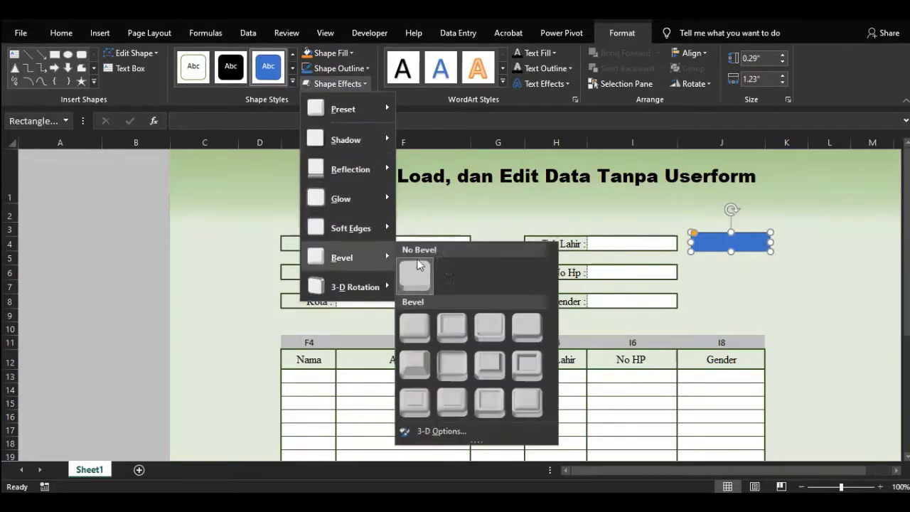
left_click(422, 318)
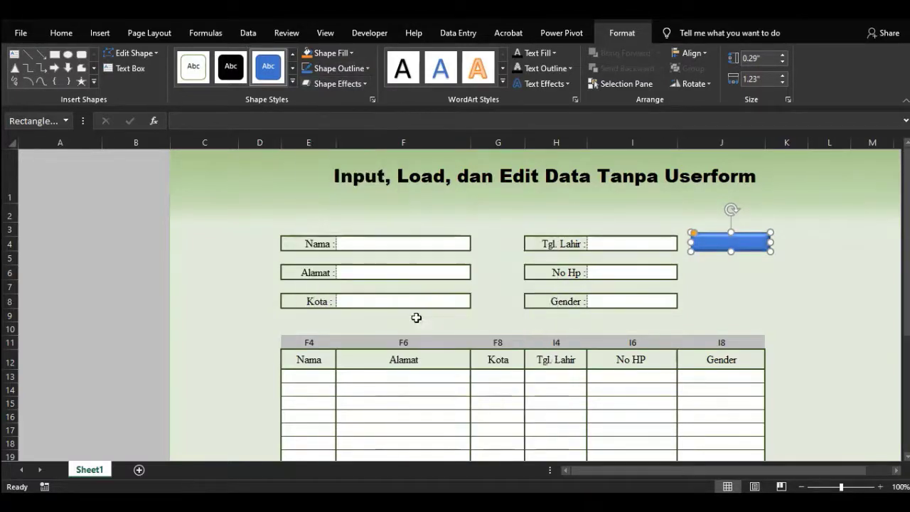
left_click(355, 54)
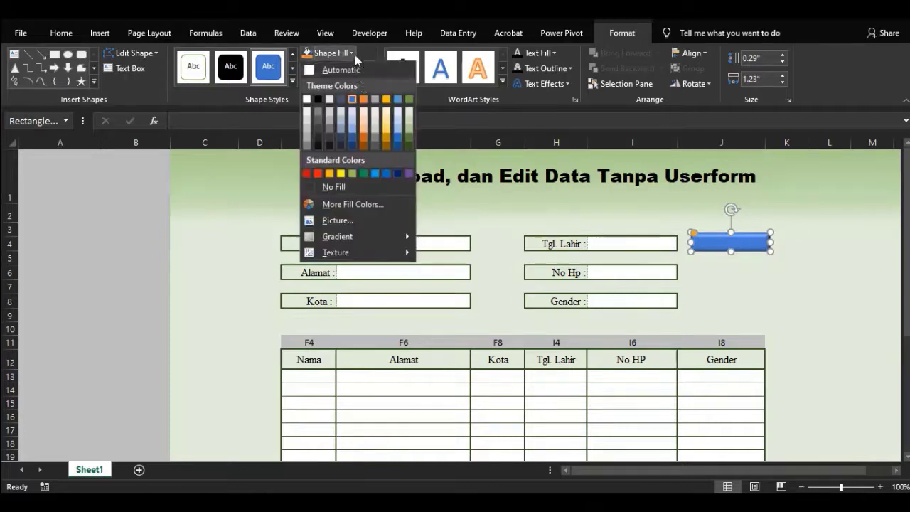
left_click(391, 101)
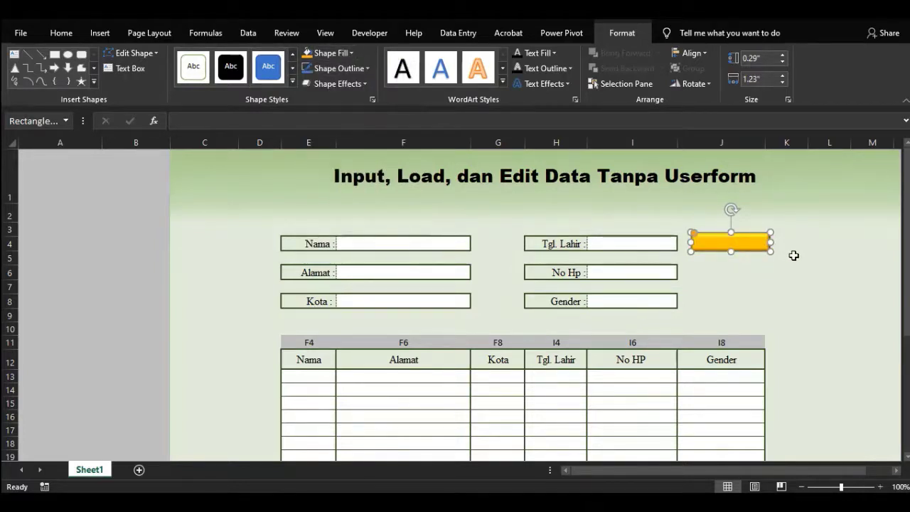
Label the gold button Tambah in black, right-aligned text and narrow the button to about 1.08".
right_click(734, 240)
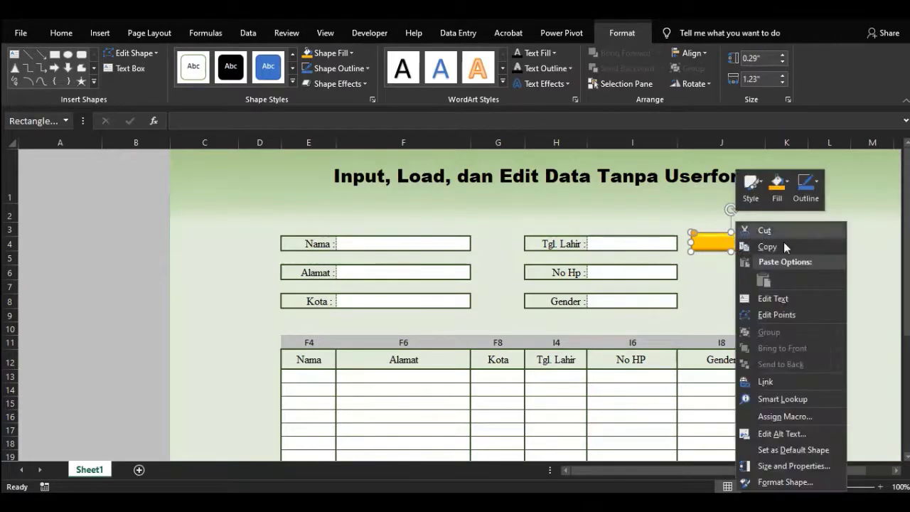
left_click(791, 297)
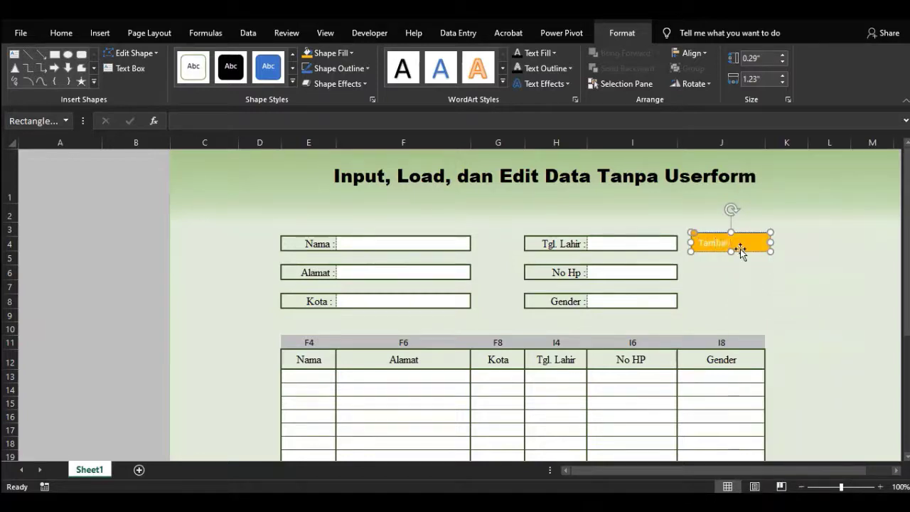
double_click(709, 241)
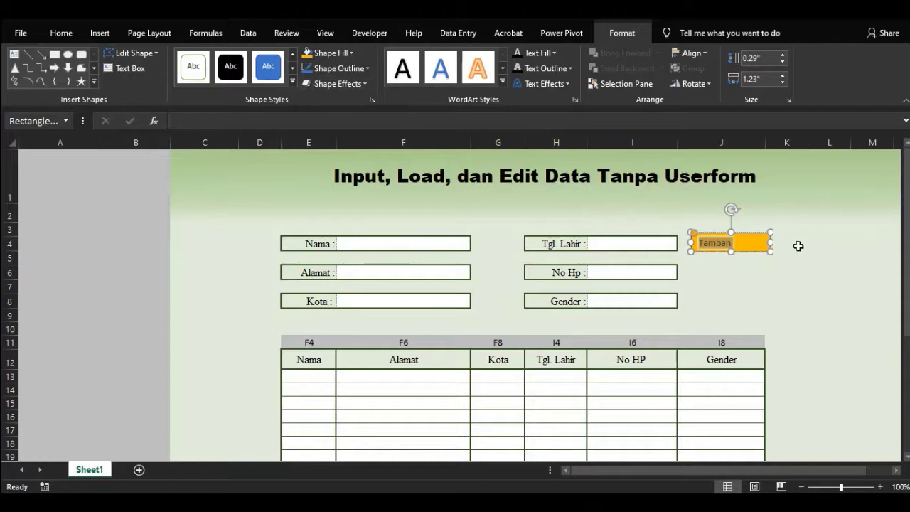
right_click(728, 246)
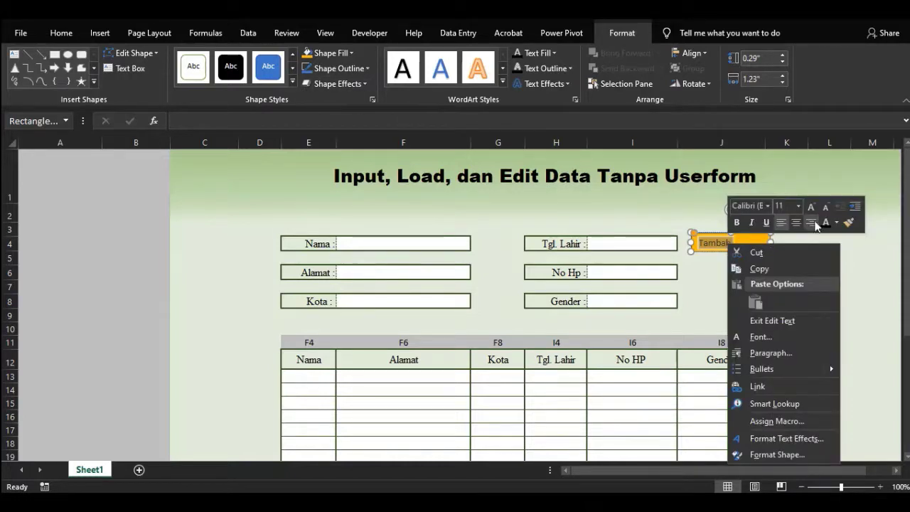
left_click(811, 222)
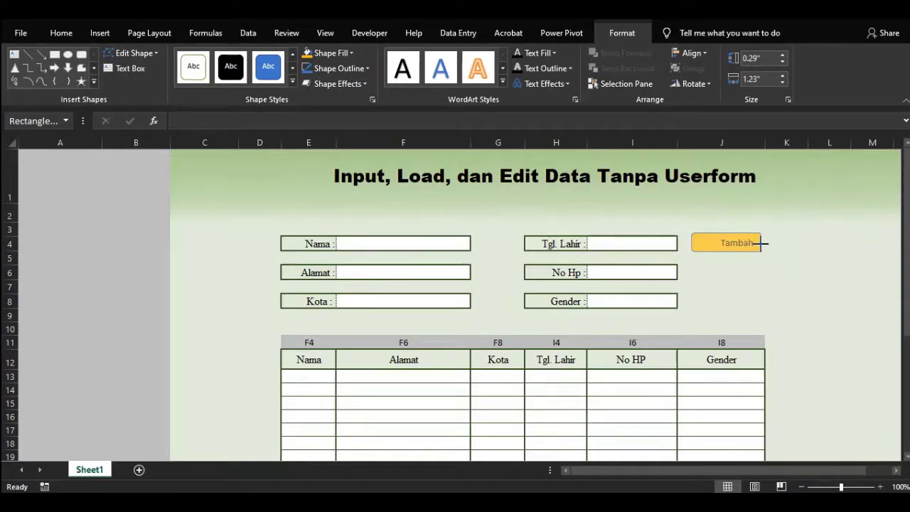
left_click(749, 272)
Duplicate the Tambah button, place the copy beside the Gender input cell and change its label to Hapus.
left_click(758, 247)
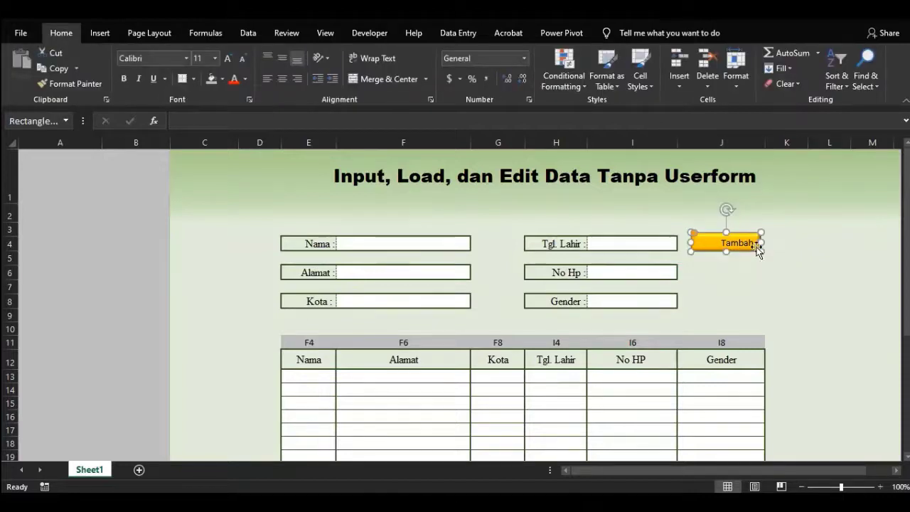
key("ctrl+d")
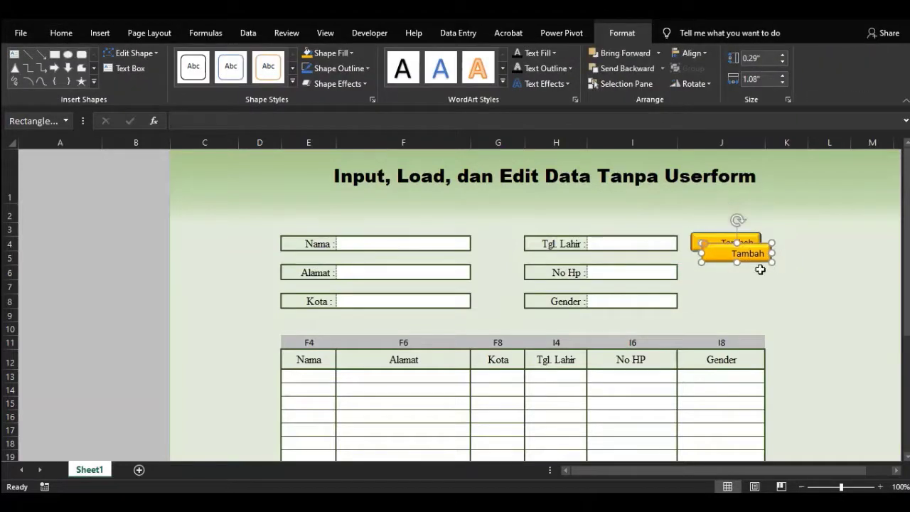
left_click_drag(758, 243, 746, 289)
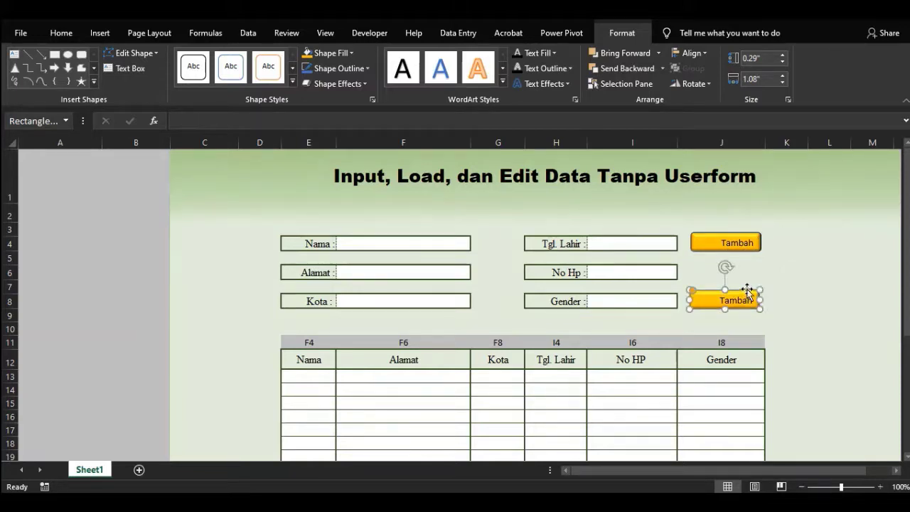
double_click(741, 297)
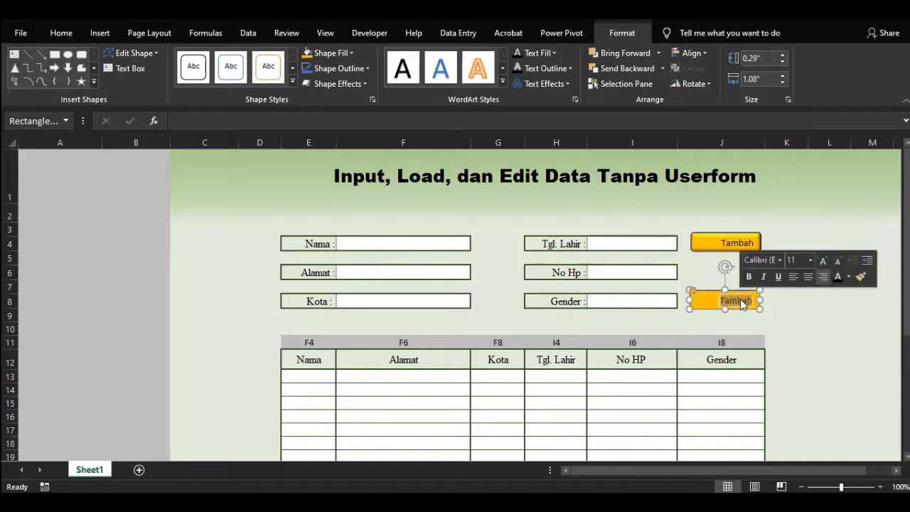
type("Hapus")
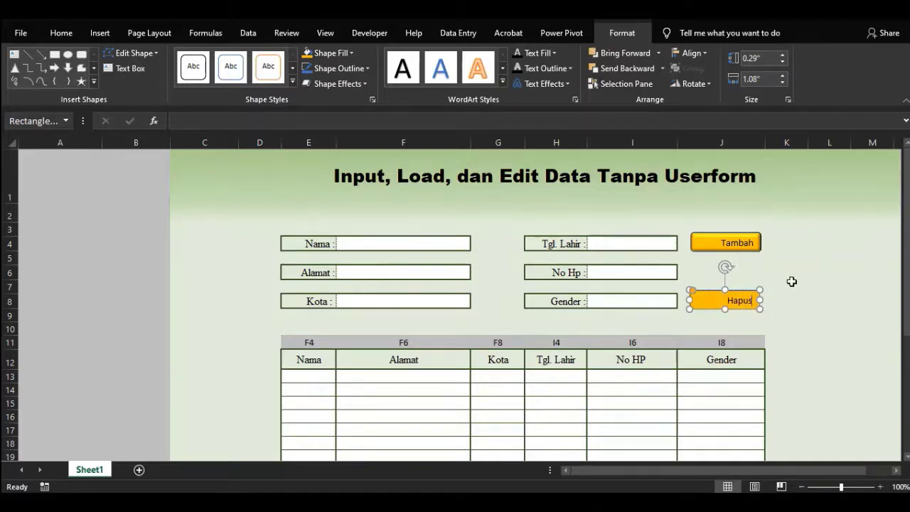
left_click(790, 281)
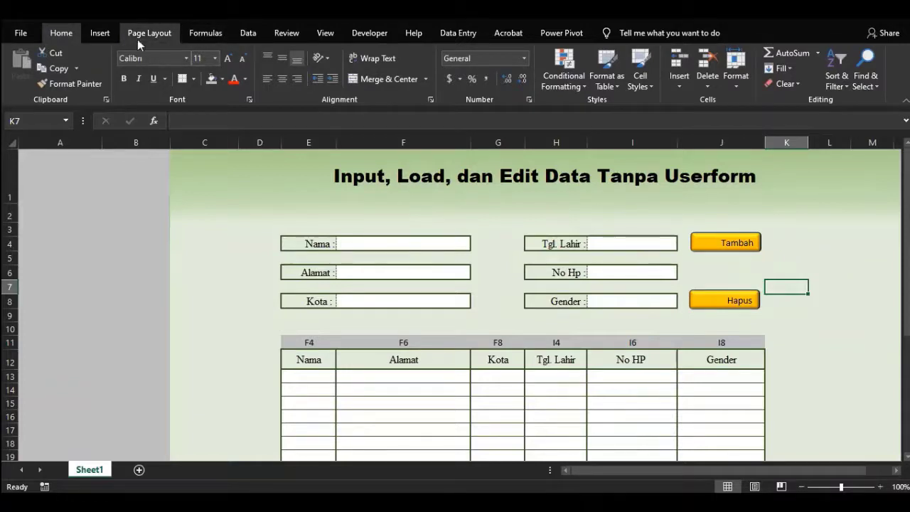
Draw a plus sign shape about 0.3" wide and 0.25" high in column K, beside the Tambah button.
left_click(114, 33)
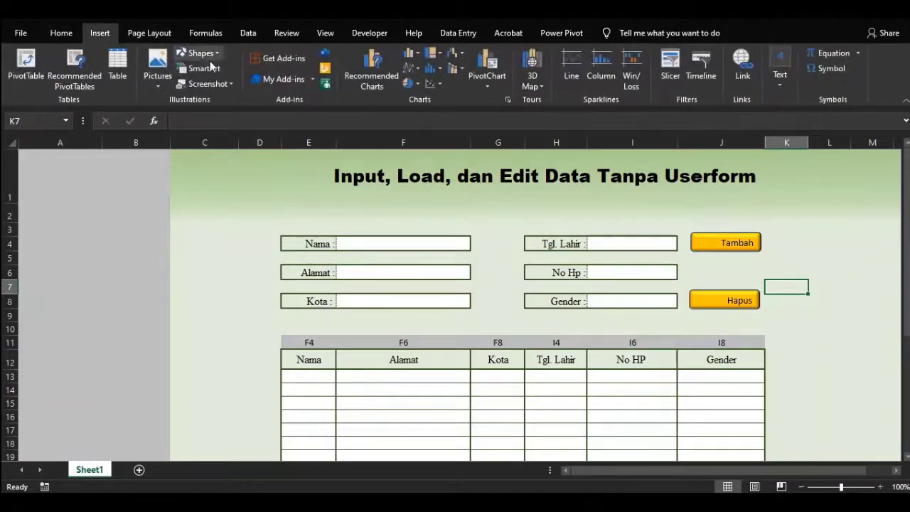
left_click(204, 53)
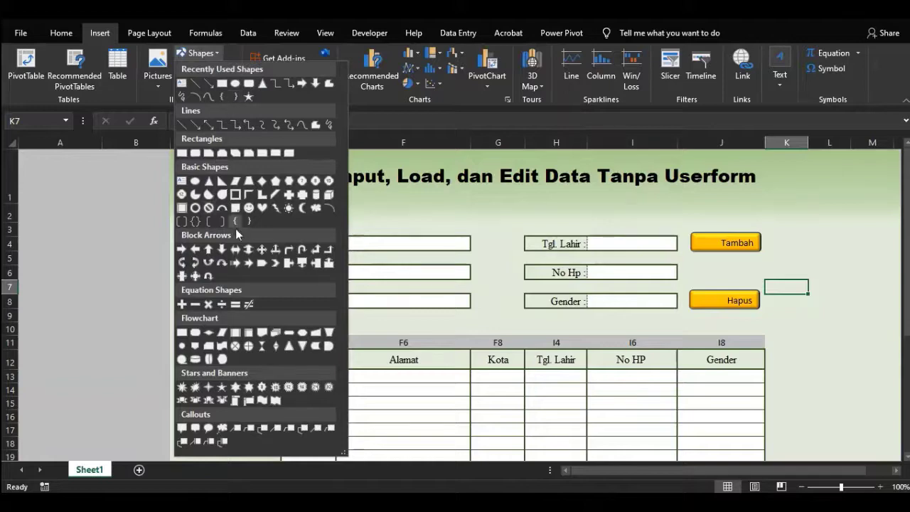
left_click(182, 303)
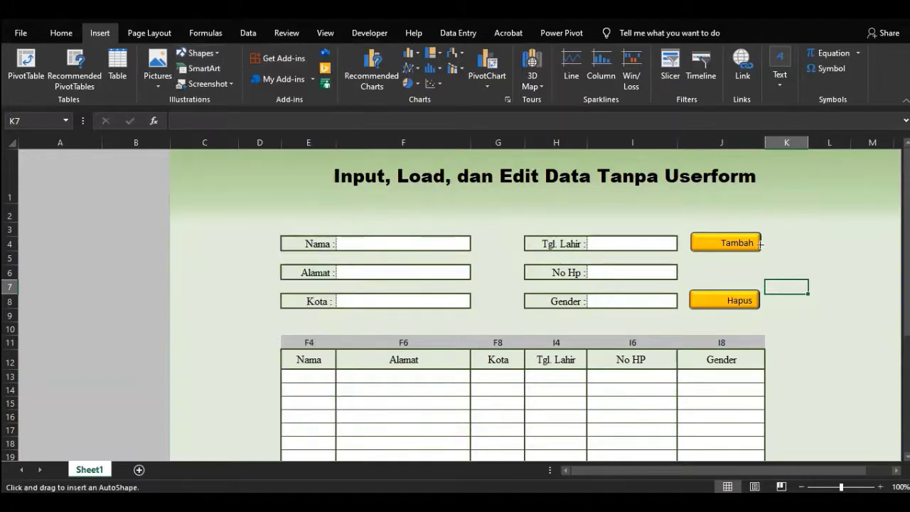
left_click_drag(779, 242, 787, 248)
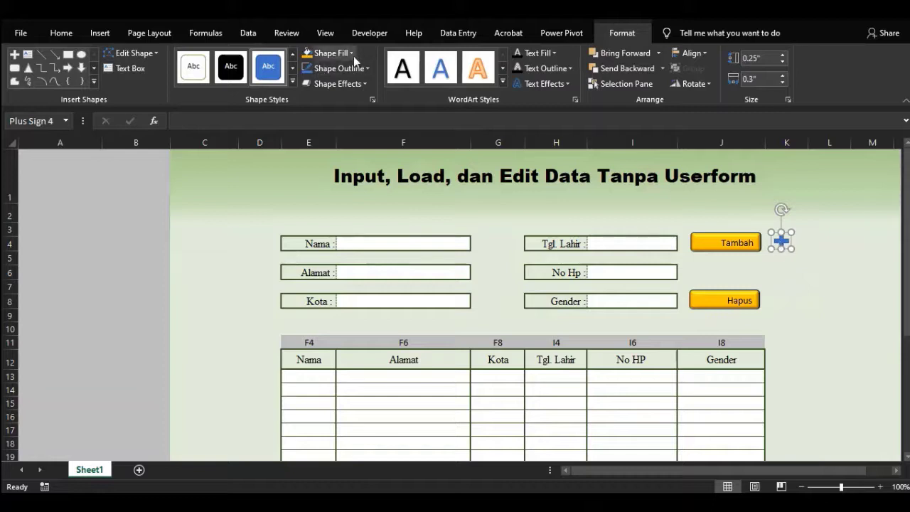
Fill the plus sign with green and place it on the Tambah button, in front of the label.
left_click(351, 52)
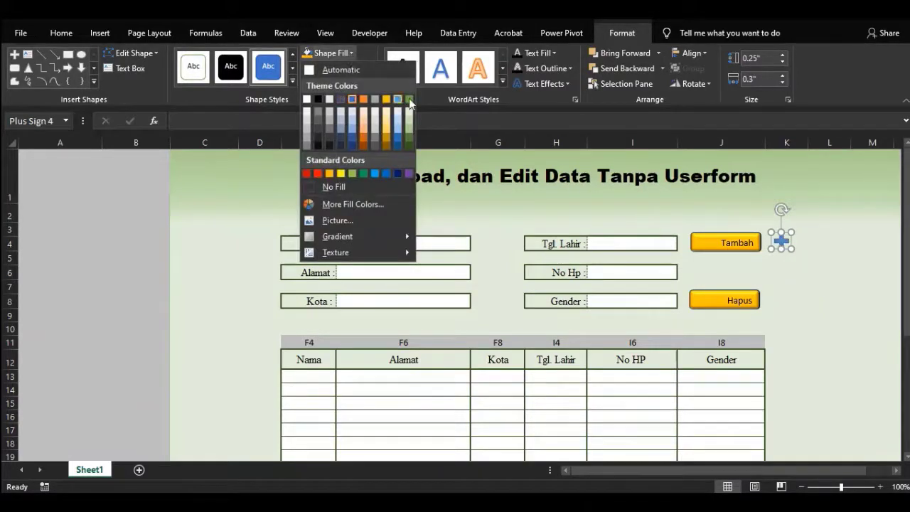
left_click(409, 101)
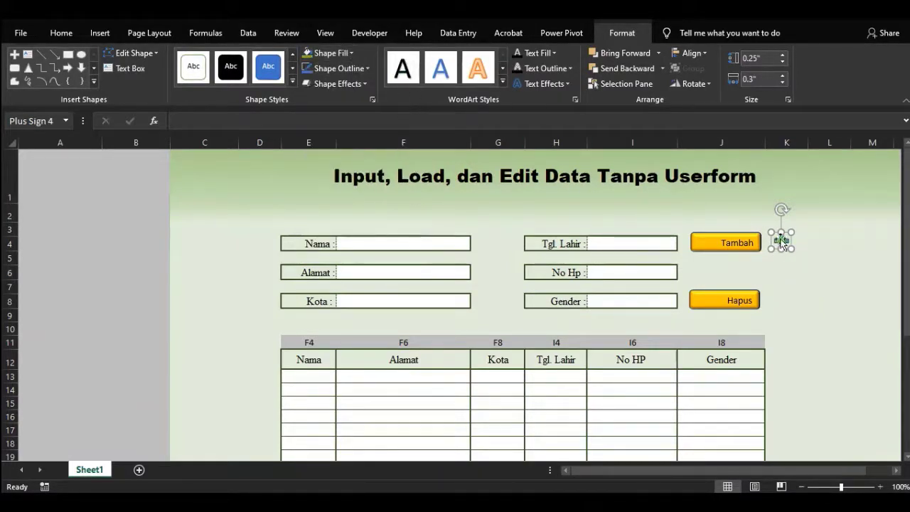
left_click_drag(779, 242, 702, 241)
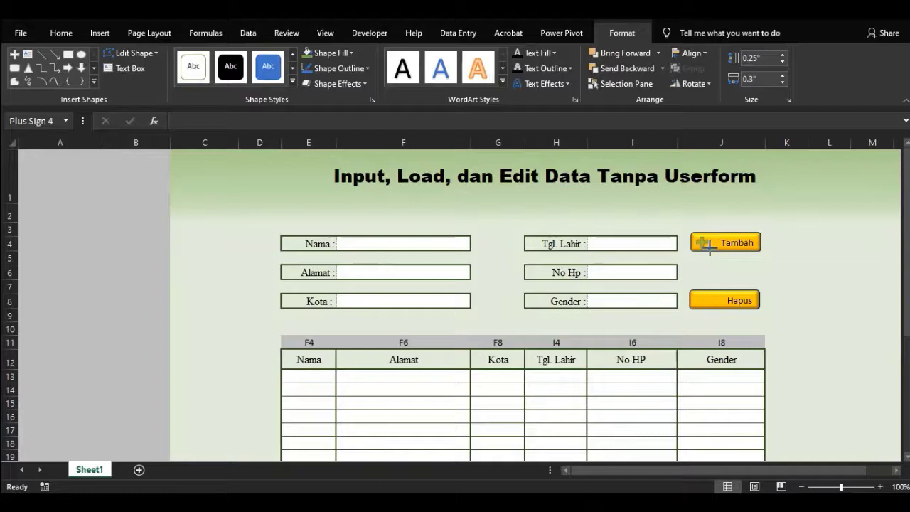
Narrow the Tambah button to about 0.95" and align its label to the bottom of the shape.
left_click(754, 243)
left_click_drag(761, 243, 753, 243)
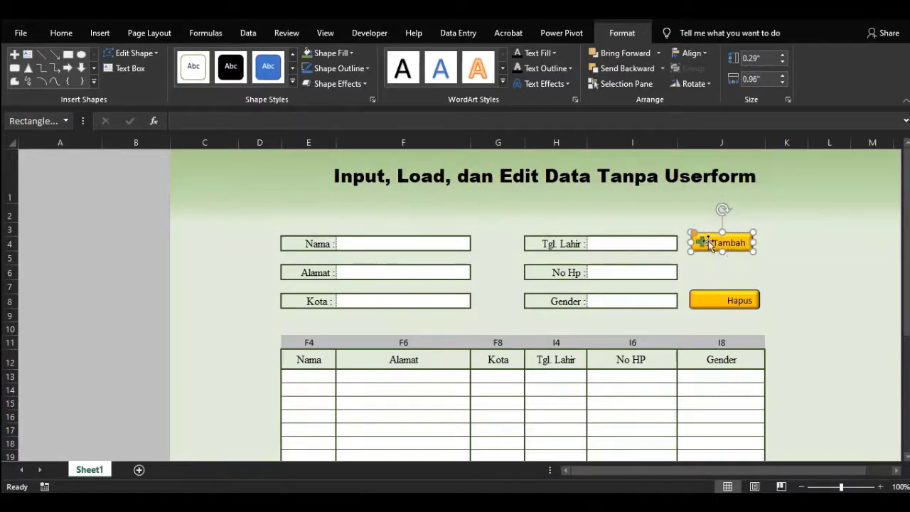
double_click(718, 242)
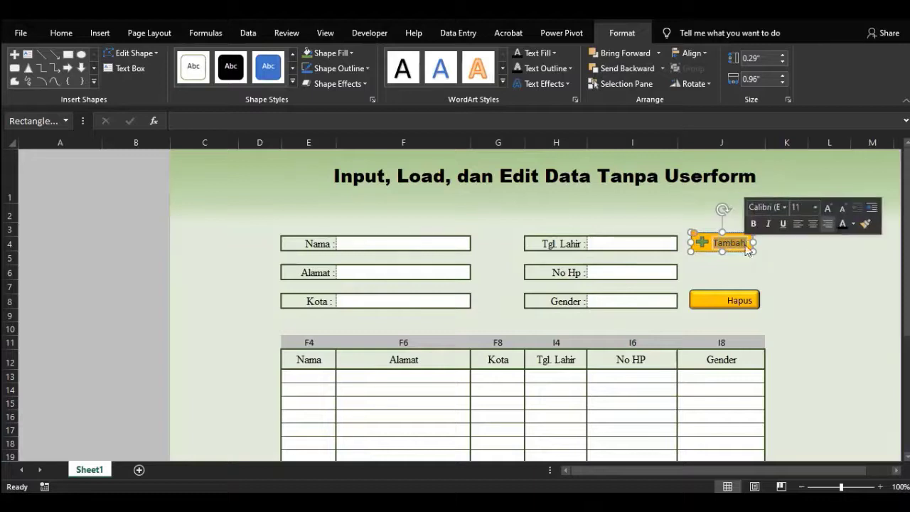
left_click(74, 32)
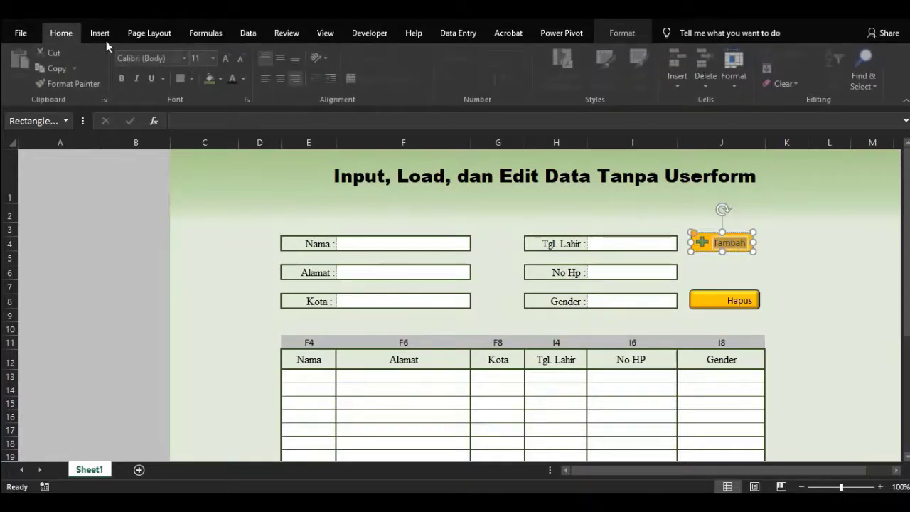
left_click(280, 62)
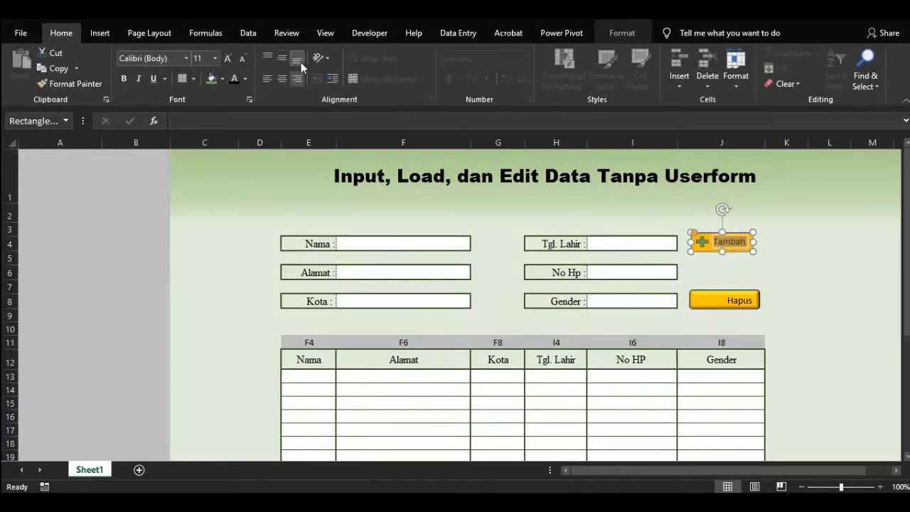
left_click(303, 77)
left_click(783, 266)
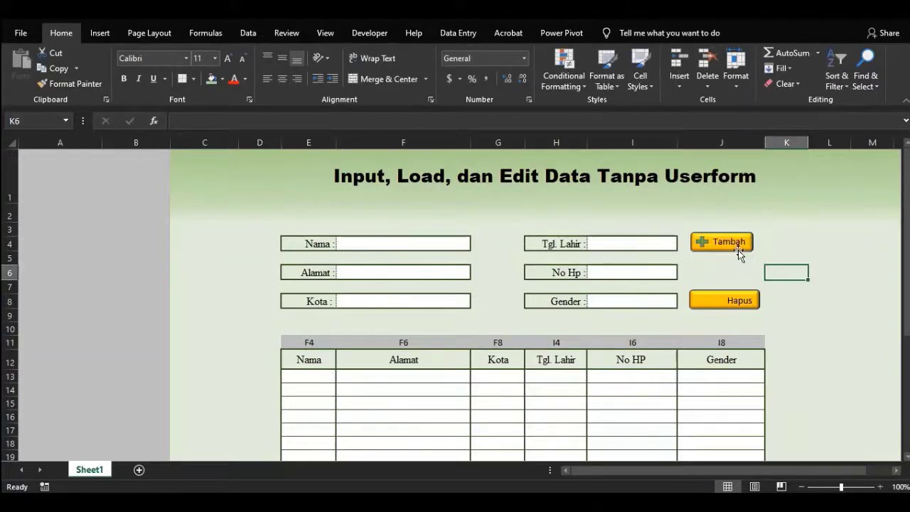
left_click(741, 250)
left_click(743, 253)
left_click(742, 248)
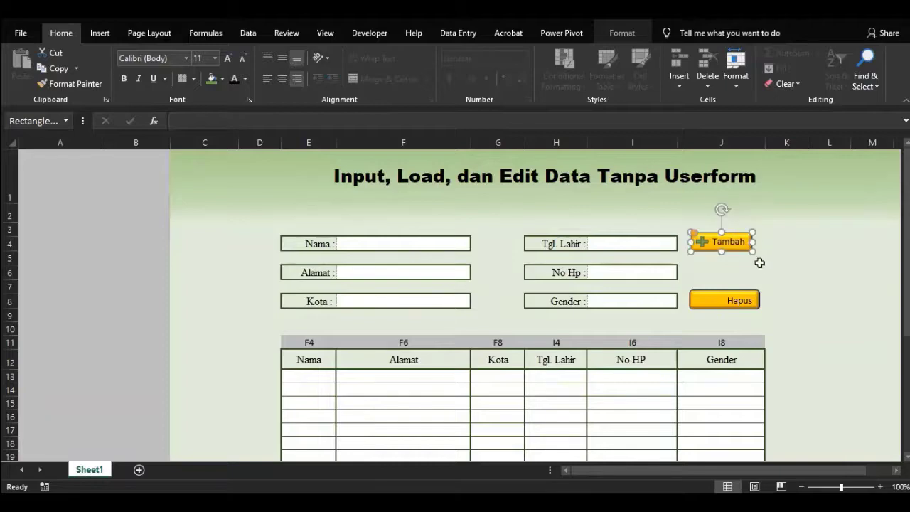
left_click(755, 264)
Draw a multiplication sign about 0.3" wide and 0.22" high and place it on the Hapus button, in front of the label.
left_click(702, 301)
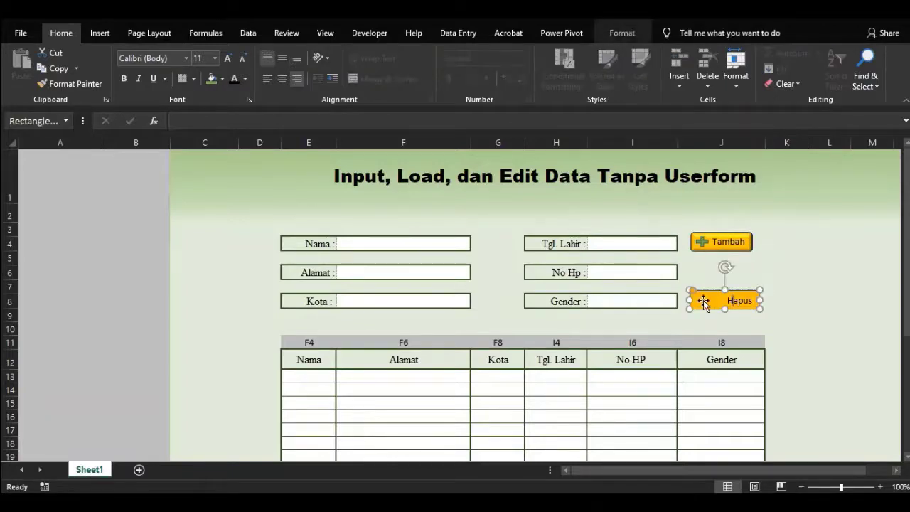
left_click(147, 35)
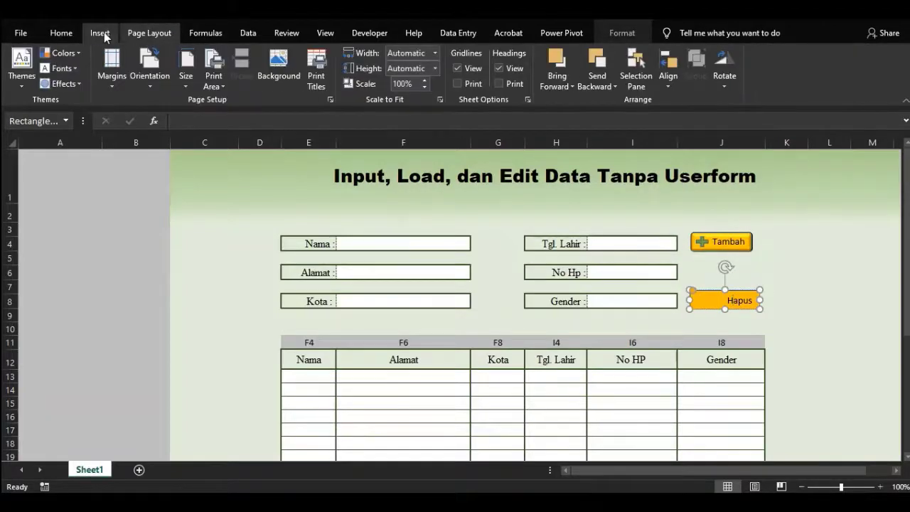
left_click(100, 32)
left_click(211, 54)
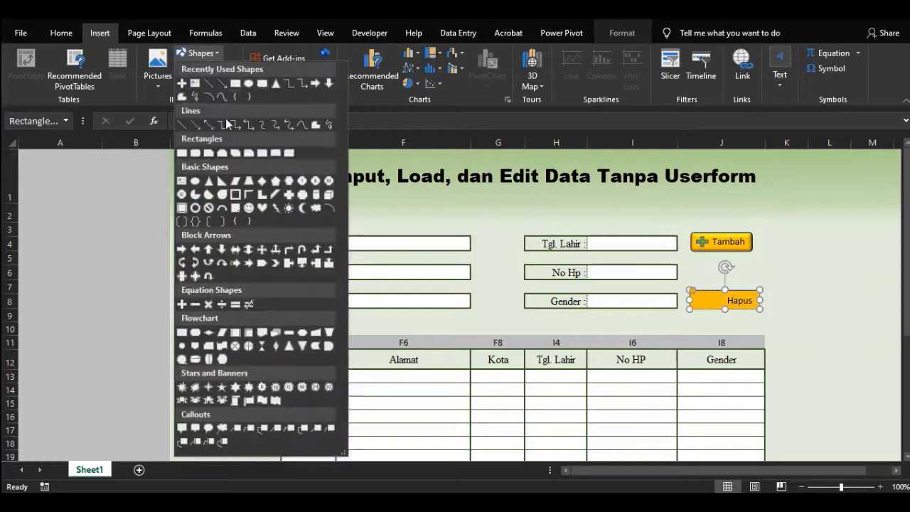
left_click(212, 307)
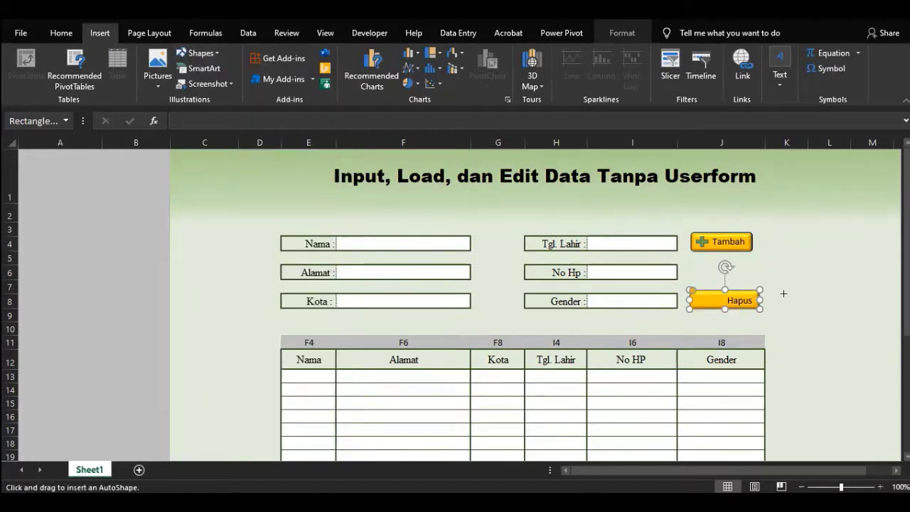
mouse_move(791, 295)
left_mouse_down()
mouse_move(805, 316)
mouse_move(702, 300)
left_mouse_up()
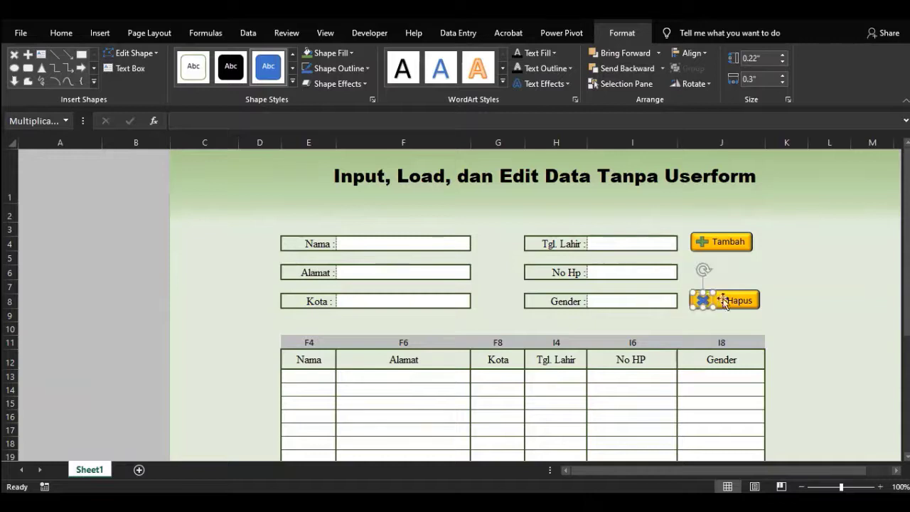
Fill the multiplication sign on the Hapus button with red and fine-tune its position.
left_click(351, 53)
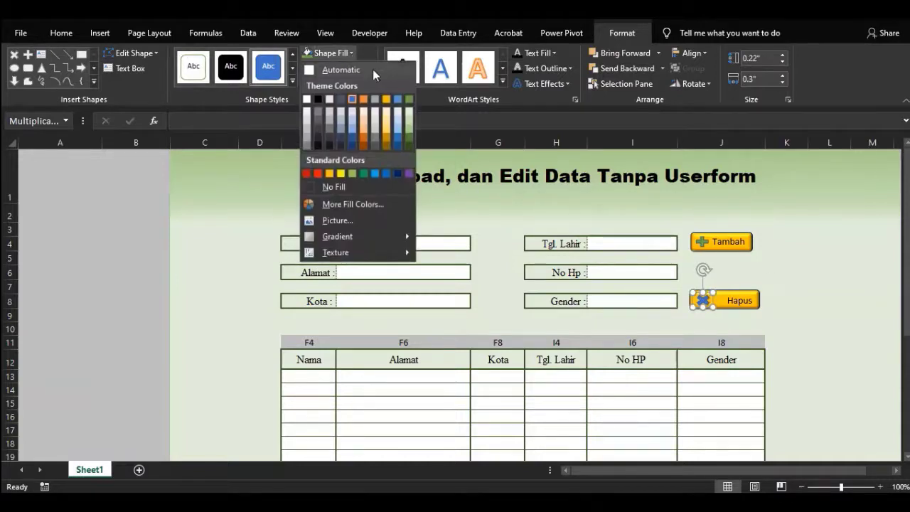
left_click(317, 174)
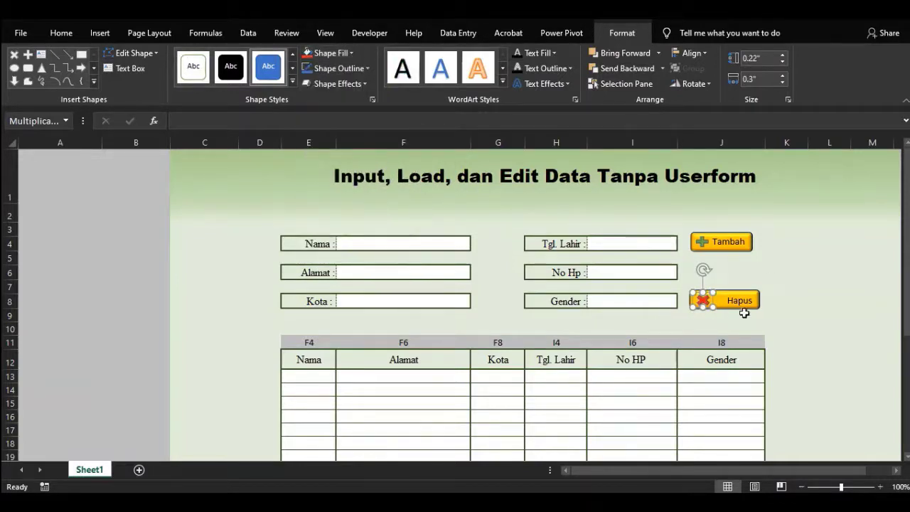
key("Escape")
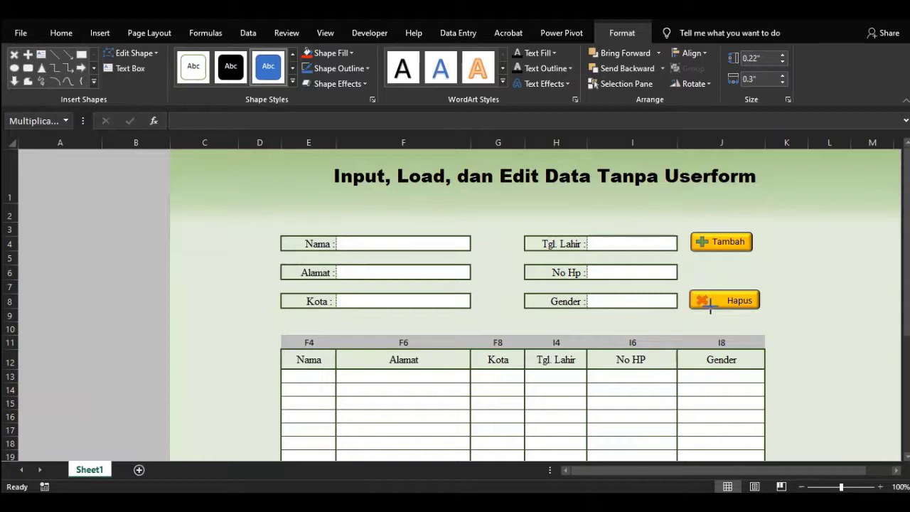
Narrow the Hapus button to about 0.84", bottom-align its label and line the button up beneath the Tambah button.
left_click(750, 299)
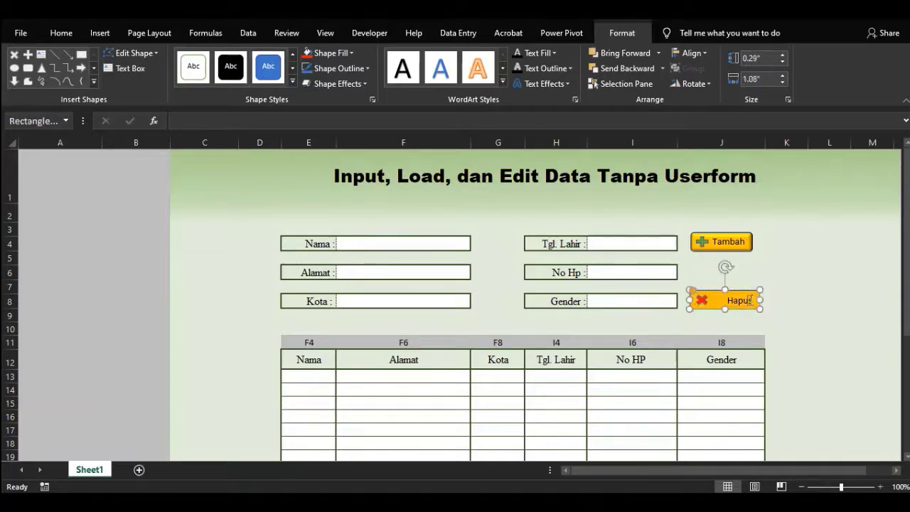
left_click_drag(758, 300, 751, 299)
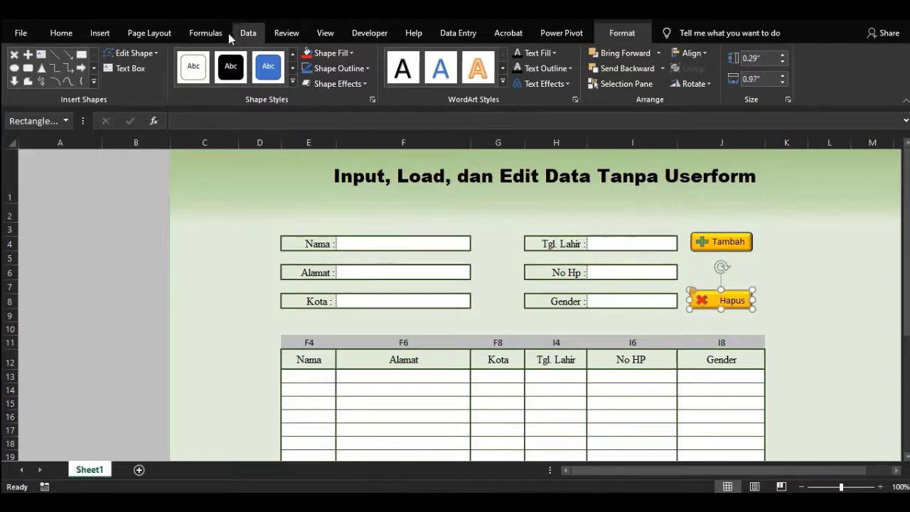
left_click(73, 34)
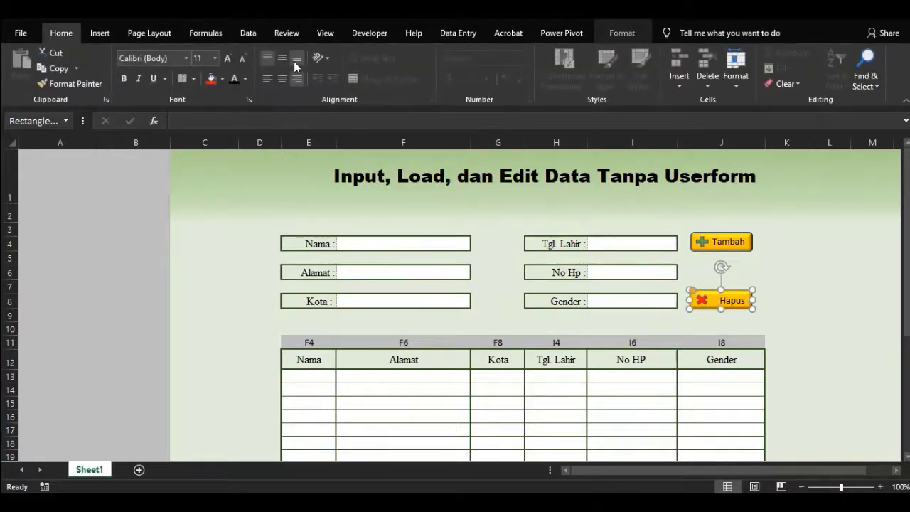
left_click(294, 61)
left_click_drag(756, 300, 739, 308)
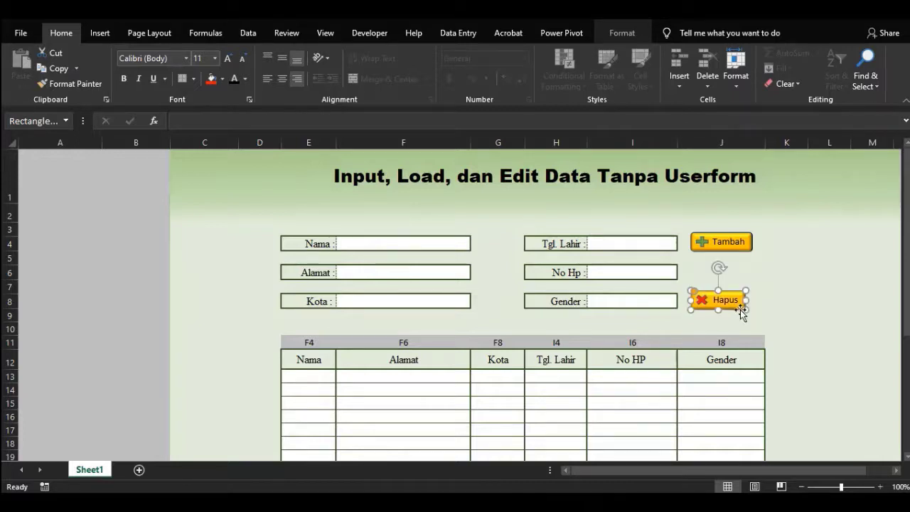
left_click(794, 292)
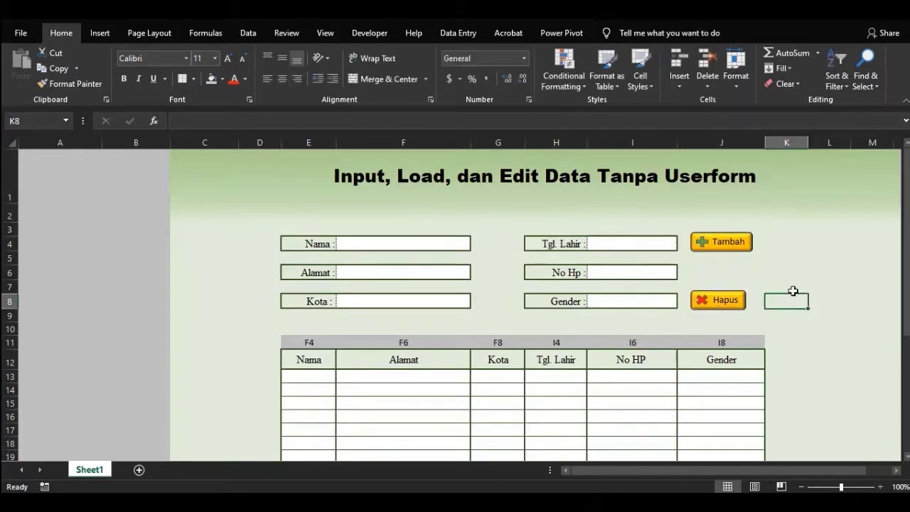
Group the green plus sign with the Tambah button so they form one object.
left_click(713, 254, "ctrl")
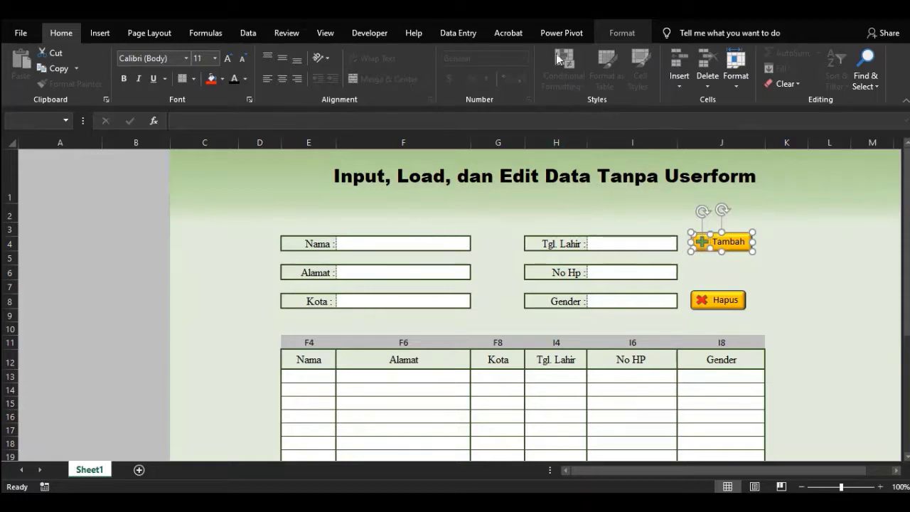
left_click(633, 36)
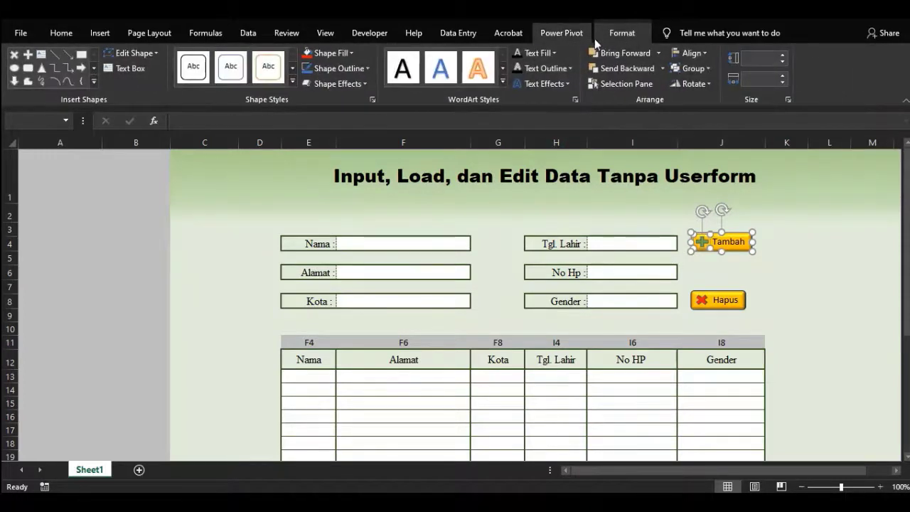
left_click(707, 69)
left_click(702, 86)
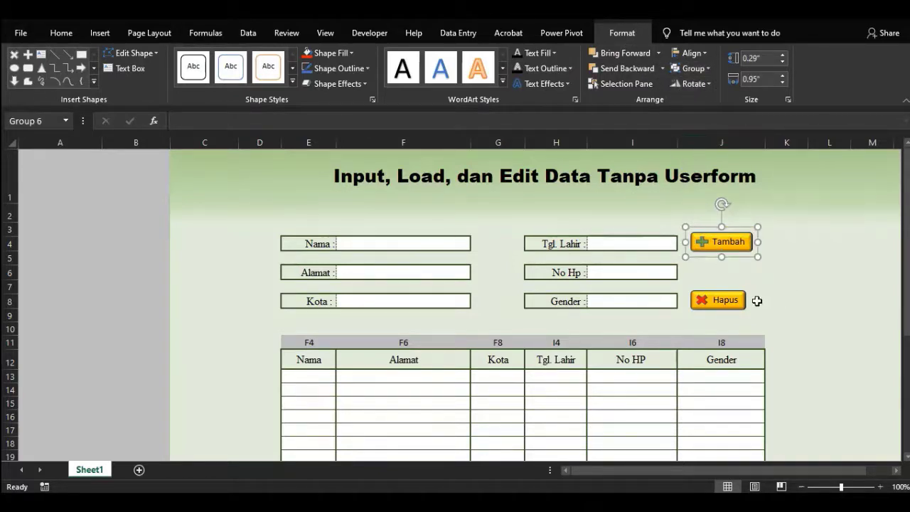
Group the red multiplication sign with the Hapus button so they form one object.
left_click(720, 302)
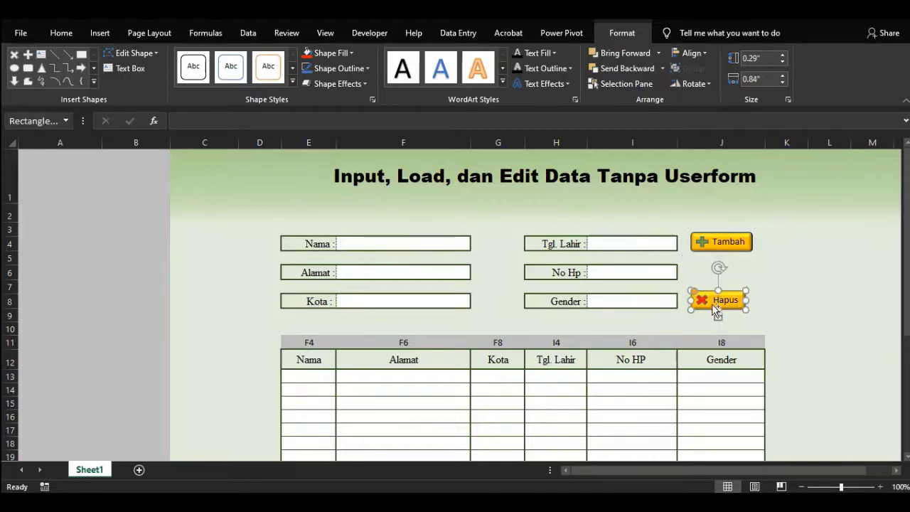
left_click(702, 300, "ctrl")
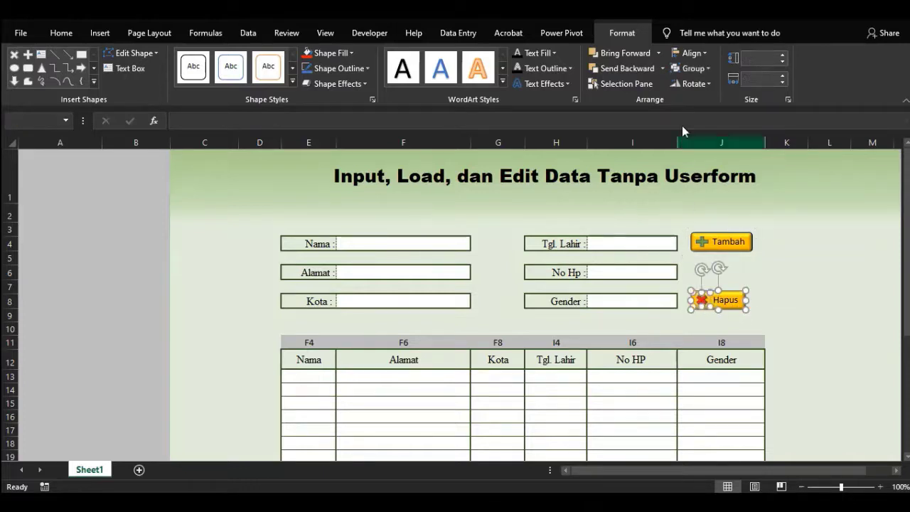
left_click(704, 70)
left_click(707, 87)
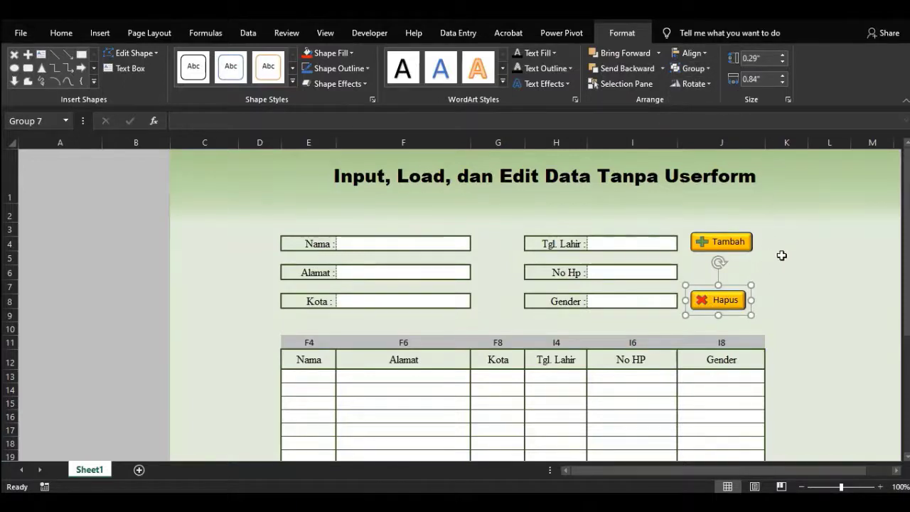
Set the grouped Tambah and Hapus buttons to move but not size with cells.
left_click(746, 241, "ctrl")
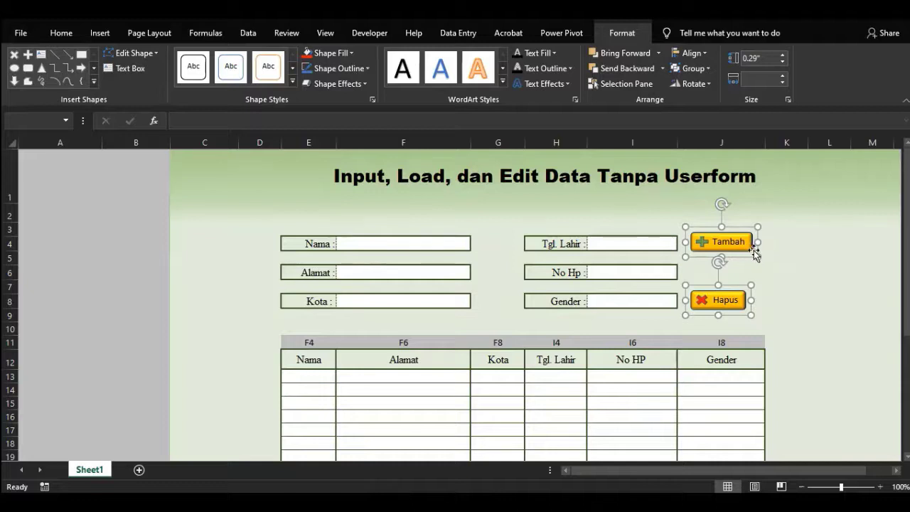
right_click(753, 250)
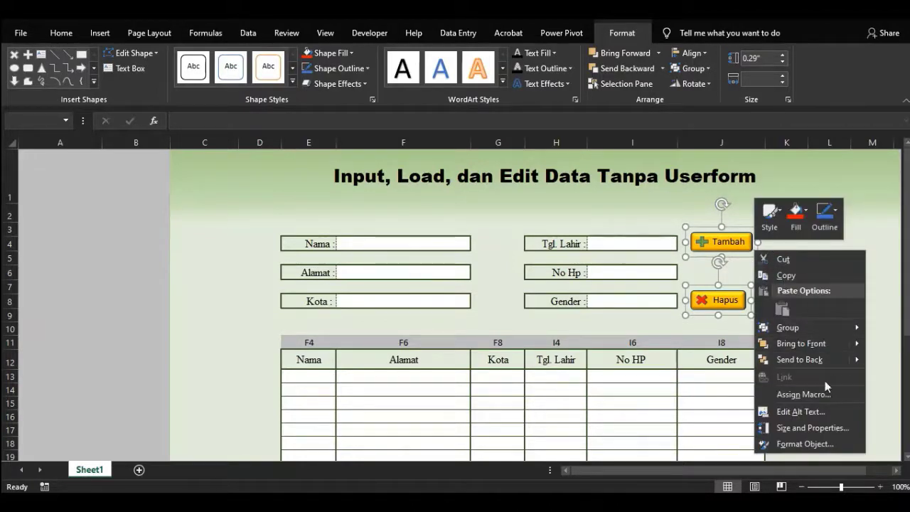
left_click(817, 428)
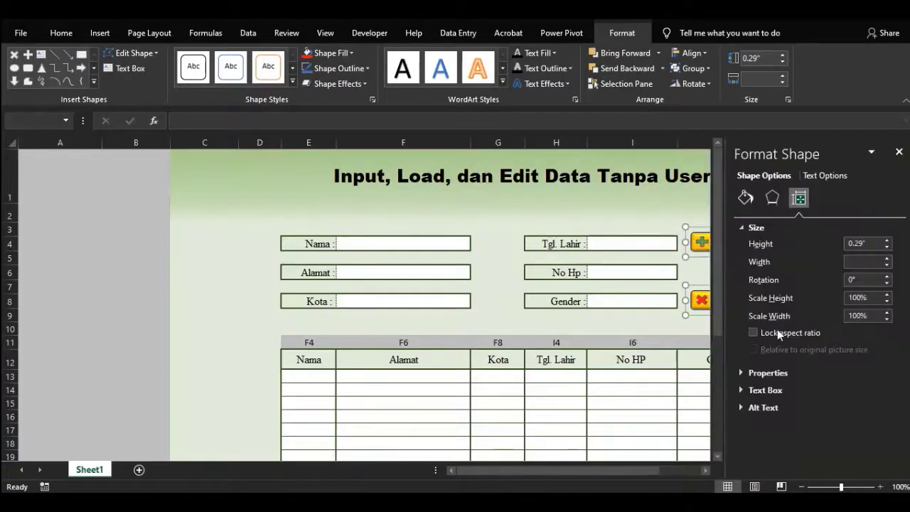
left_click(767, 373)
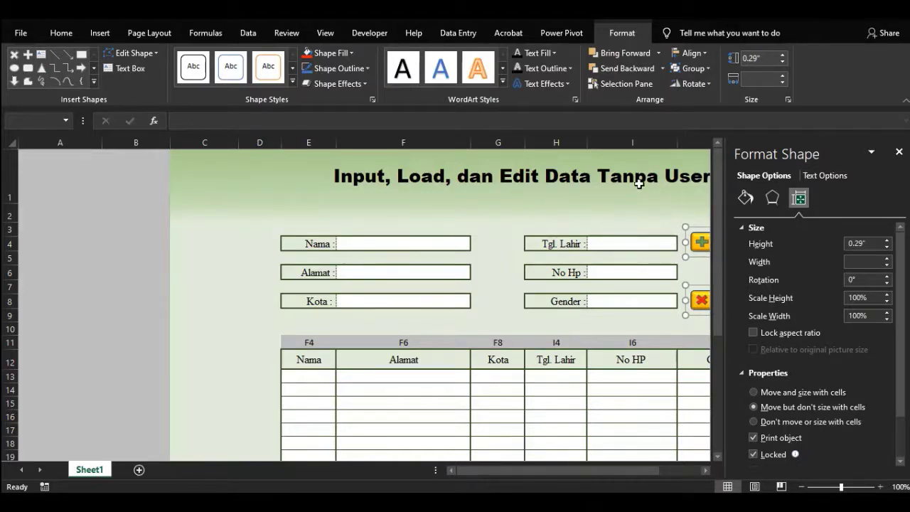
left_click(898, 151)
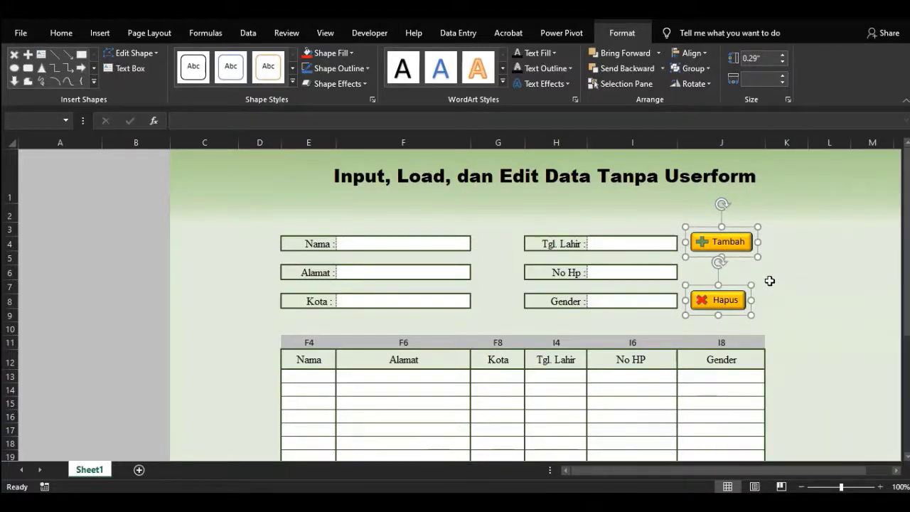
left_click(801, 295)
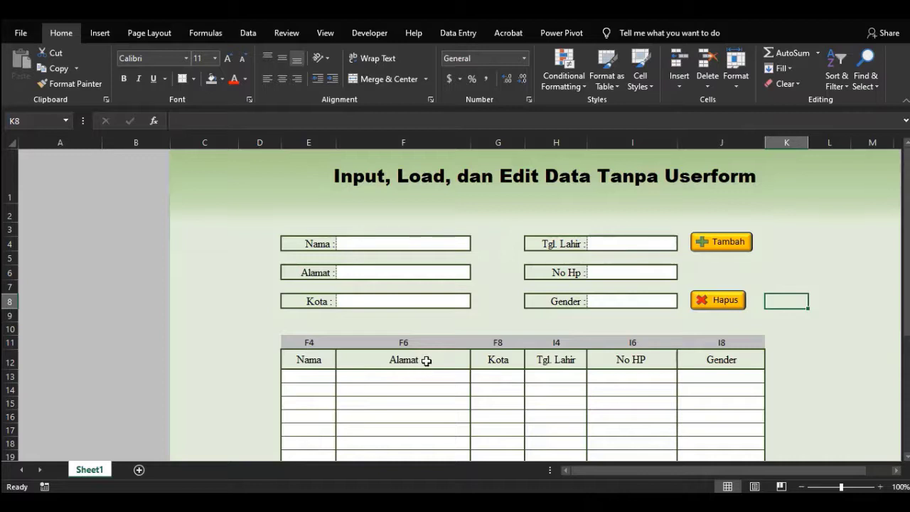
Check in the ribbon customization options that the Developer tab is enabled, leaving the settings as they are.
left_click(380, 34)
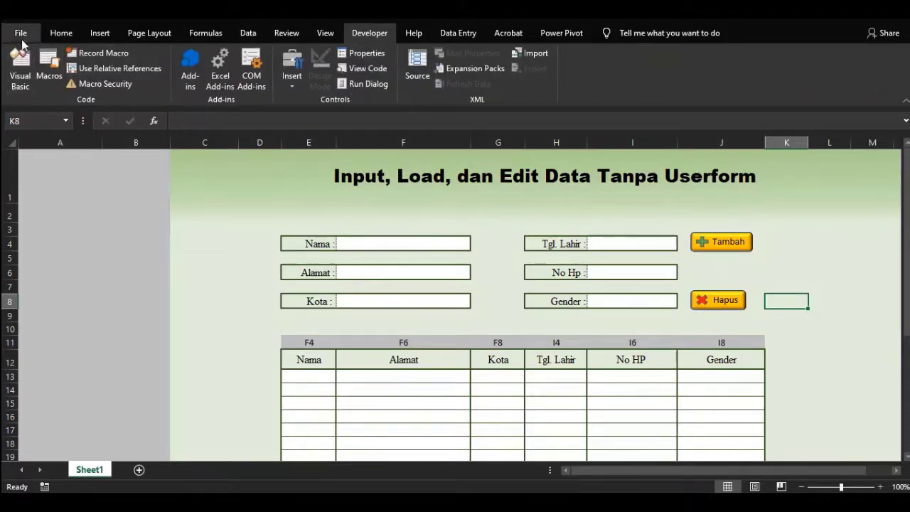
left_click(20, 36)
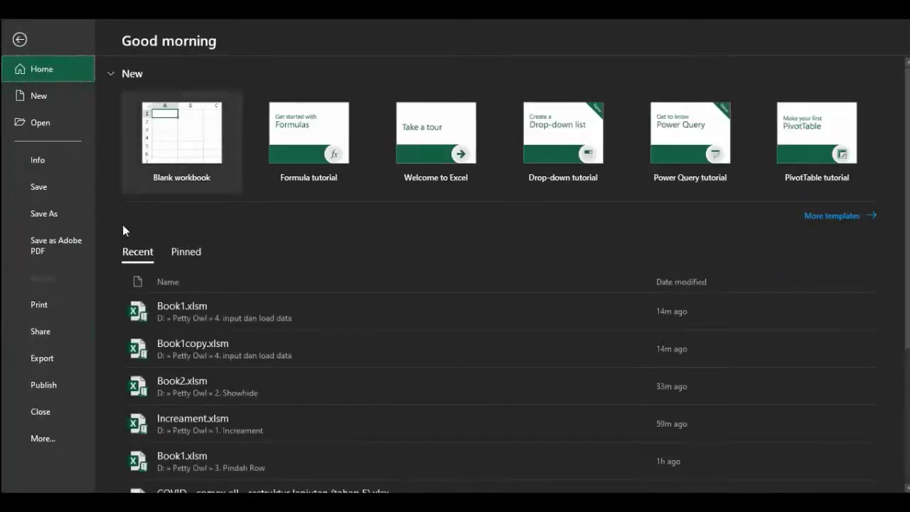
left_click(42, 439)
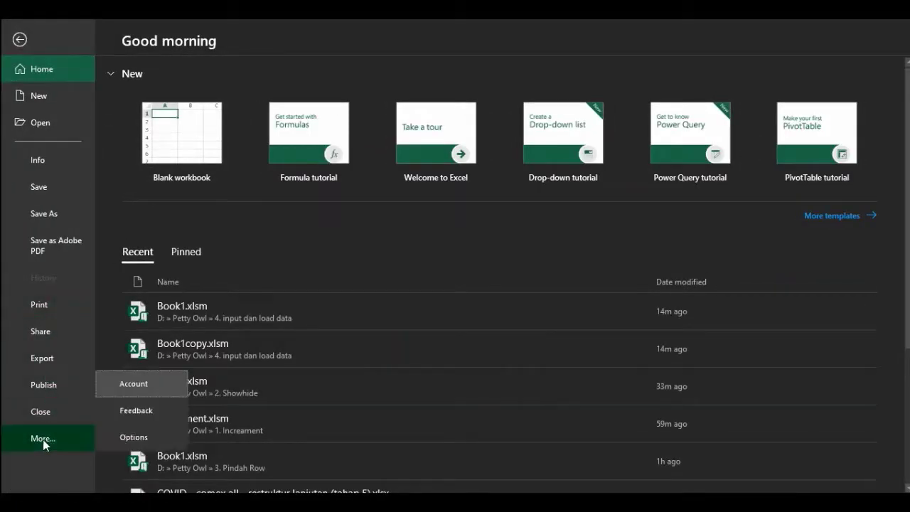
left_click(119, 444)
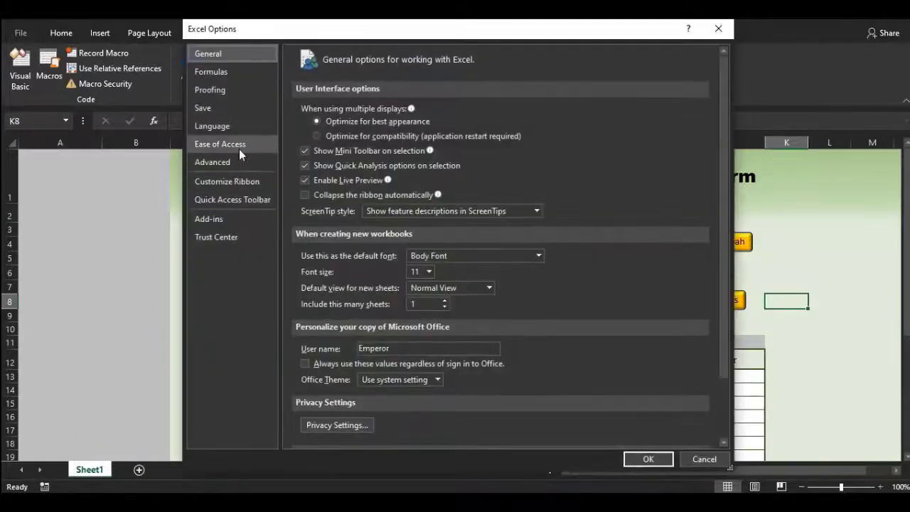
left_click(230, 183)
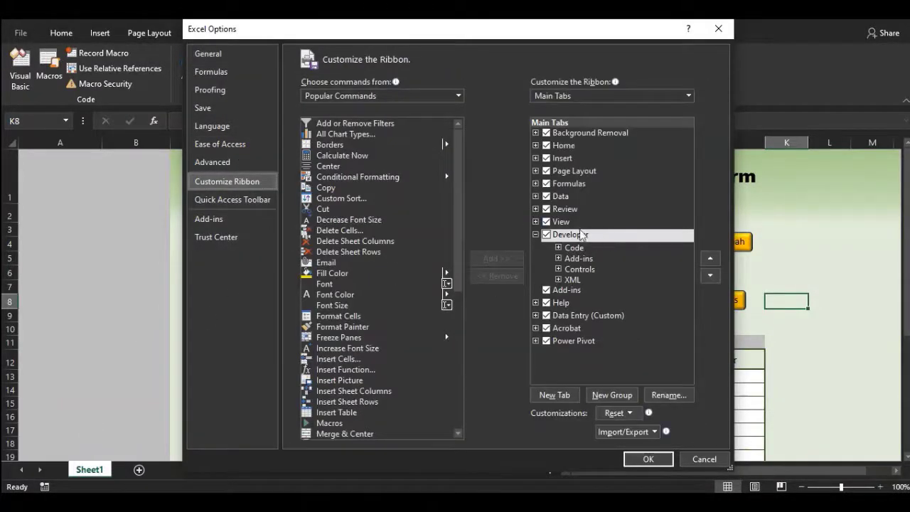
left_click(707, 459)
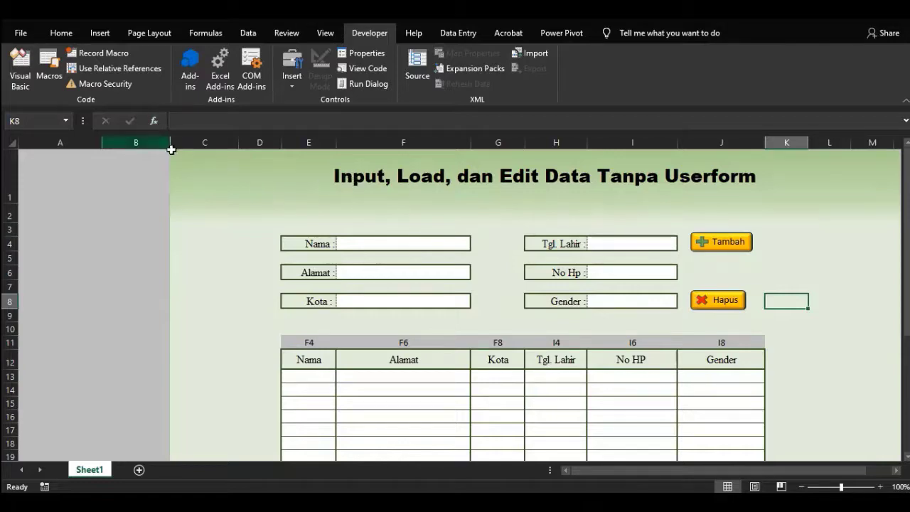
Open the Visual Basic editor and insert a new standard module into the Book1.xlsm project.
left_click(20, 63)
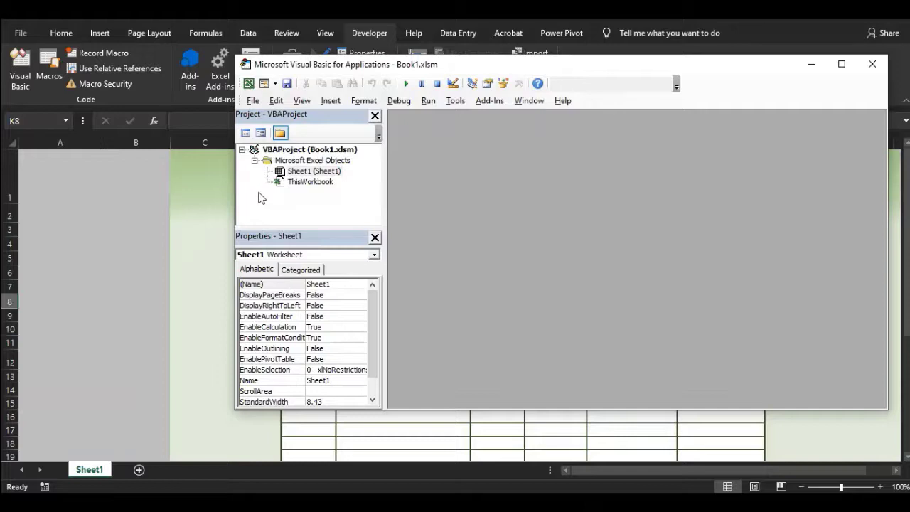
left_click(308, 186)
right_click(313, 186)
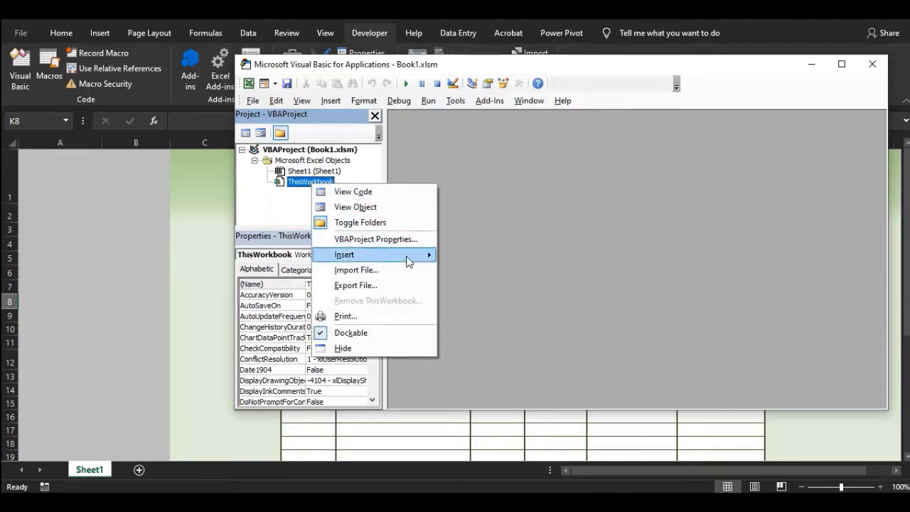
mouse_move(408, 258)
left_click(474, 271)
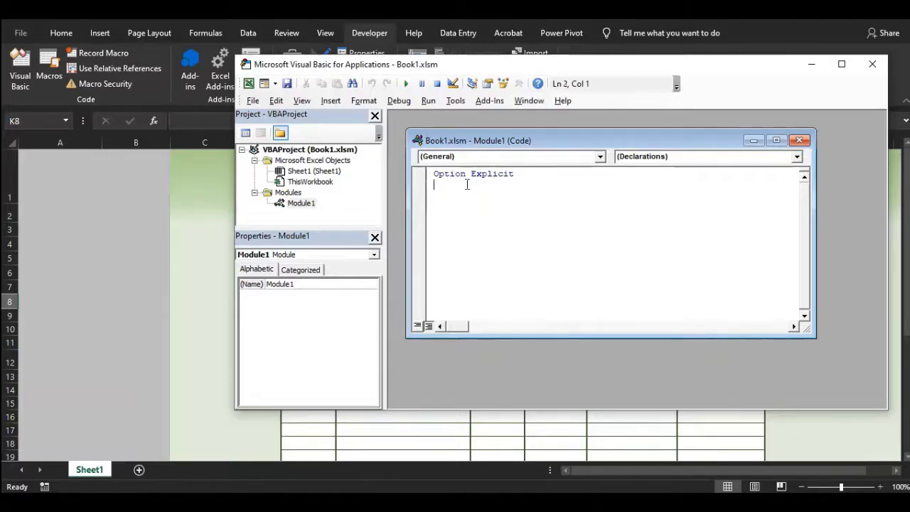
Declare bariskontak and kolomkontak with one Dim statement ending in As Long below Option Explicit.
type("Dim bariskontak, ")
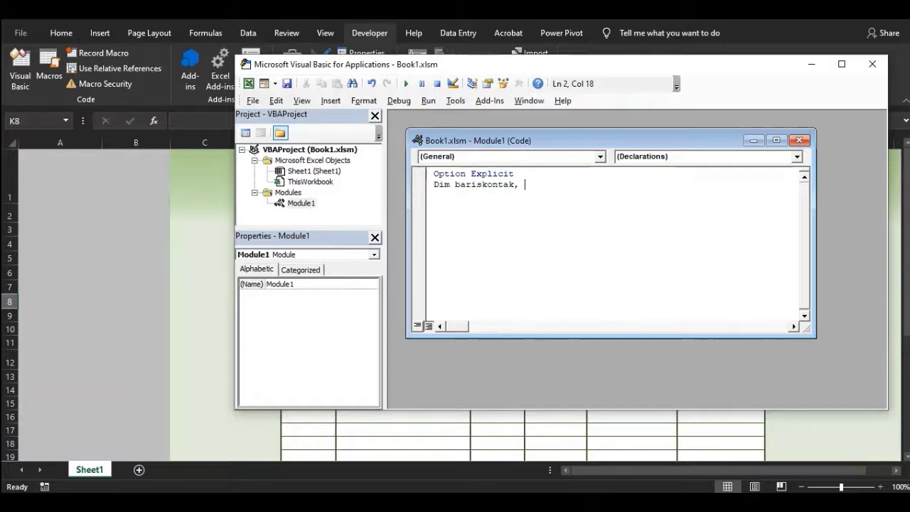
type("kolomkontak as long")
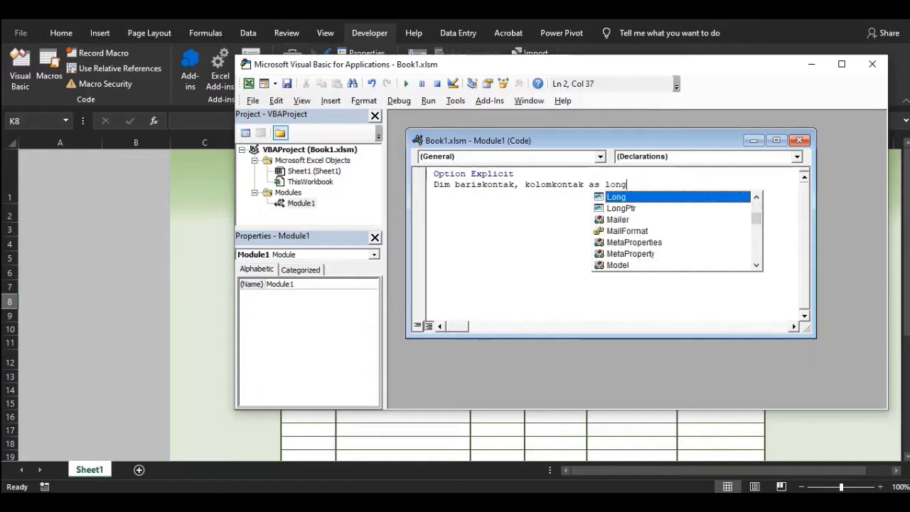
key("Return")
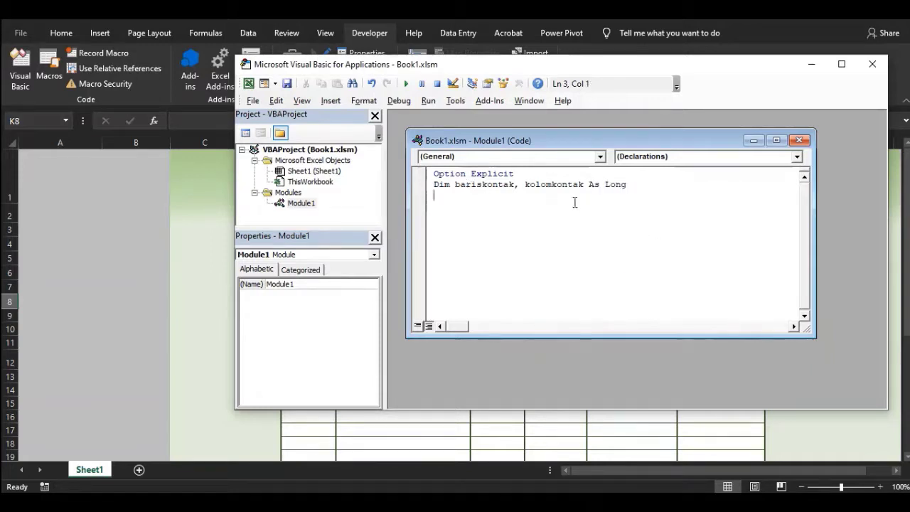
Create an empty procedure named tambahkontak below the declarations in Module1, with room for code in its body.
left_click(198, 239)
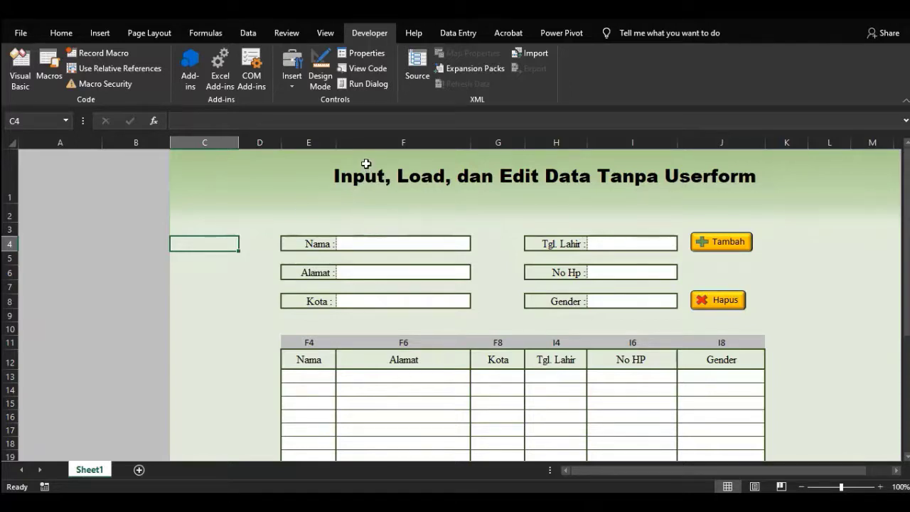
key("alt+F11")
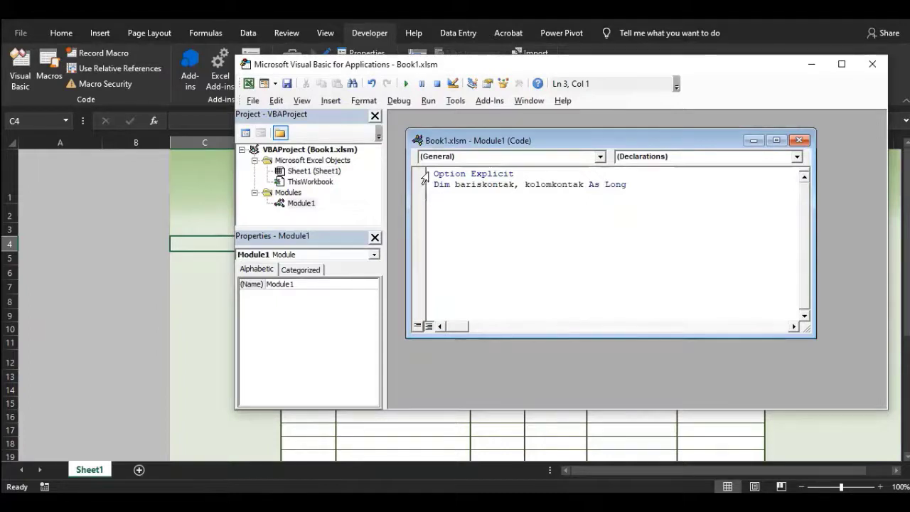
key("Return")
type("sub ")
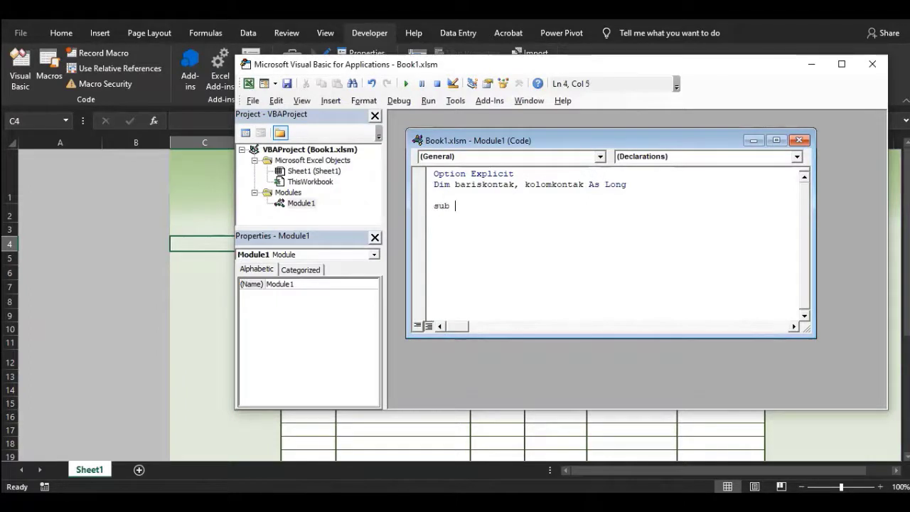
type("tambahkontak")
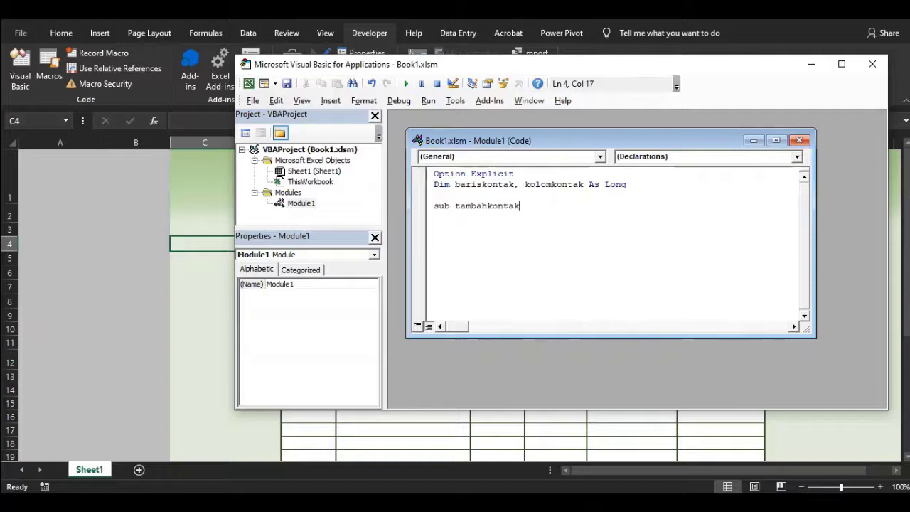
type(" ()")
key("Return")
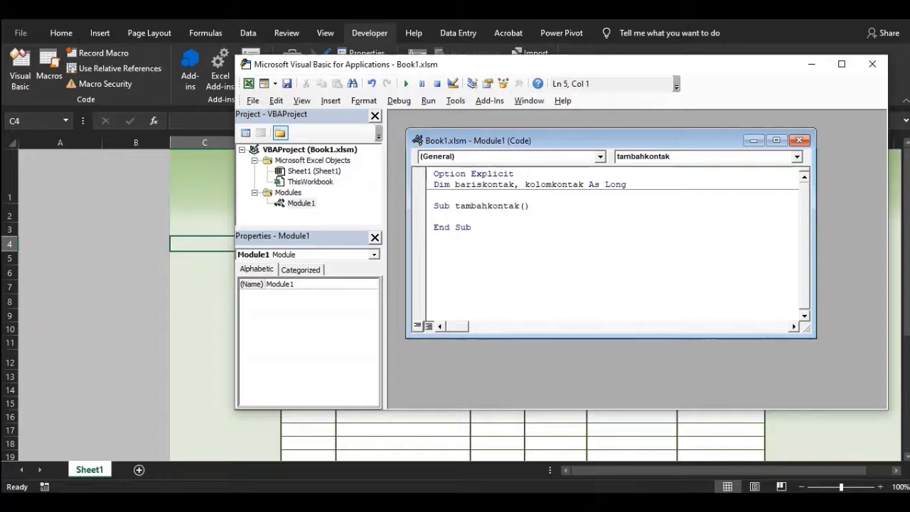
key("Return")
key("Up")
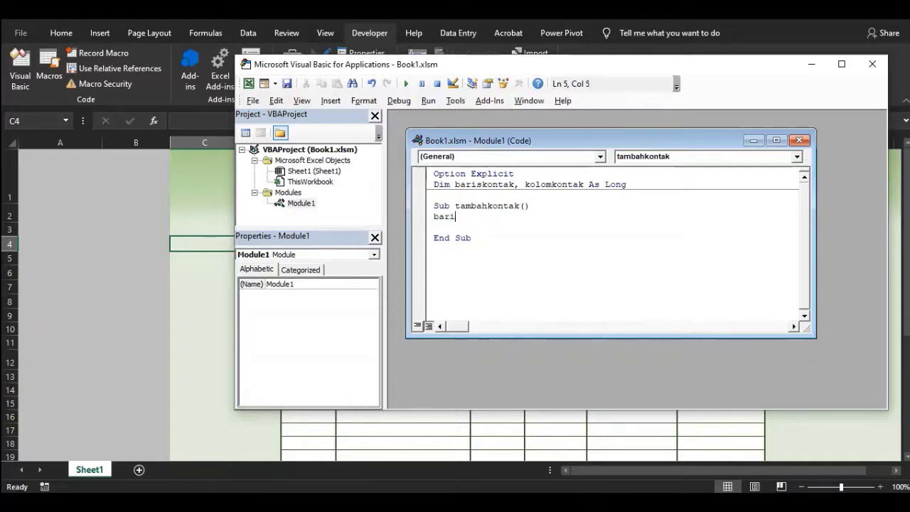
In tambahkontak, assign bariskontak the next empty row using .Range("E99999").End(xlUp).Row + 1.
type("bariskontak = .ran")
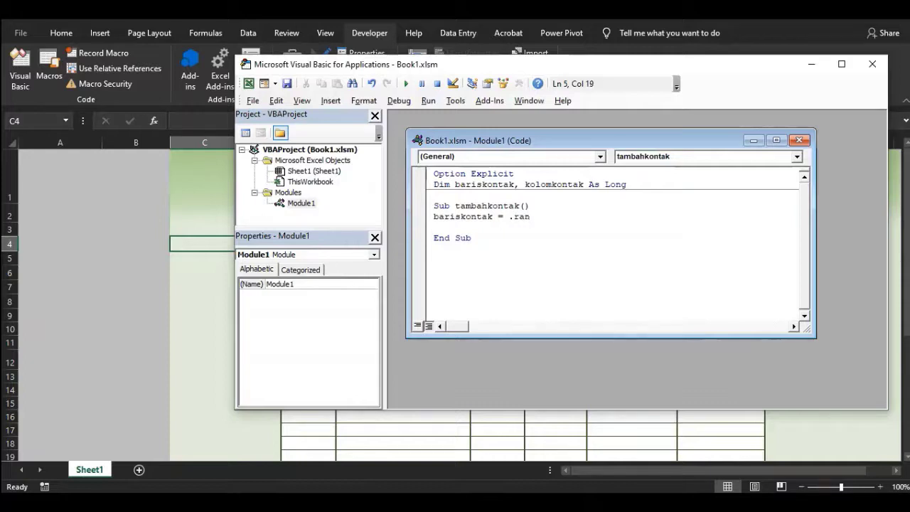
type("ge(\"E99999\")")
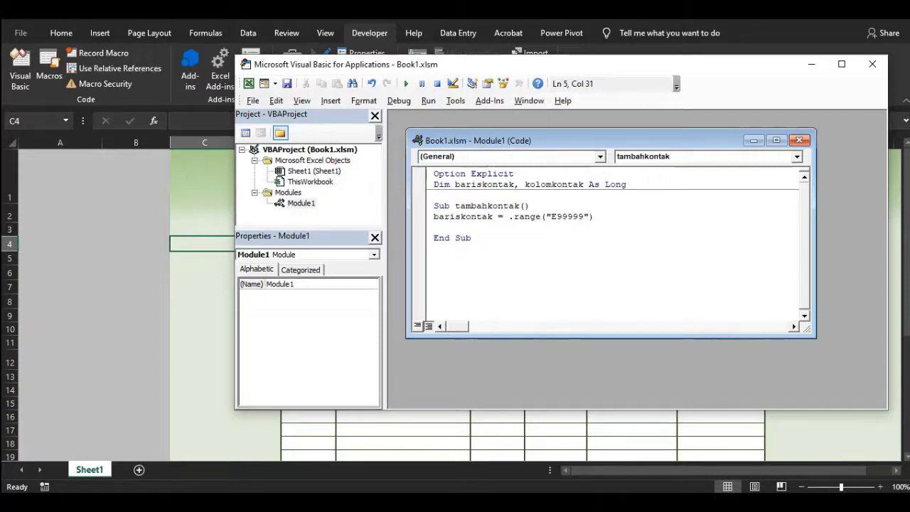
type(".End(xlup).row +1")
key("Return")
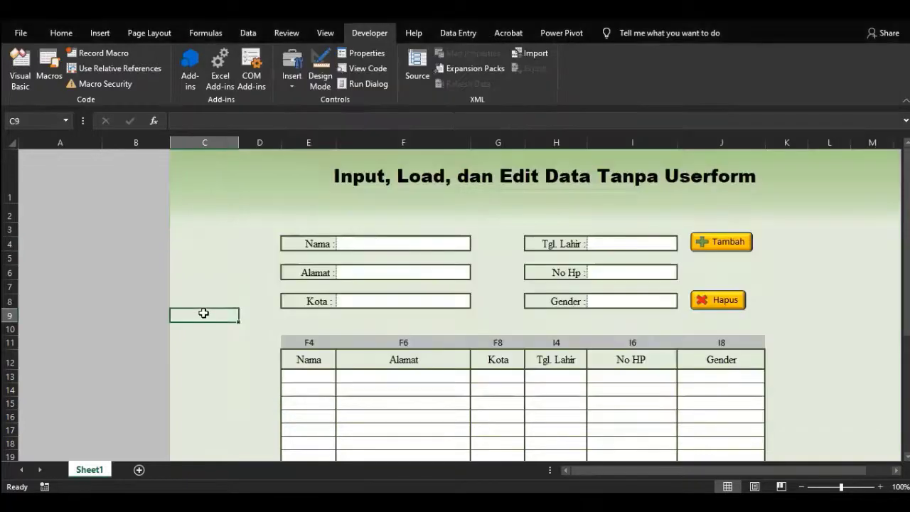
Compare the bariskontak line with the sheet, examining column E of the table from the Nama header in E12 through the rows below.
left_click(202, 314)
scroll(366, 331, "down", 1)
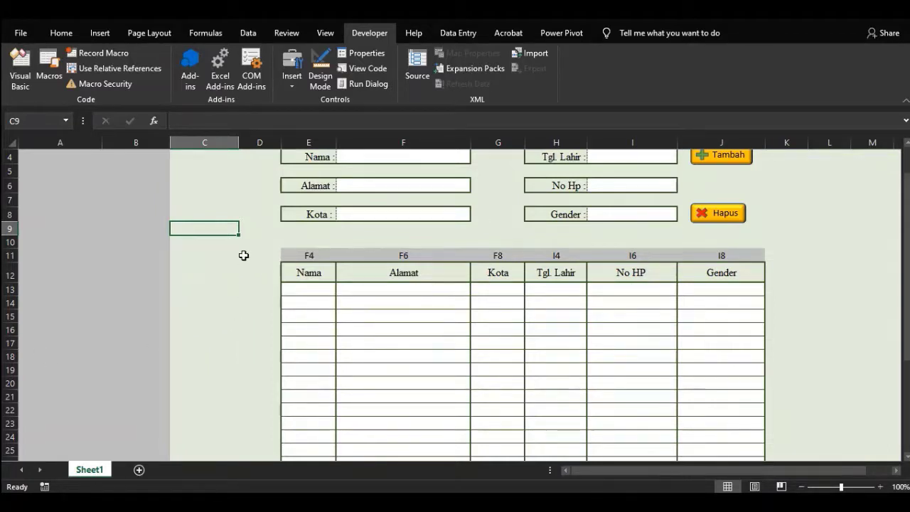
key("alt+F11")
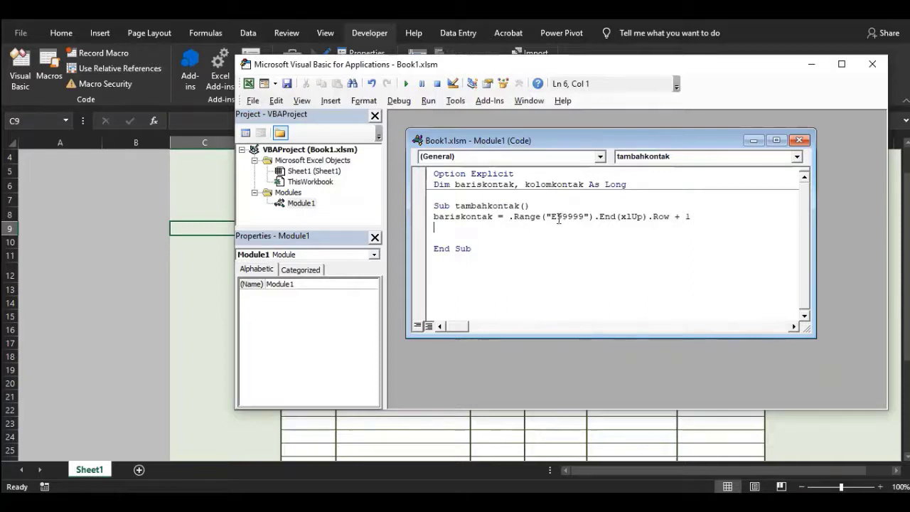
left_click(316, 425)
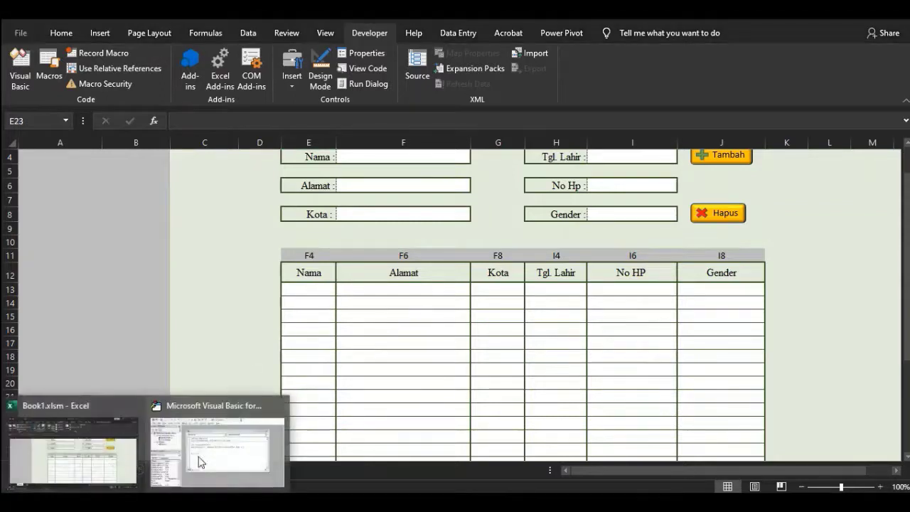
left_click(220, 437)
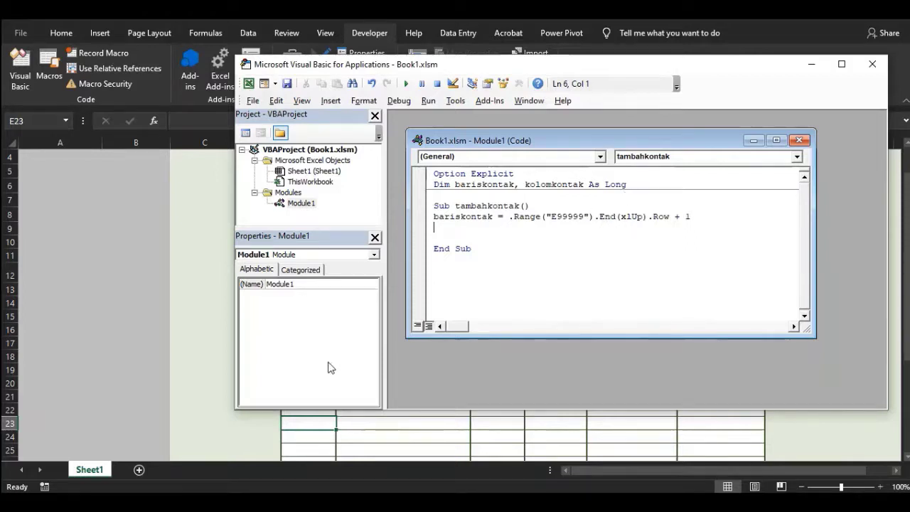
left_click(310, 423)
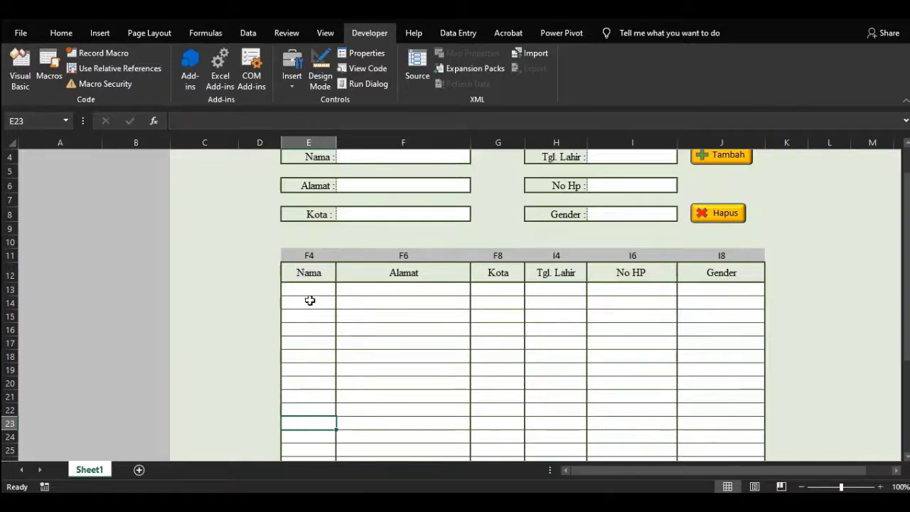
scroll(316, 361, "down", 1)
scroll(318, 369, "down", 3)
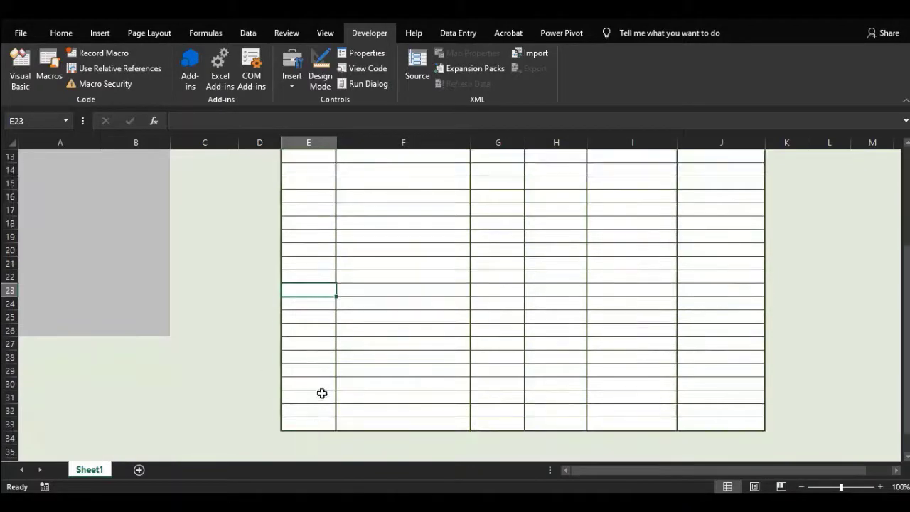
scroll(334, 317, "up", 4)
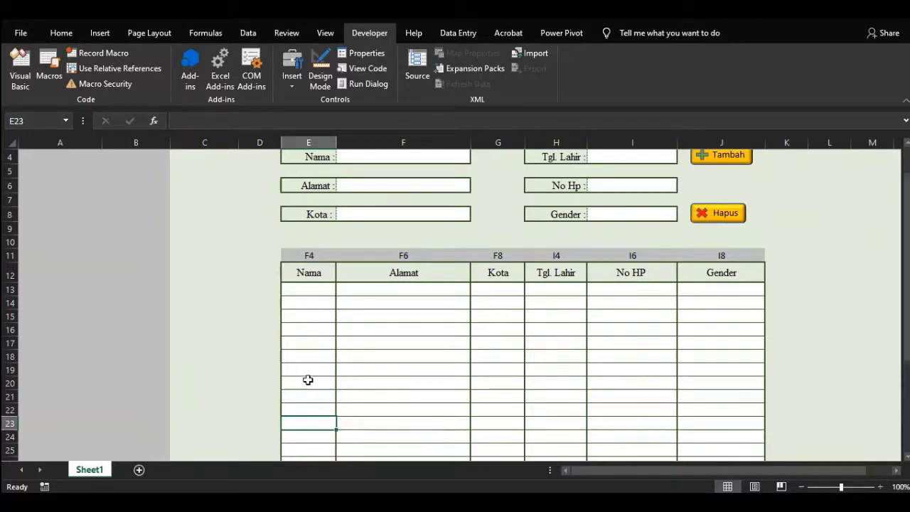
key("alt+F11")
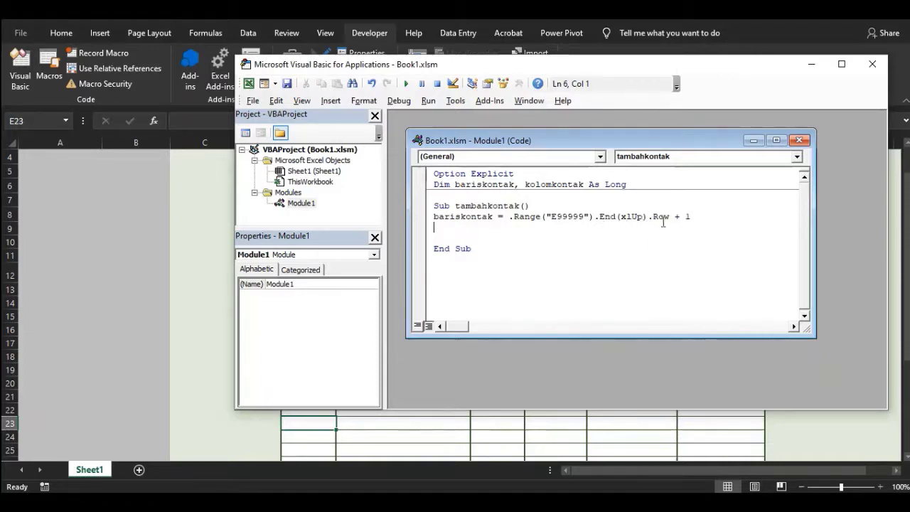
left_click(368, 436)
left_click(310, 273)
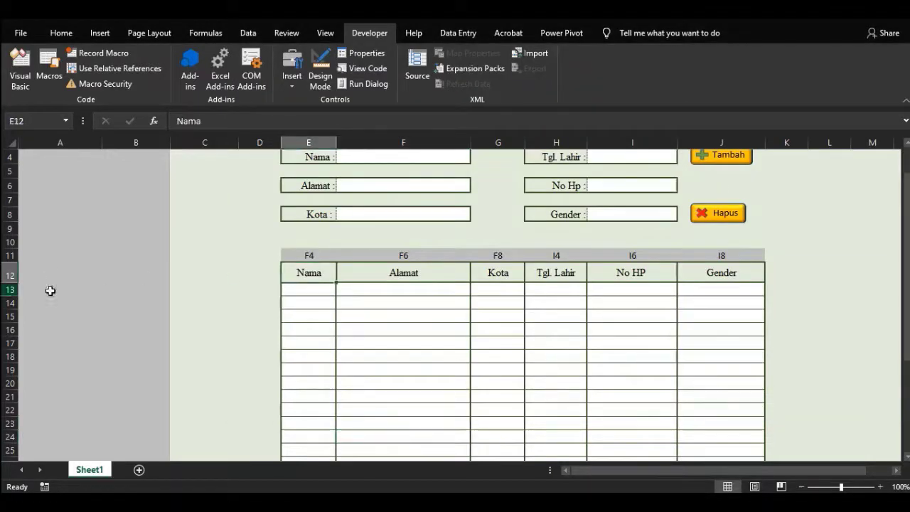
left_click(315, 289)
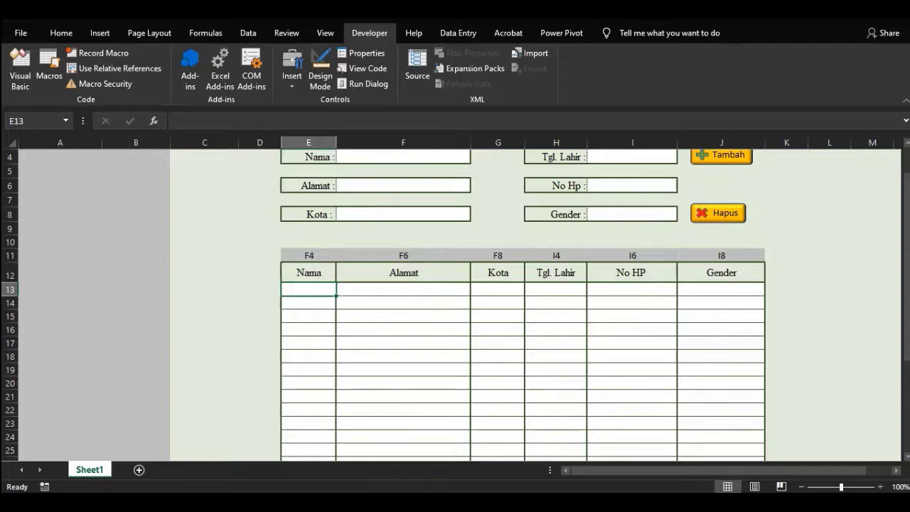
mouse_move(142, 508)
left_click(257, 429)
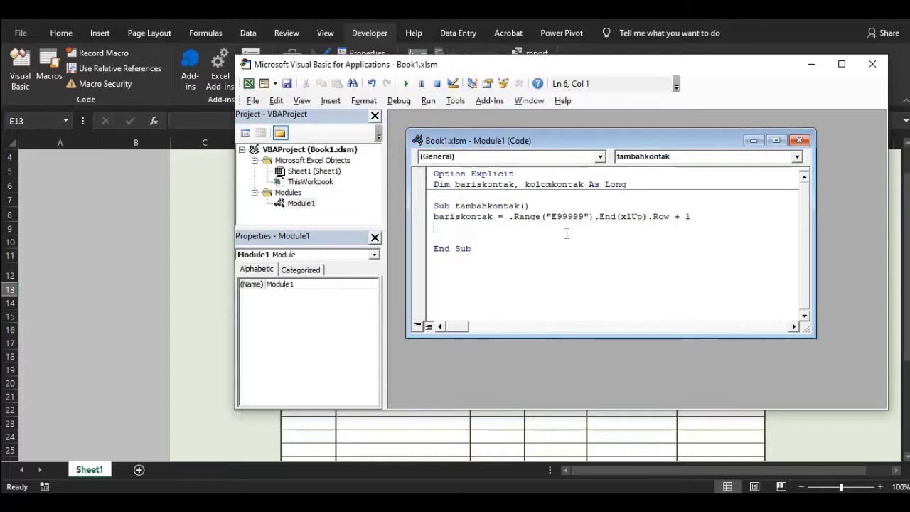
In tambahkontak, open a For loop running kolomkontak from 5 to 10 below the bariskontak line.
type("or kolomkontak")
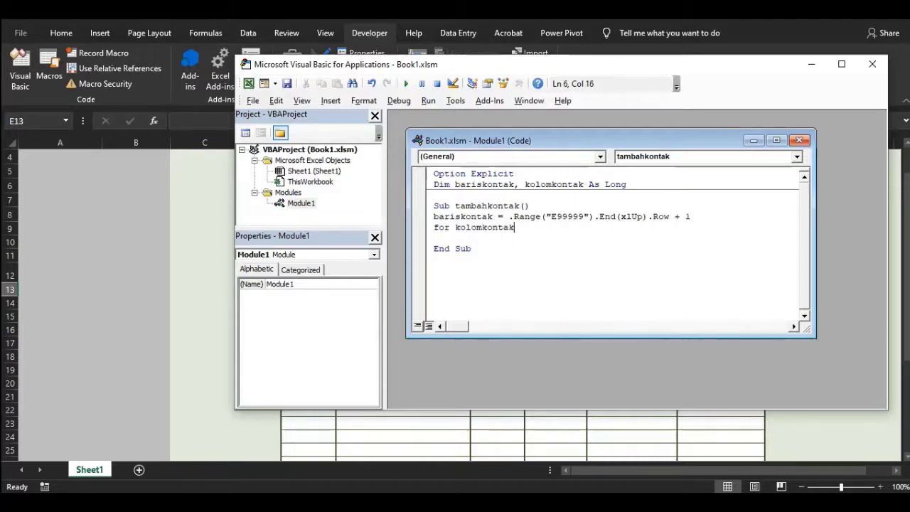
type(" = 5 to 10")
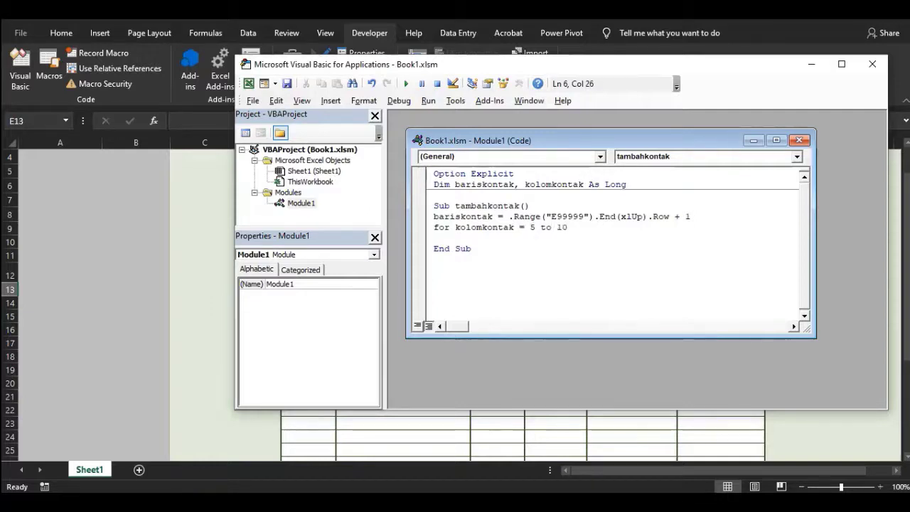
key("Return")
Inside the loop, add the indented line .Cells(bariskontak, kolomkontak).Value = .Range(Cells(11, kolomkontak).Value).Value.
key("Tab")
type(".cel")
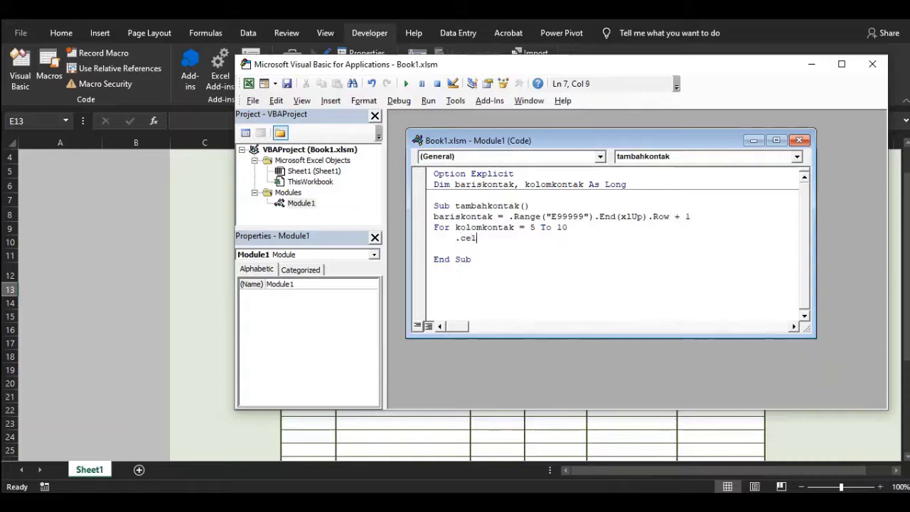
type("ls(bariskontak")
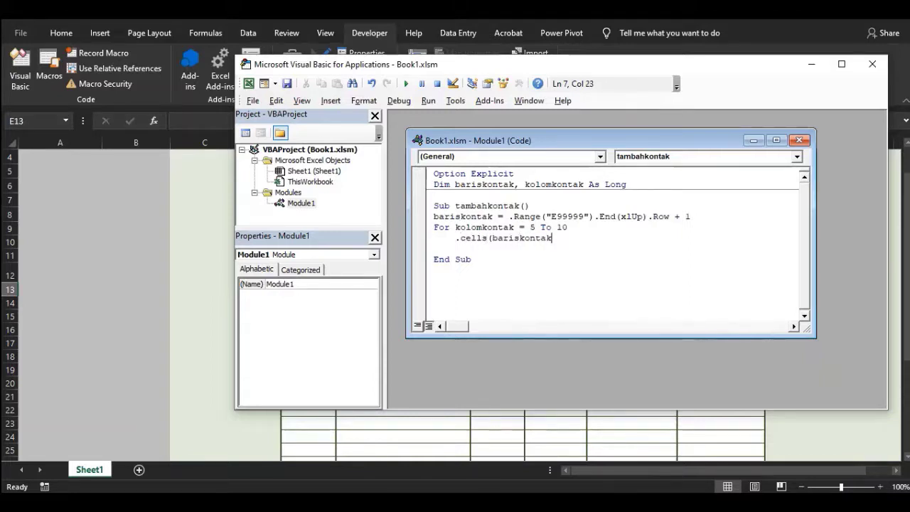
type(",kolomkonta")
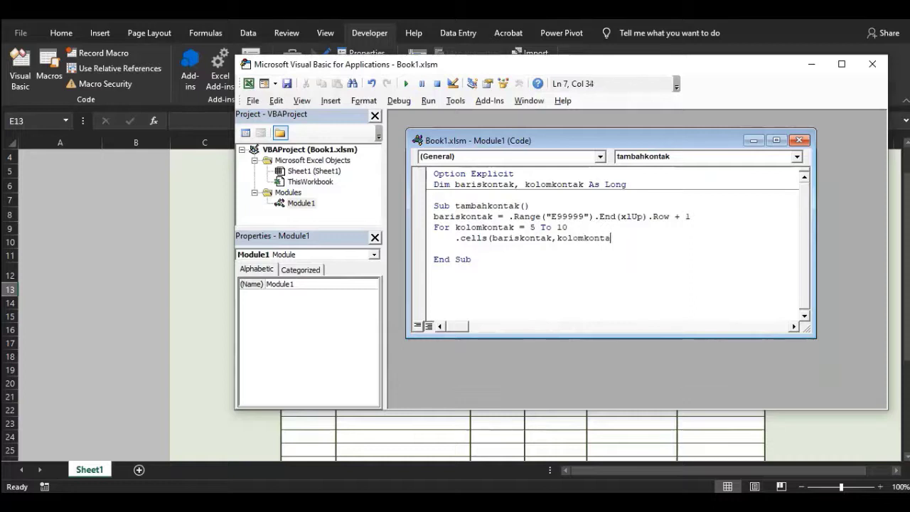
type("k).value = .range(C")
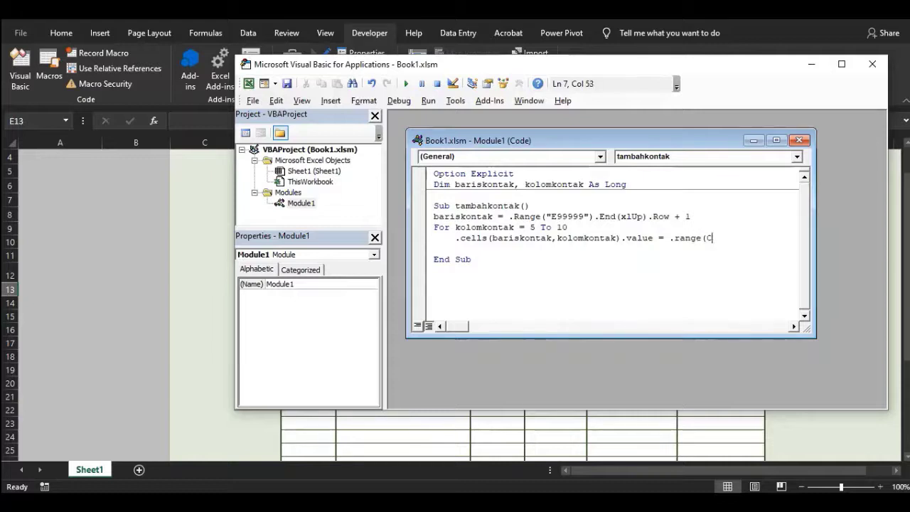
type("ells(")
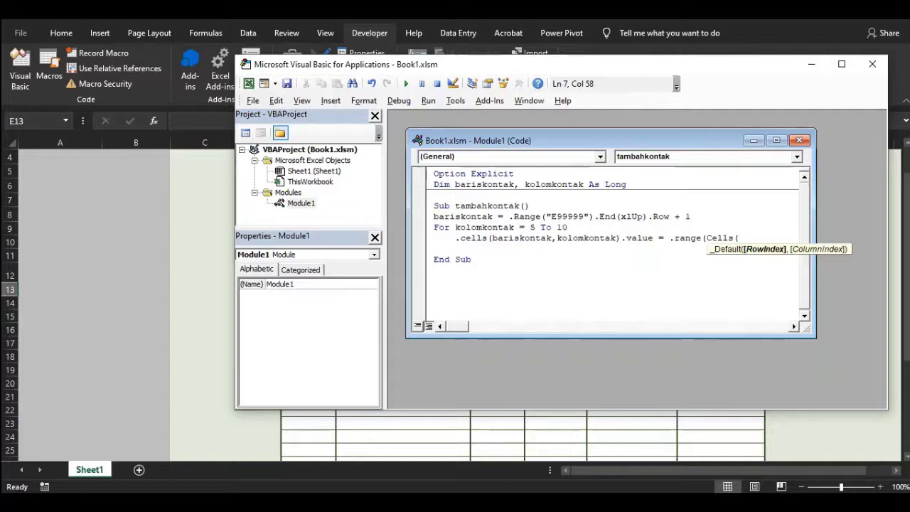
type("11,")
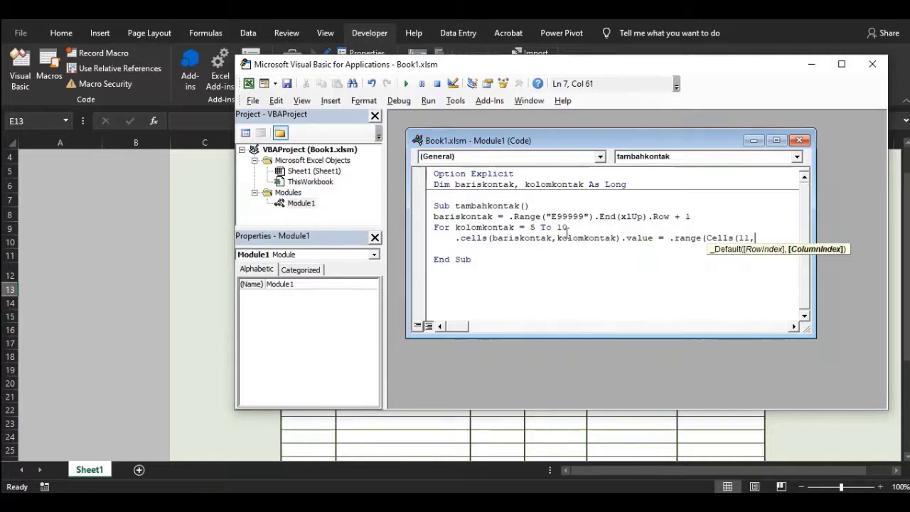
type("Kolomkontak)")
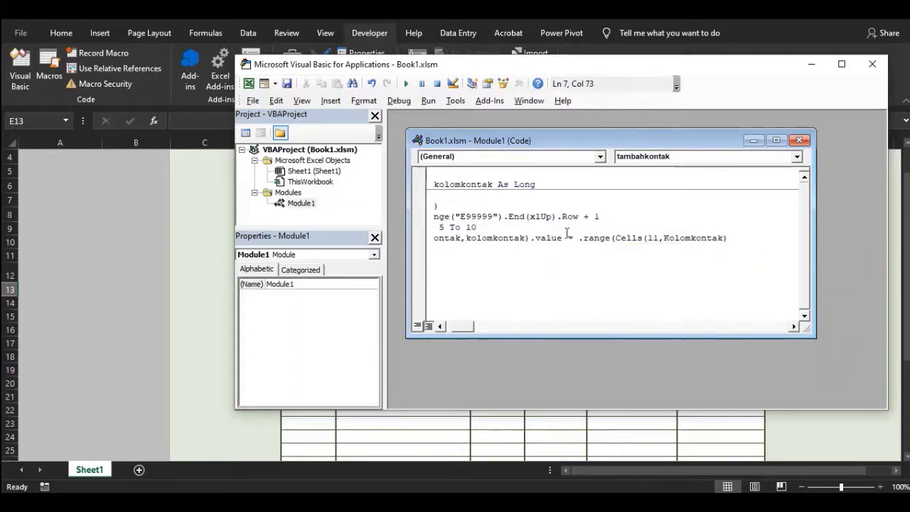
type(".value).valu")
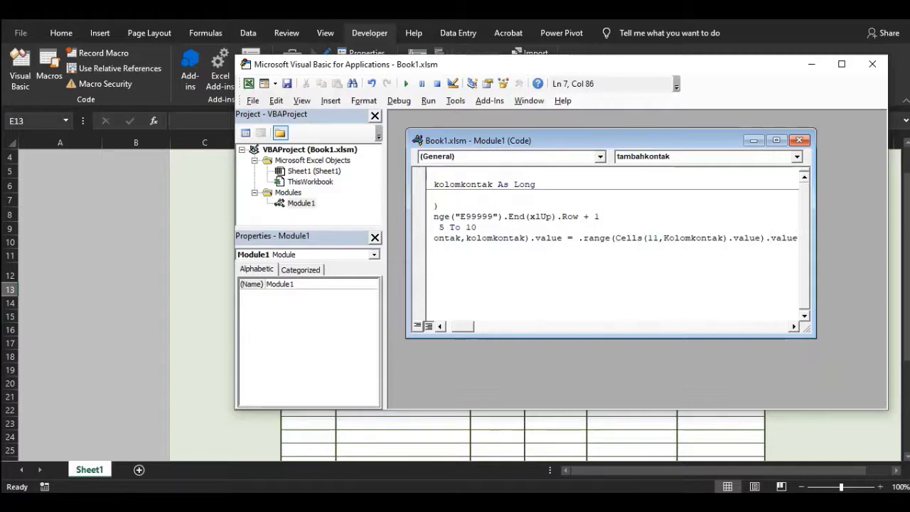
type("e")
key("Return")
Close the loop with an unindented Next kolomkontak and add an extra blank line before End Sub.
key("BackSpace")
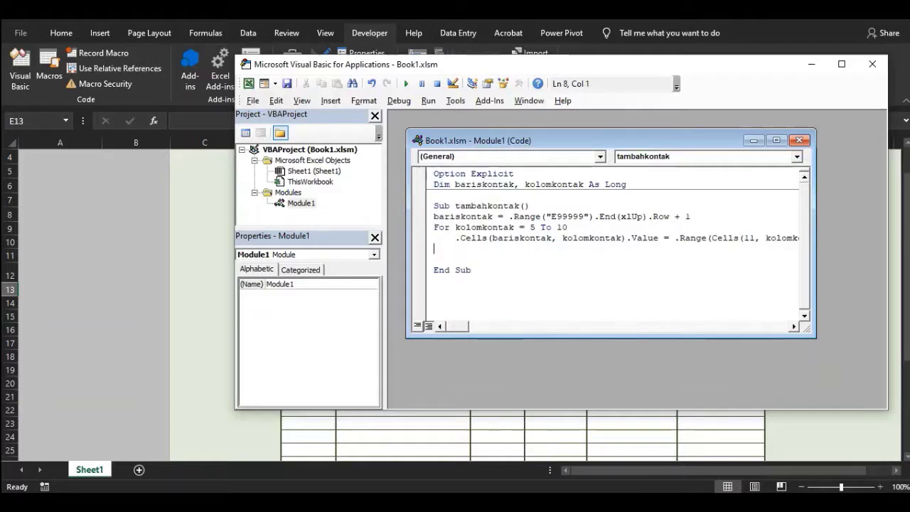
type("Next k")
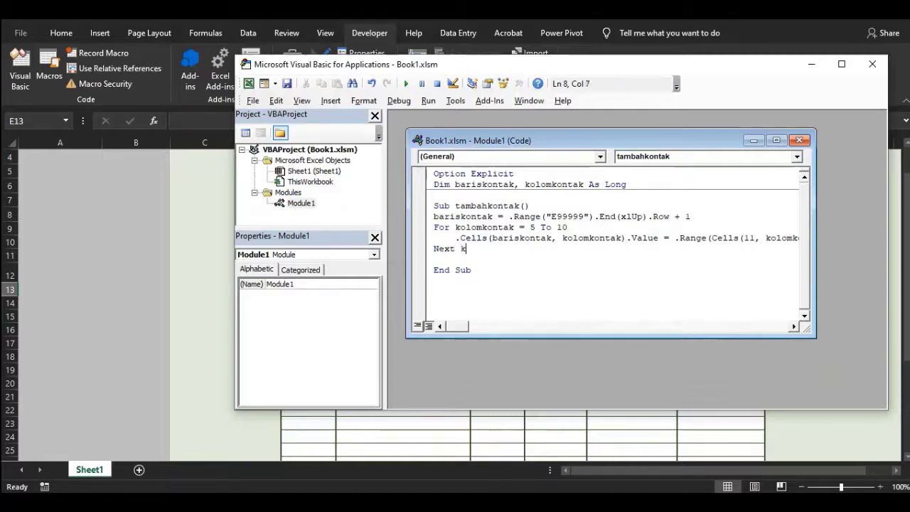
type("olomkontak")
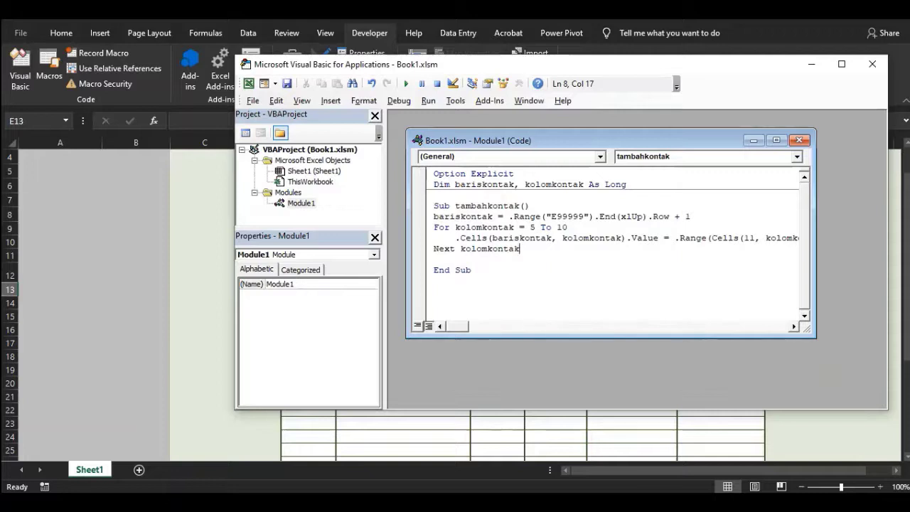
key("Down")
key("Return")
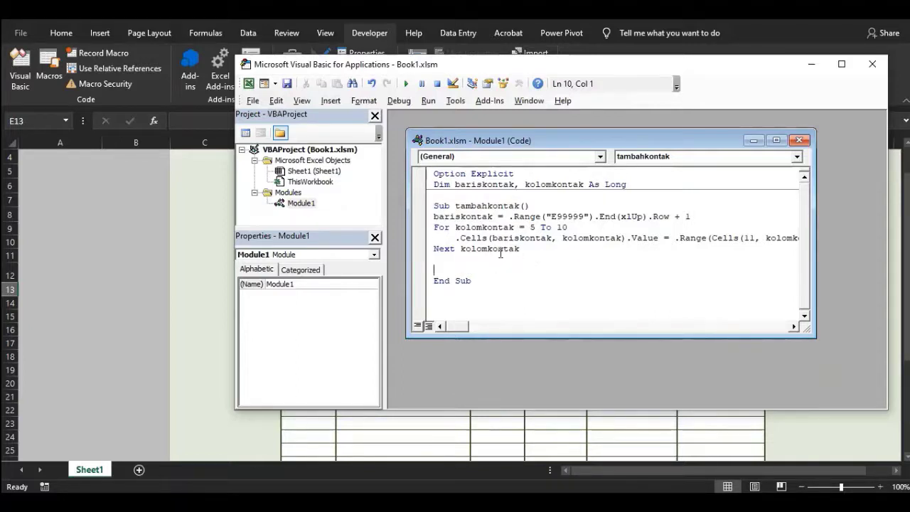
Examine the table on Sheet1, going through the headers from Nama in E12 to Gender in J12 and the first entry row at E13.
left_click(381, 432)
key("alt+F11")
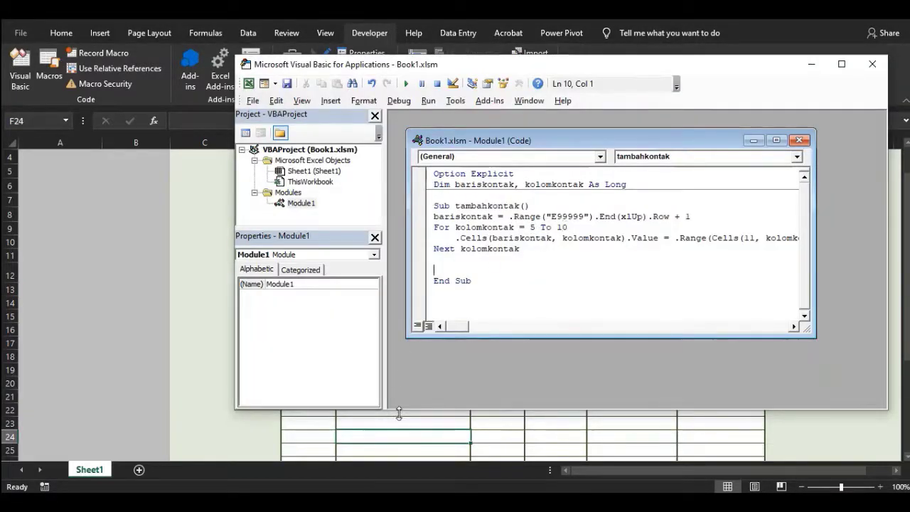
left_click(412, 435)
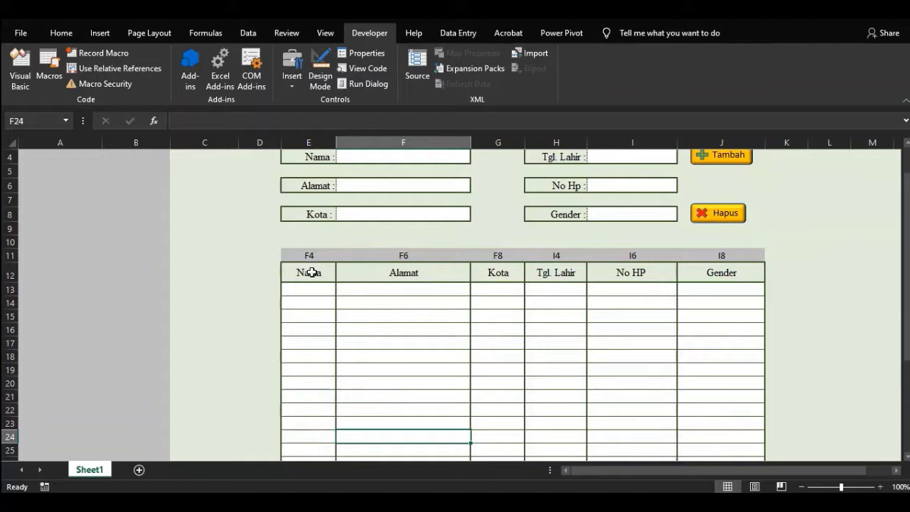
left_click(311, 272)
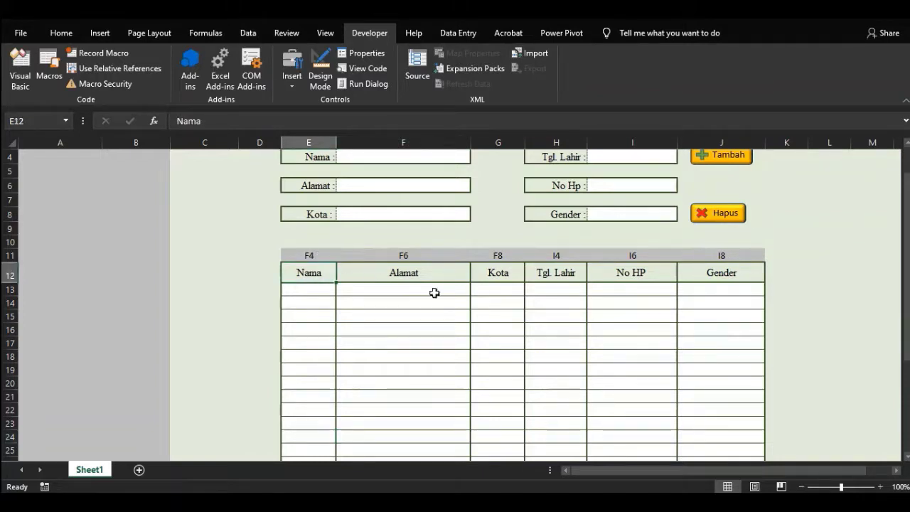
left_click(311, 287)
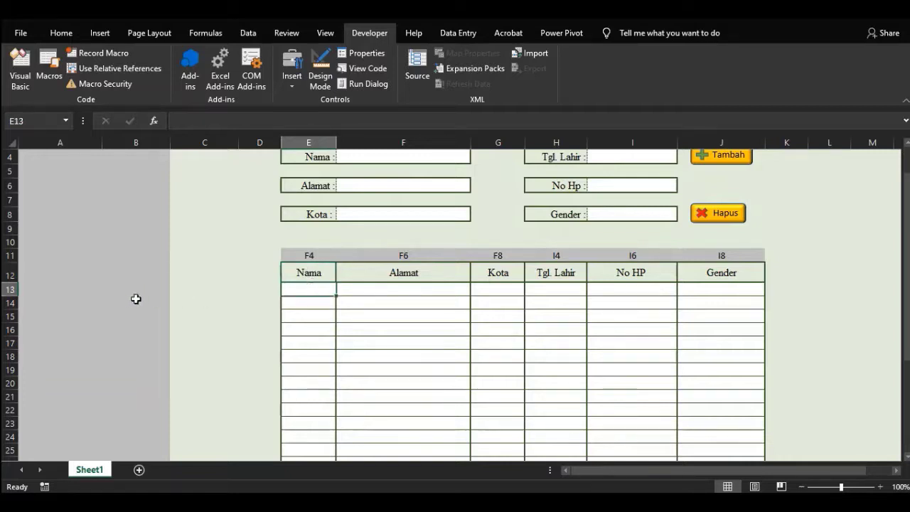
left_click(304, 273)
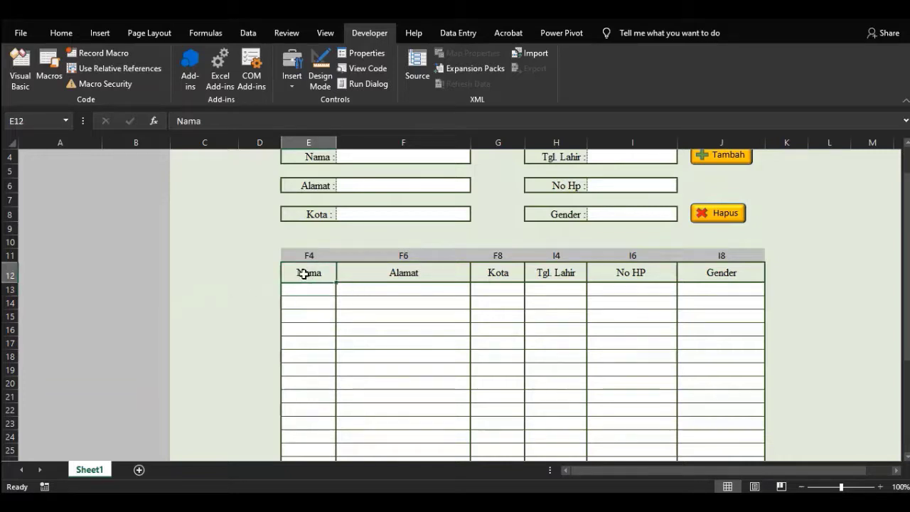
left_click(309, 290)
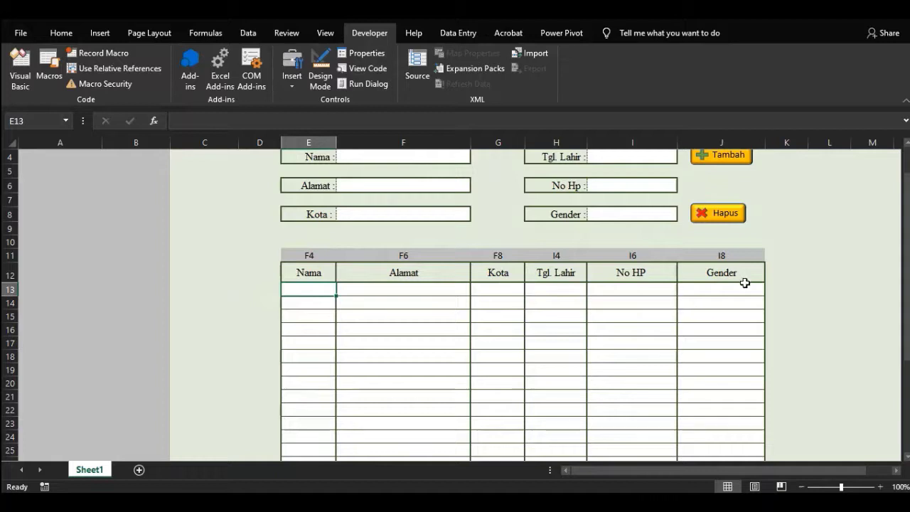
left_click(315, 267)
left_click(400, 270)
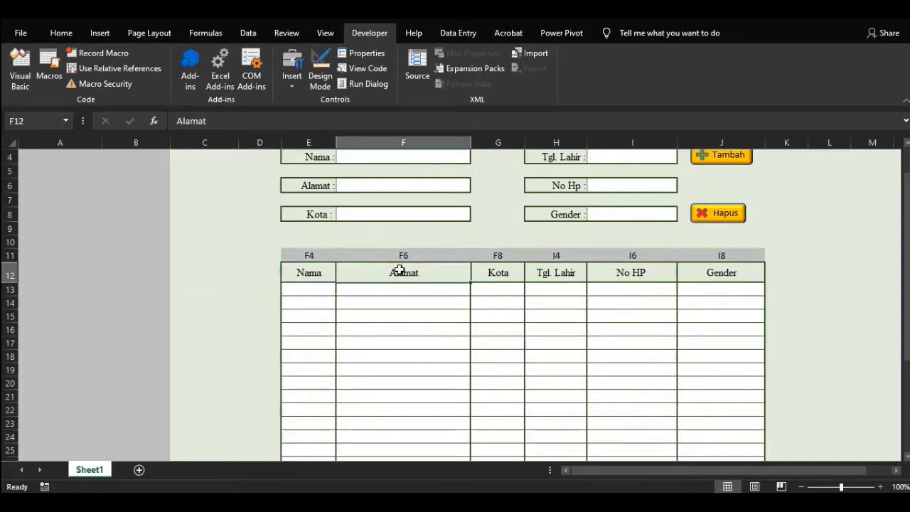
left_click(512, 278)
left_click(558, 275)
left_click(617, 282)
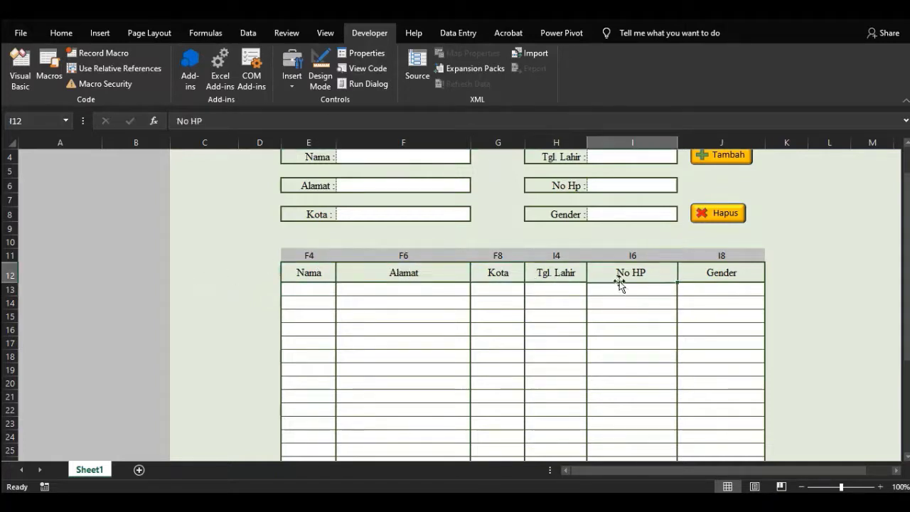
left_click(710, 281)
left_click(293, 295)
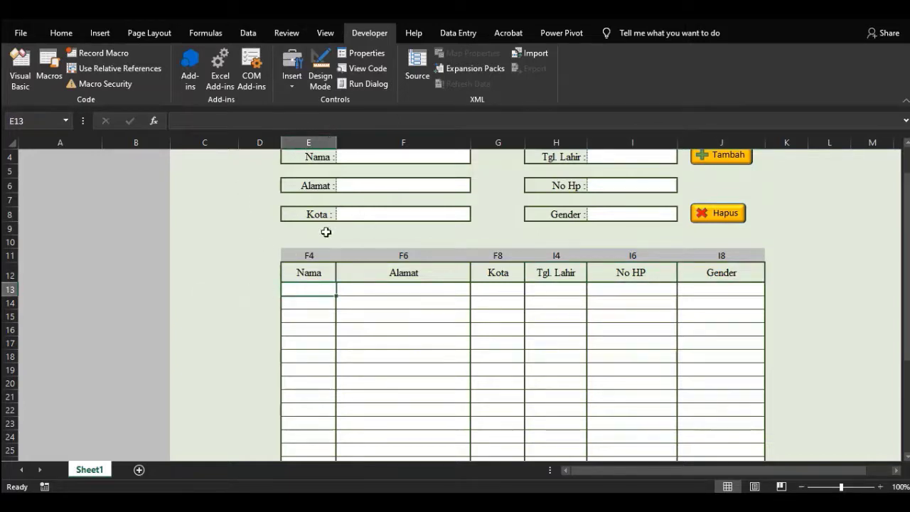
Check the table's column numbers by filling E10:J10 with =COLUMN(), and clear those cells.
left_click(307, 243)
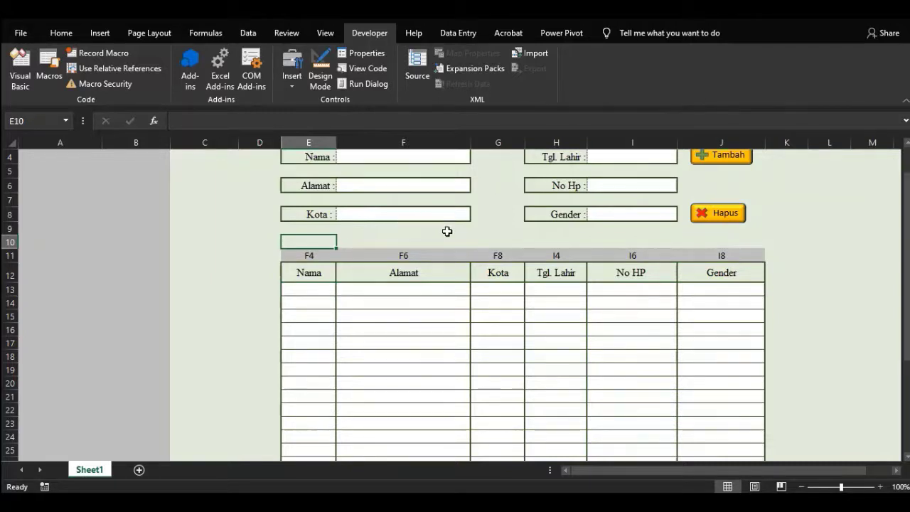
type("=col")
key("Tab")
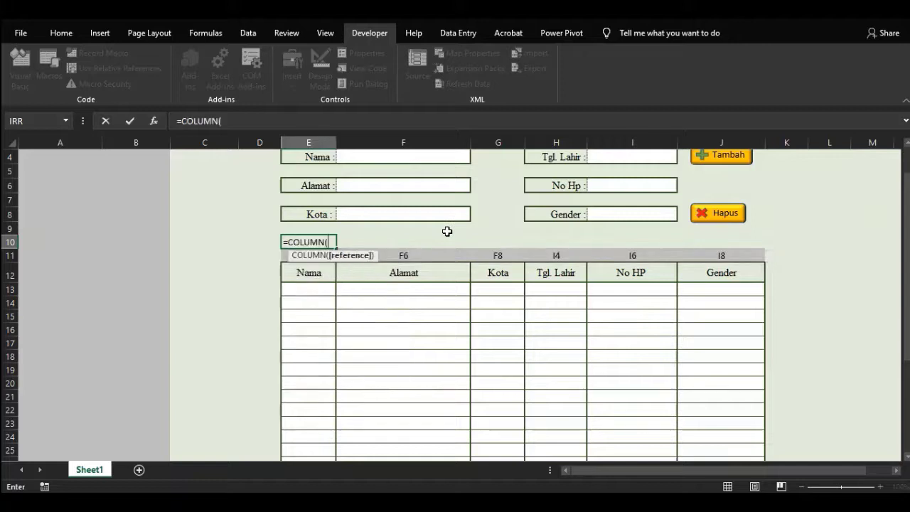
key("Return")
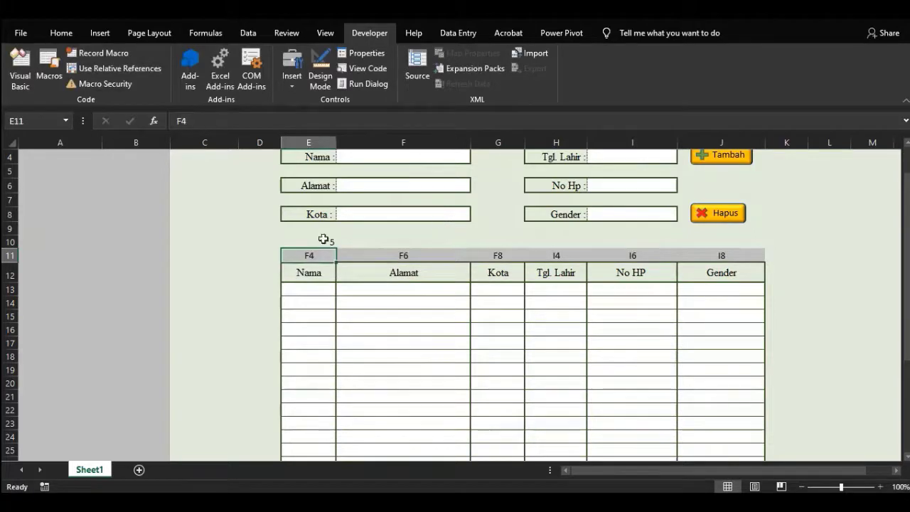
left_click(299, 243)
left_click_drag(337, 248, 764, 246)
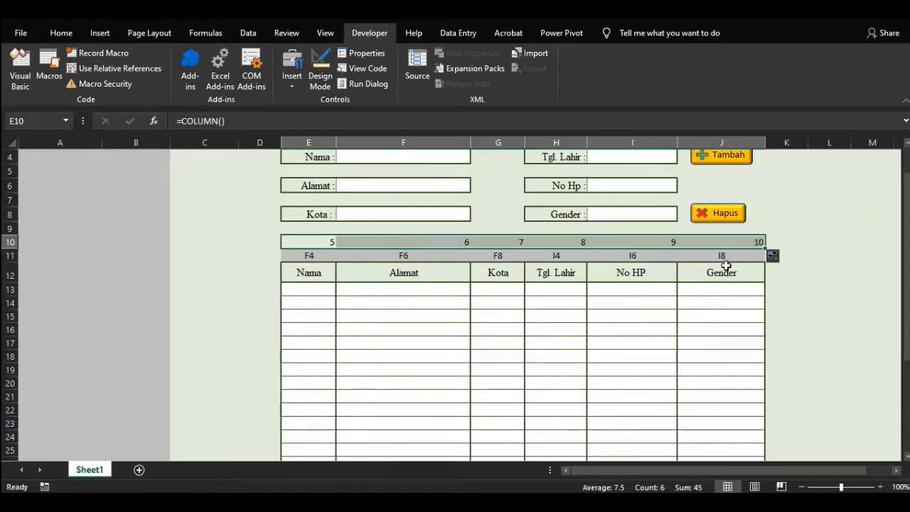
key("Delete")
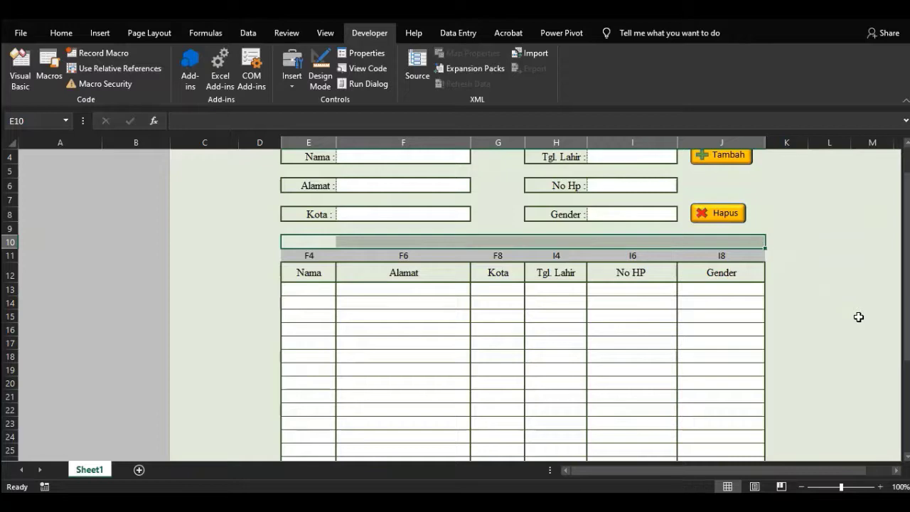
Compare the loop's Range(Cells(11, kolomkontak).Value).Value expression with reference cell E11, the Nama input cell F4 and the first table row at E13.
key("alt+F11")
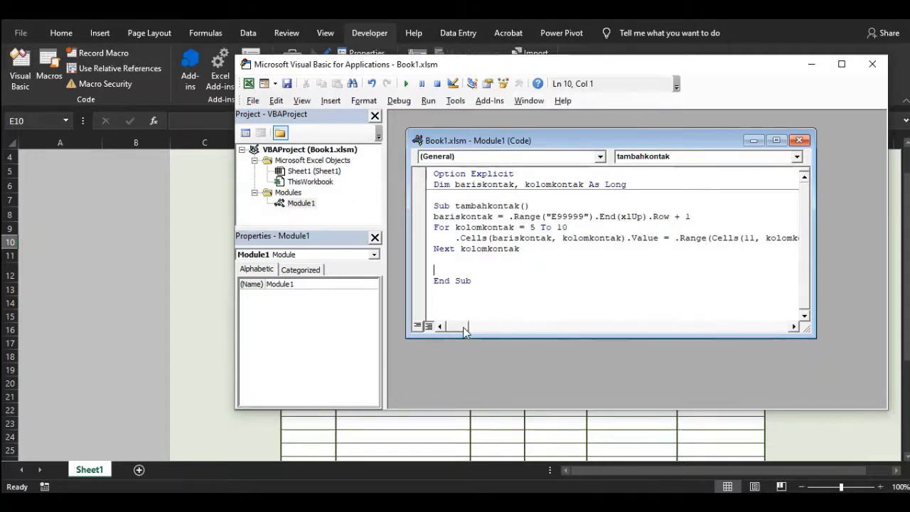
left_click_drag(463, 330, 476, 331)
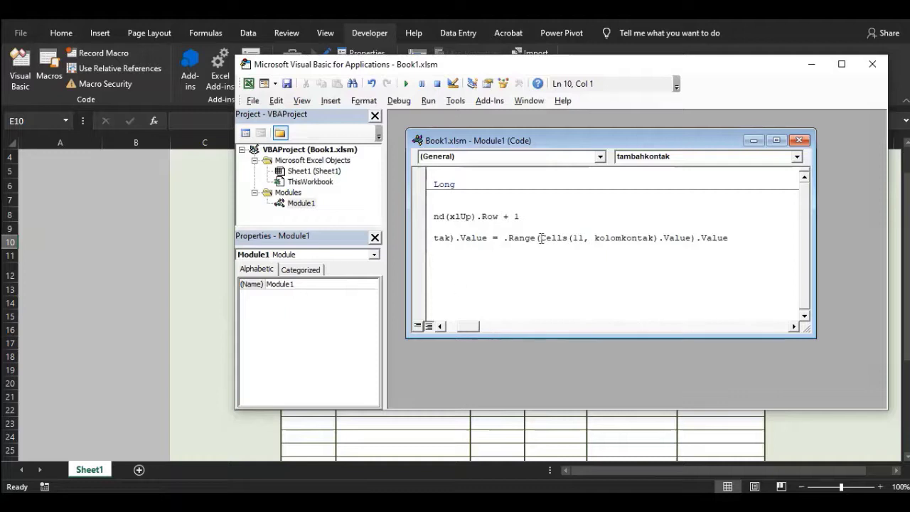
key("alt+F11")
left_click(305, 253)
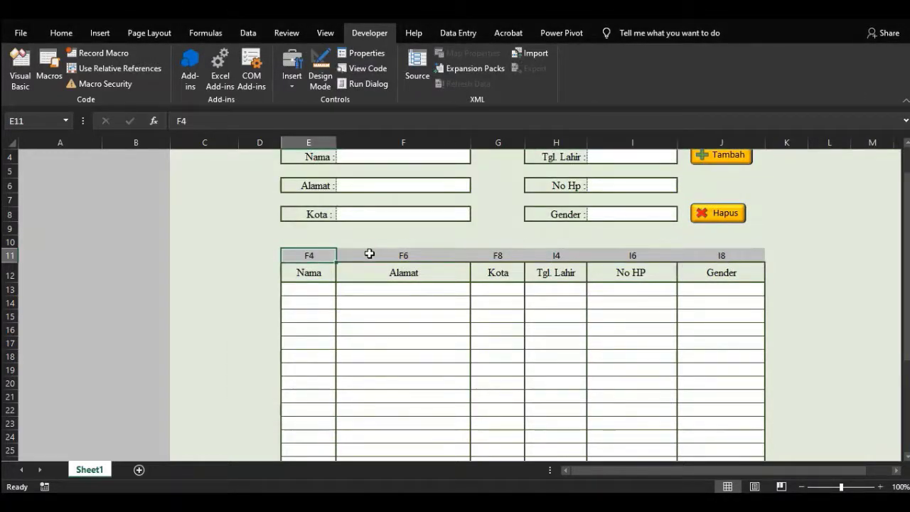
left_click(311, 287)
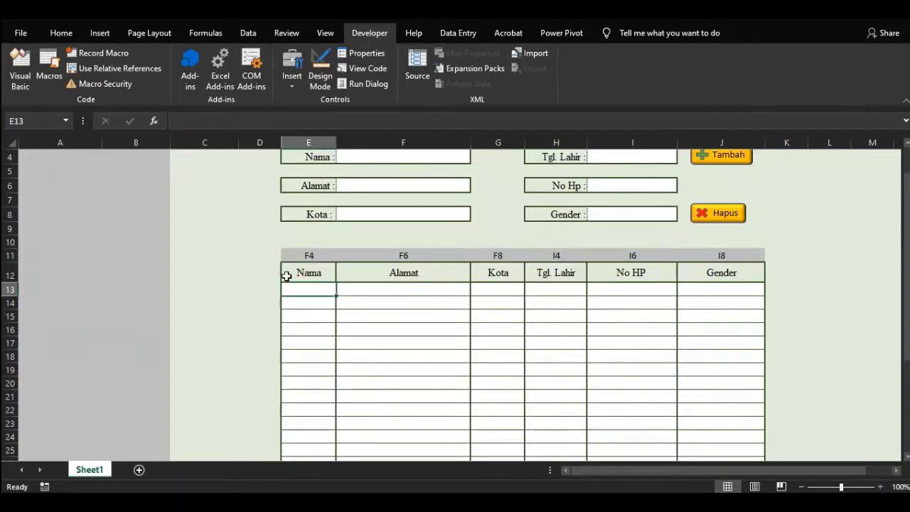
left_click(307, 255)
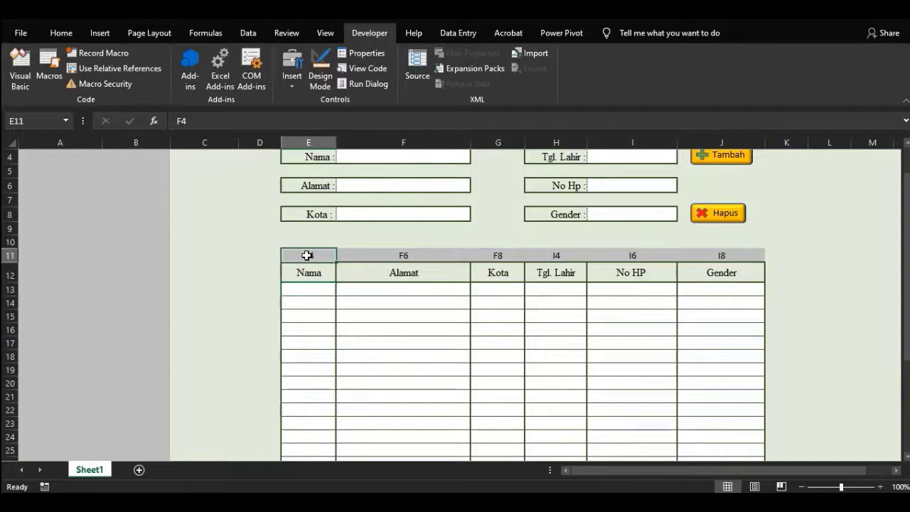
left_click(392, 157)
key("alt+F11")
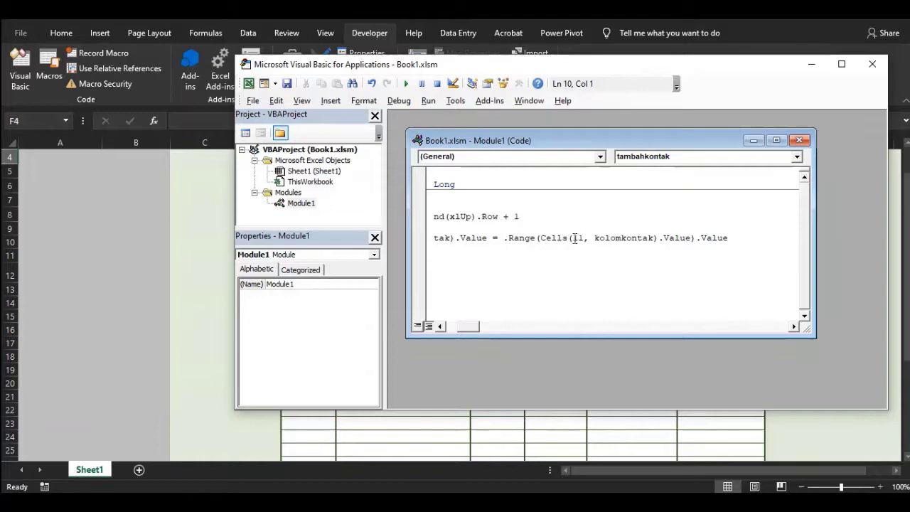
key("alt+F11")
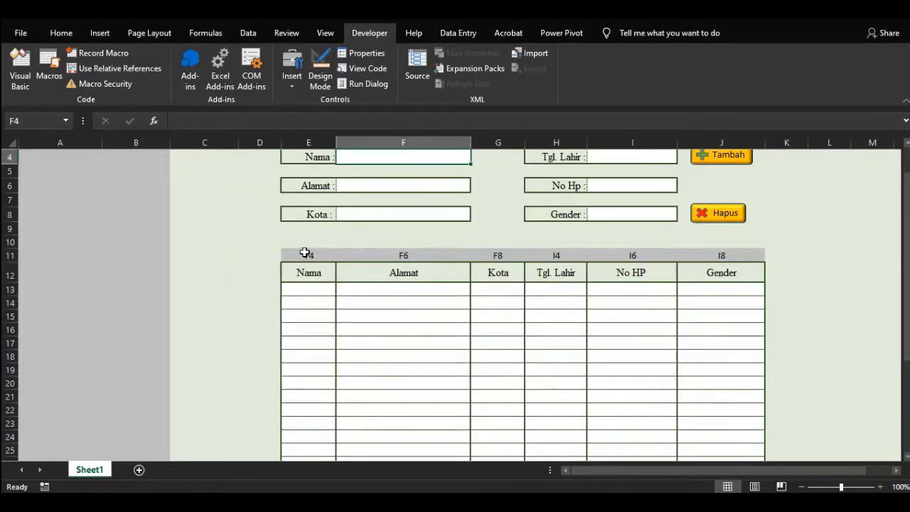
key("alt+F11")
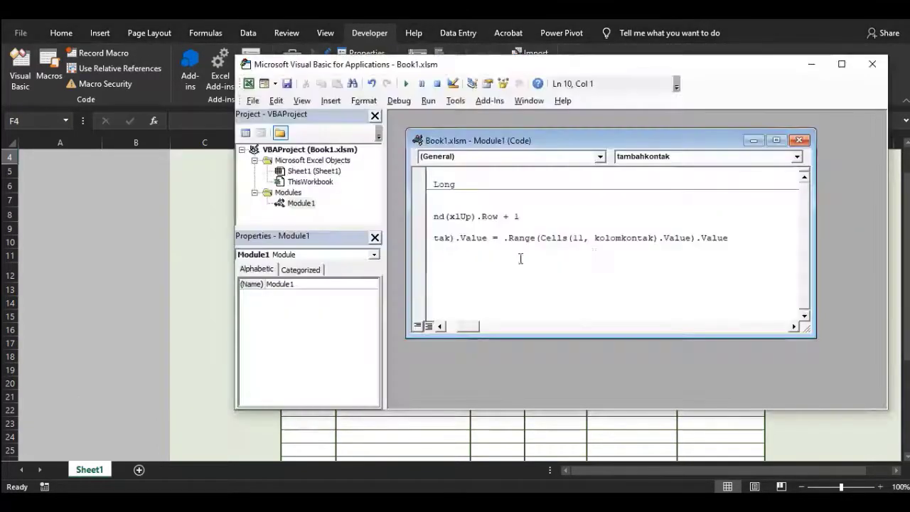
key("alt+F11")
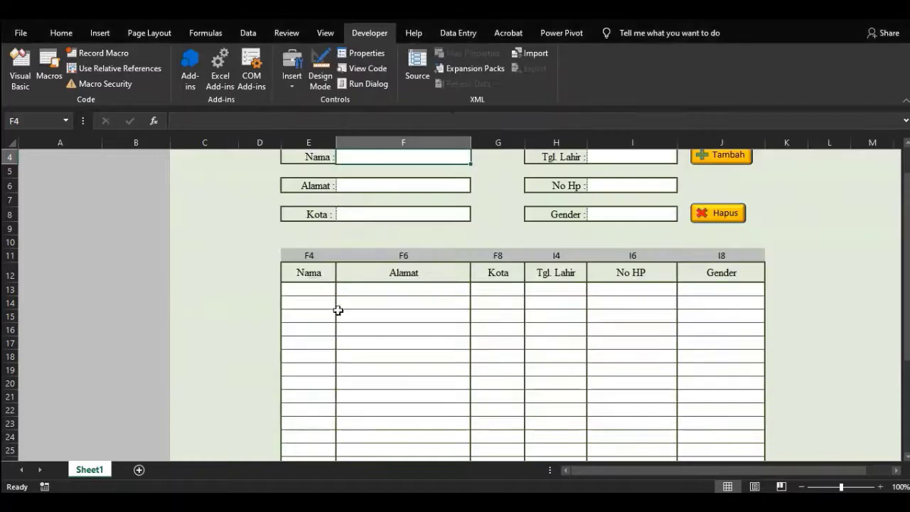
left_click(306, 253)
Examine the loop assignment's inner Cells(11, kolomkontak).Value and outer Range value, tracing them from E11 to the destination cell E13.
key("alt+F11")
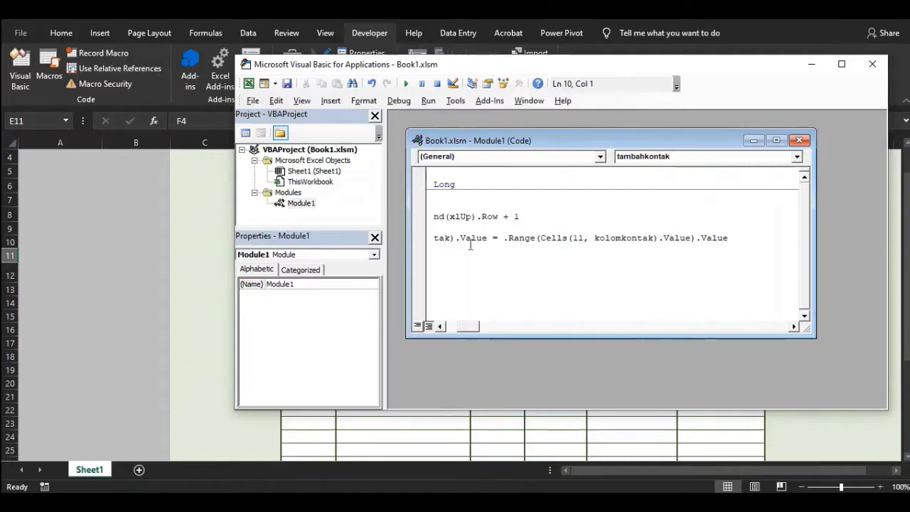
key("alt+F11")
left_click(321, 289)
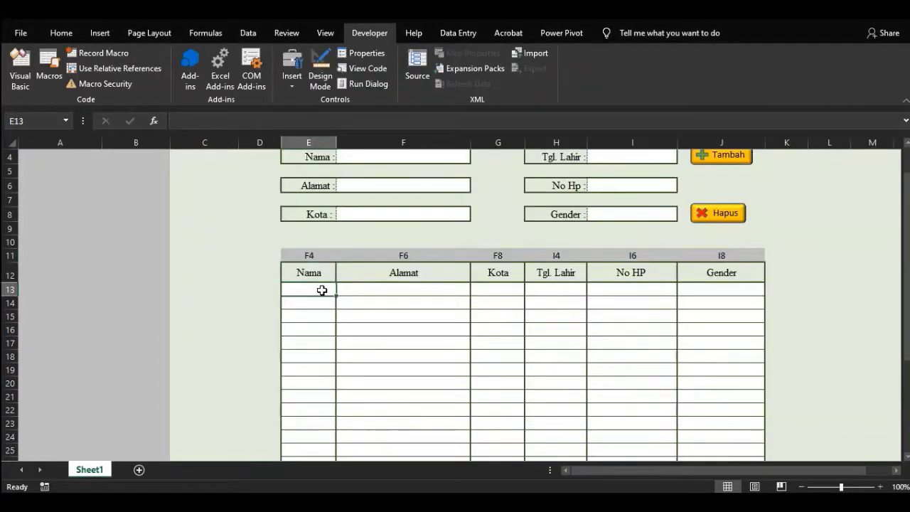
left_click(321, 255)
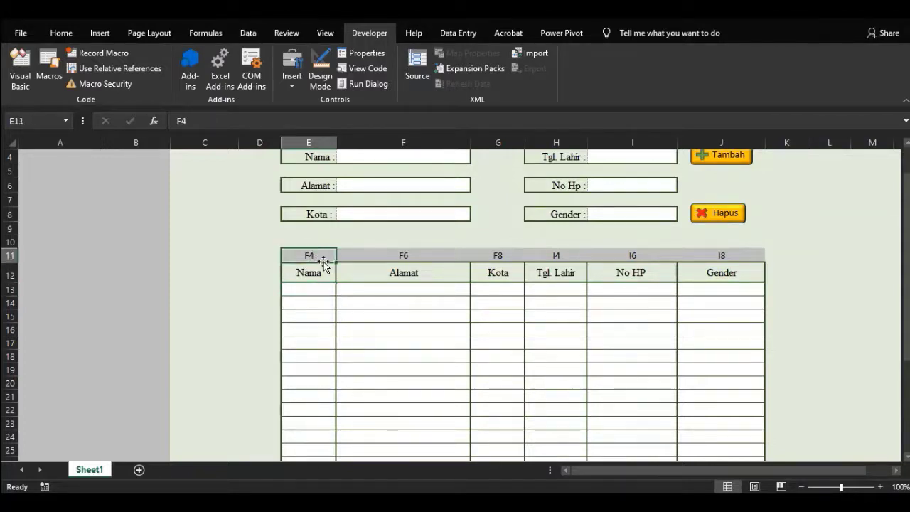
key("alt+F11")
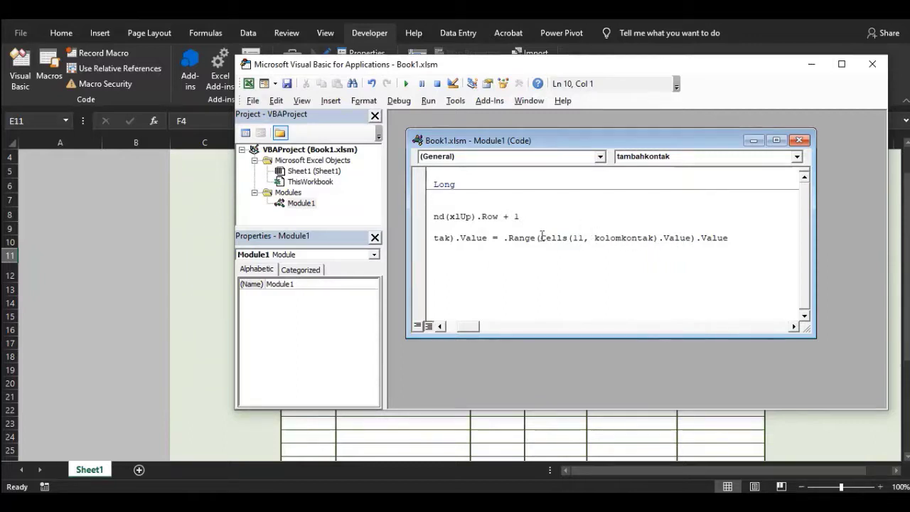
left_click_drag(542, 235, 687, 236)
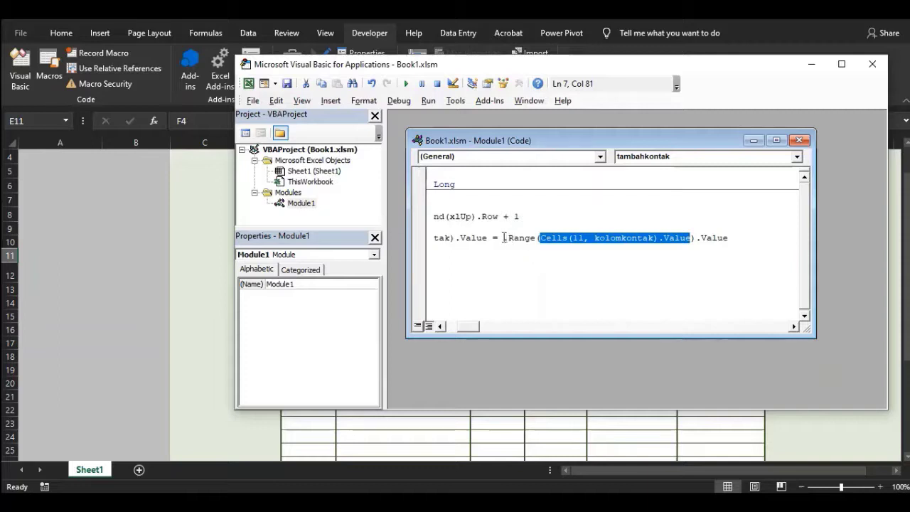
left_click_drag(503, 237, 727, 240)
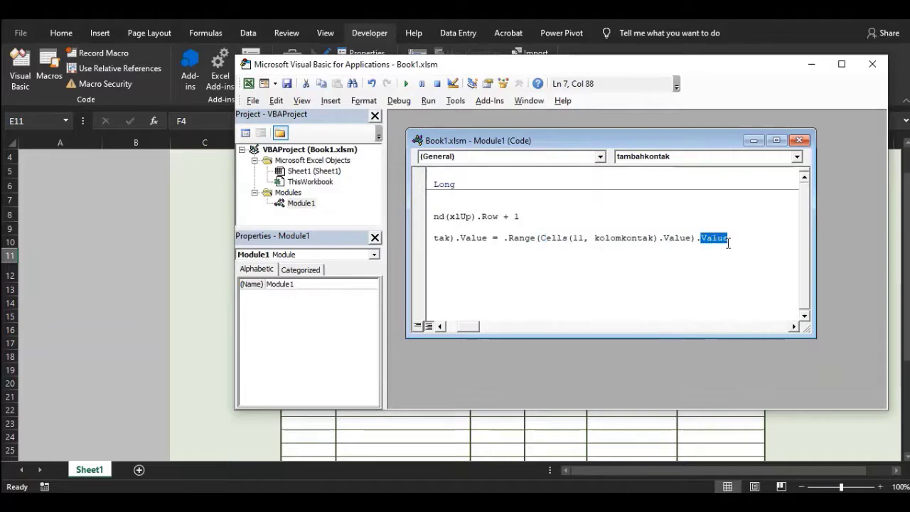
key("alt+F11")
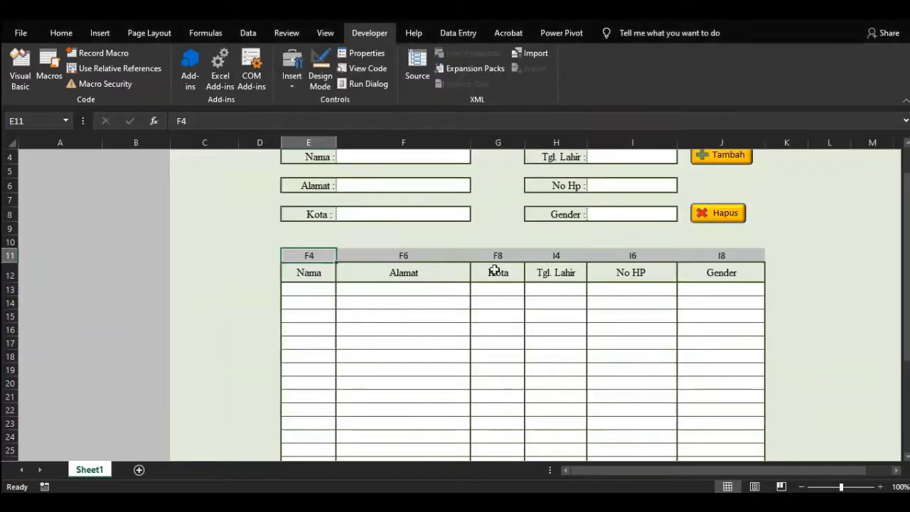
left_click(321, 289)
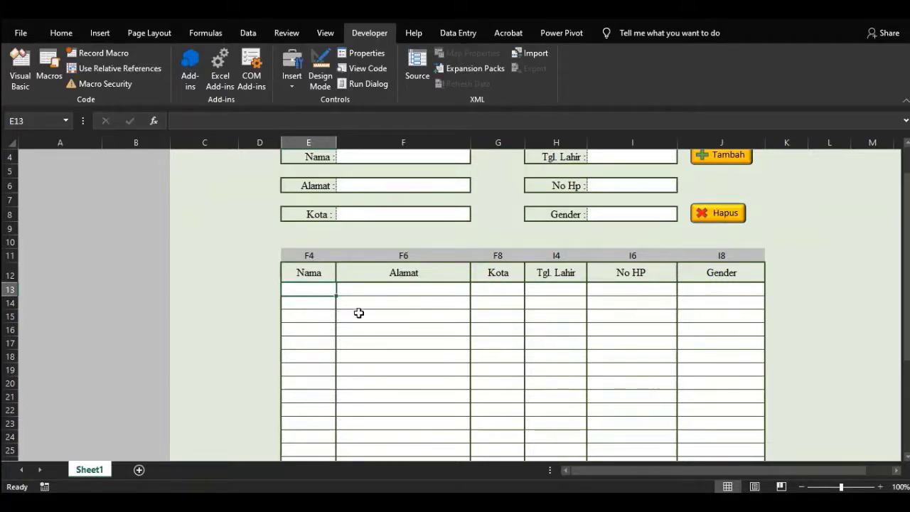
key("alt+F11")
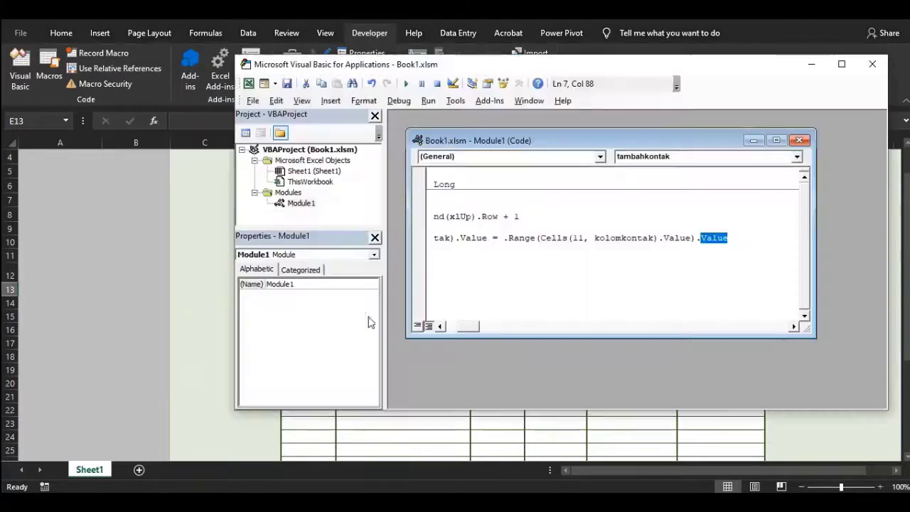
left_click(504, 241)
left_click_drag(465, 326, 454, 327)
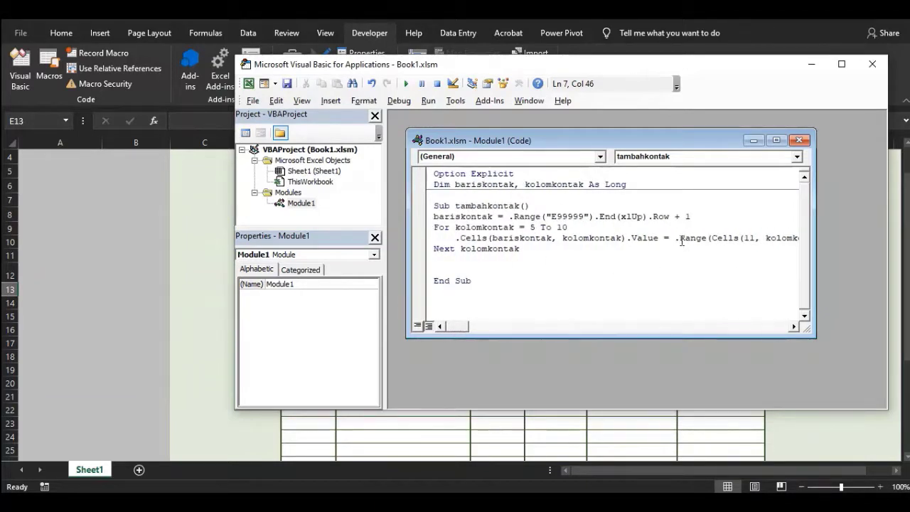
type("sheet1")
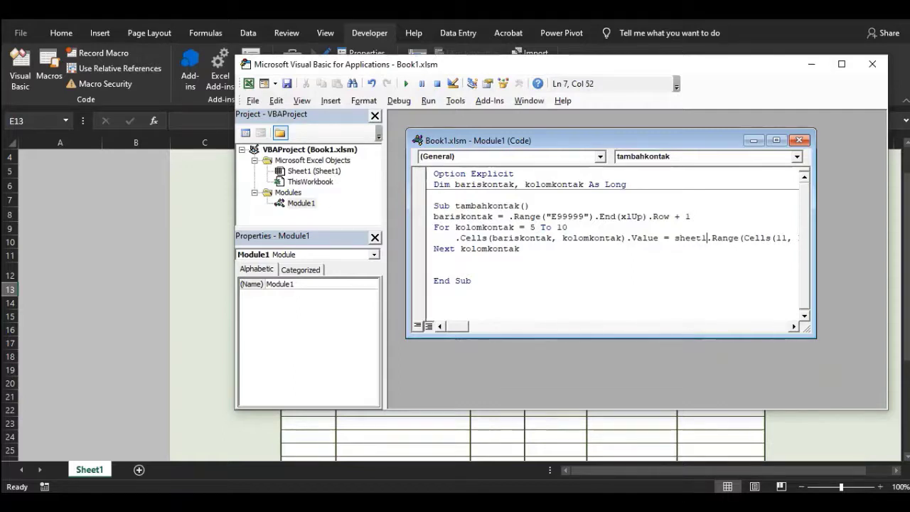
key("BackSpace")
key("BackSpace")
key("BackSpace")
key("BackSpace")
key("BackSpace")
key("BackSpace")
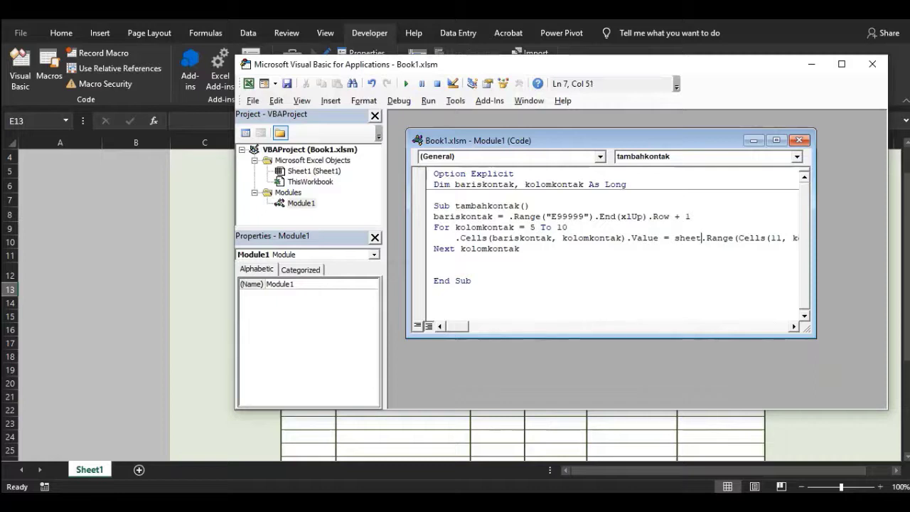
Wrap the body of tambahkontak in a With Sheet1 block, closing it with End With just above End Sub.
left_click(549, 204)
key("Return")
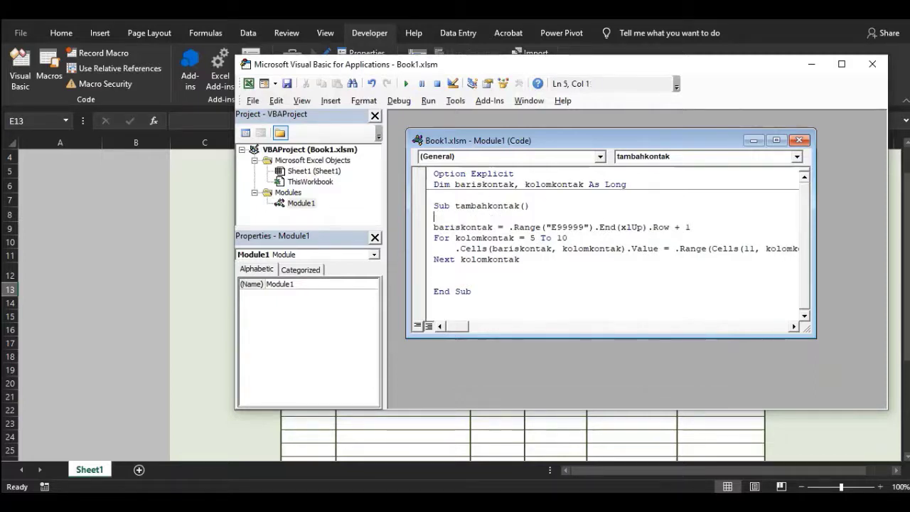
type("with sheet1")
key("Down")
key("Down")
key("Down")
key("Down")
key("Down")
key("Down")
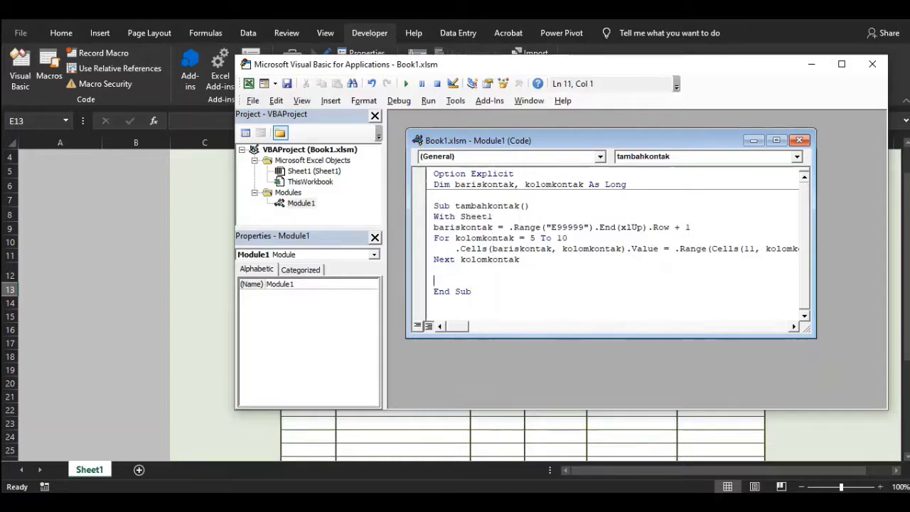
type("End wit")
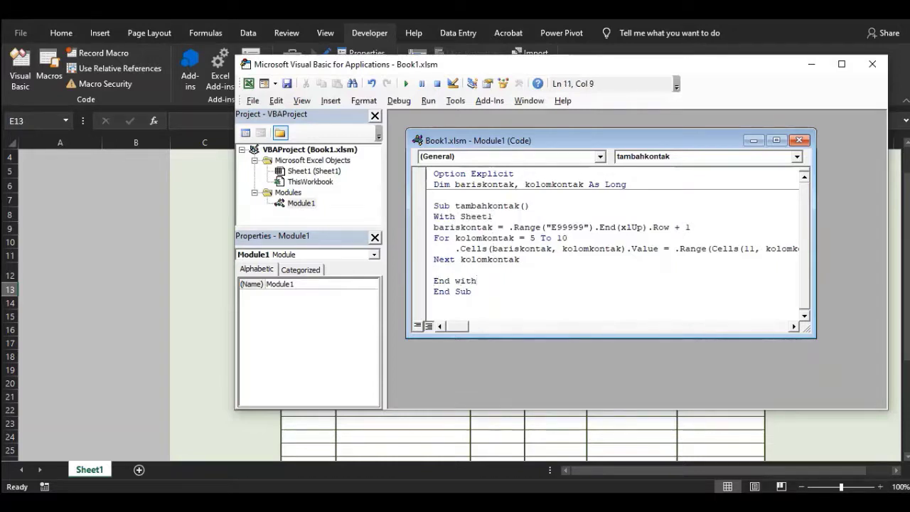
type("h")
key("Down")
key("Down")
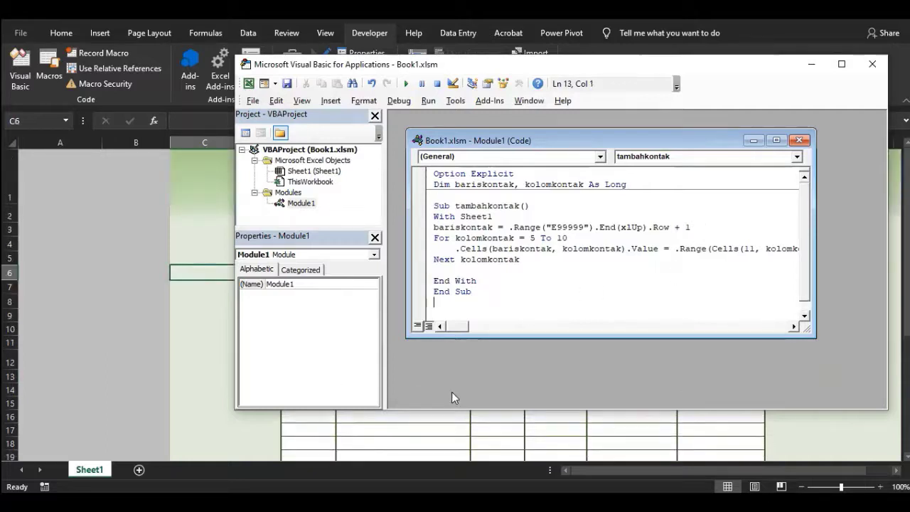
Below tambahkontak, start a Sub hapus() containing a With Sheet1 line and the beginning of an indented .Range( statement.
key("Return")
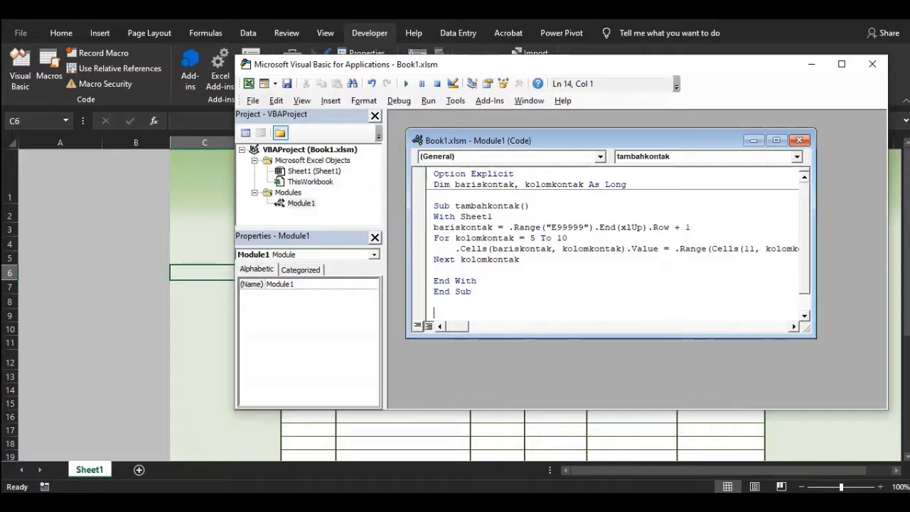
type("sub hapus()")
key("Return")
type("wit")
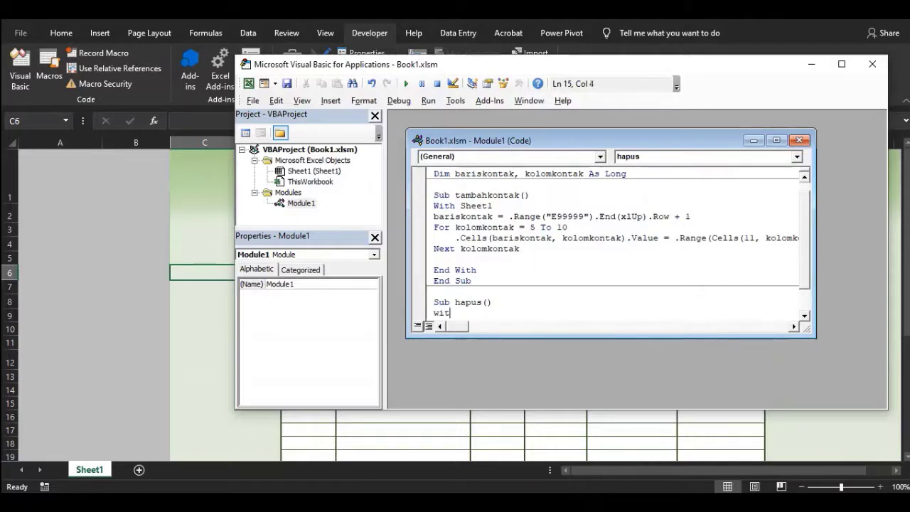
type("h sheet1")
key("Return")
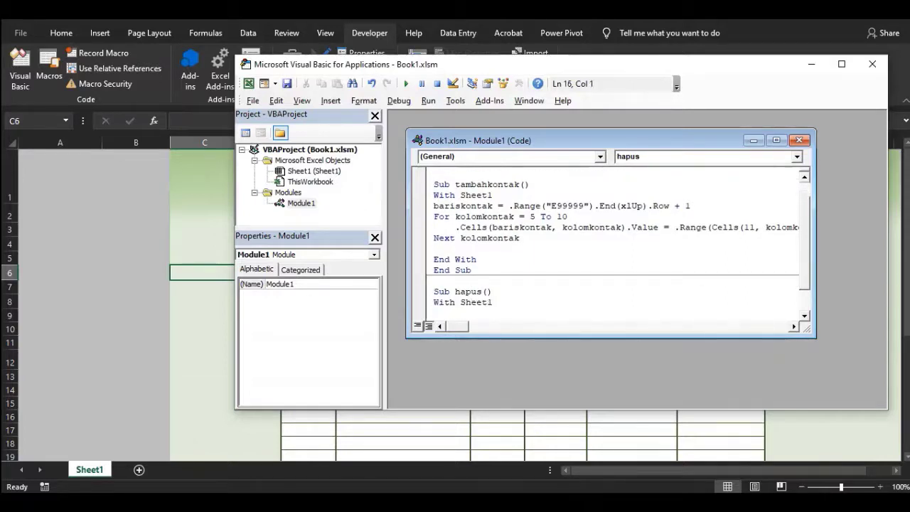
key("Return")
key("Tab")
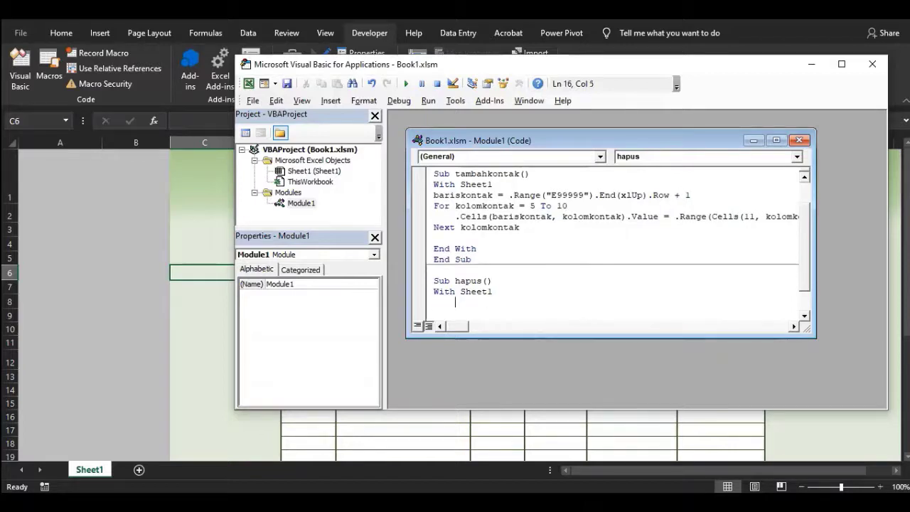
type(".range")
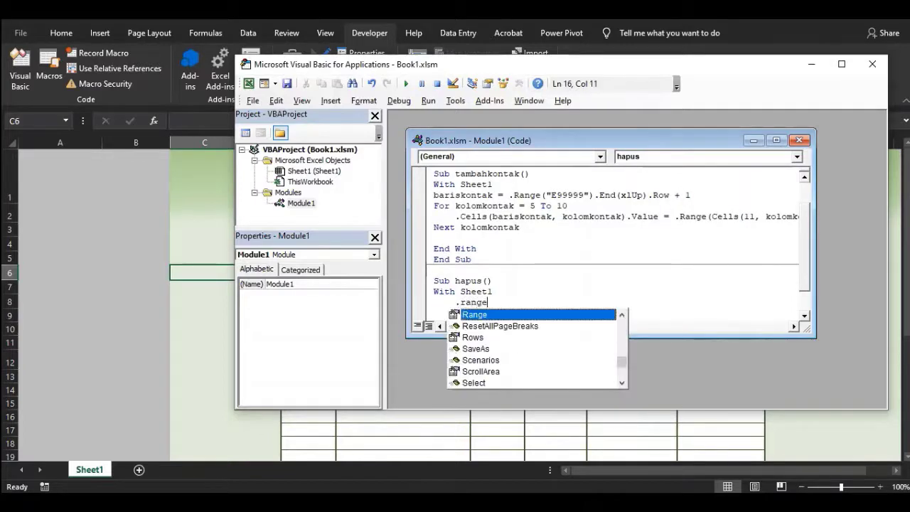
type("(")
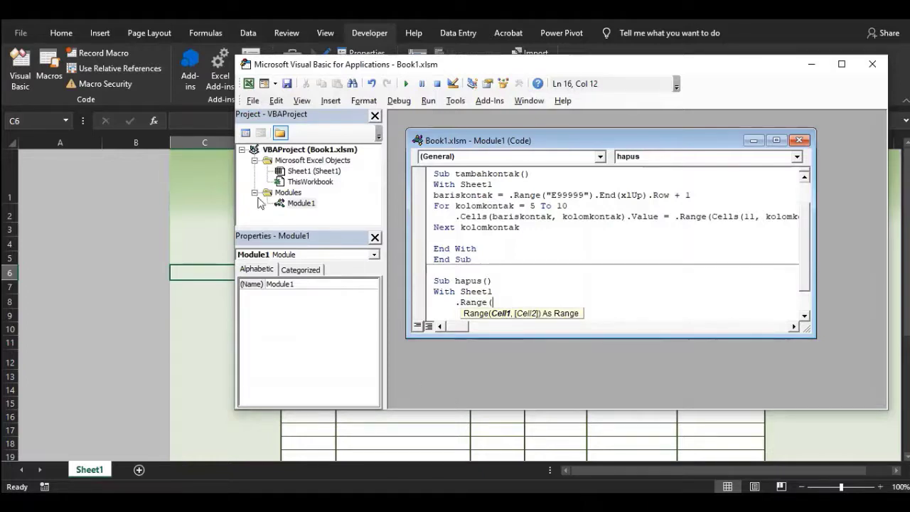
Check the addresses of the form's input cells on Sheet1, going through F4, F6, F8, I4, I6 and I8.
left_click(209, 189)
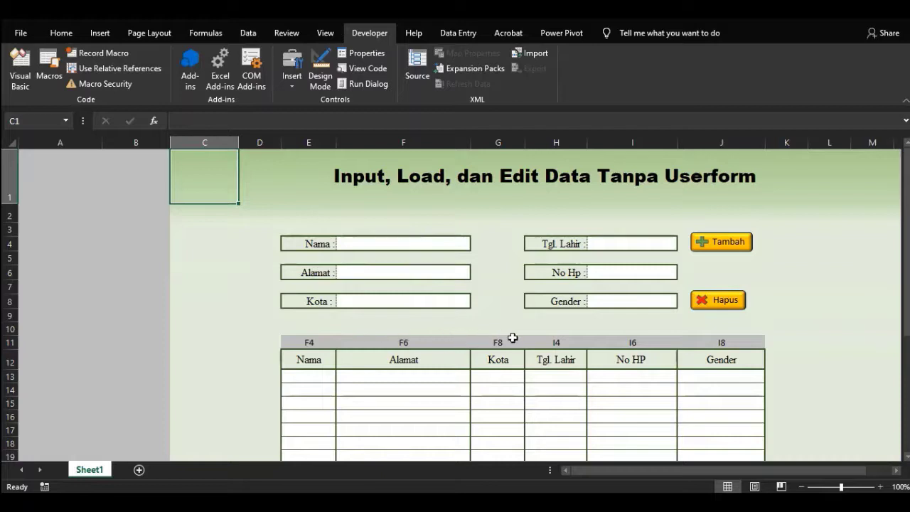
left_click(403, 243)
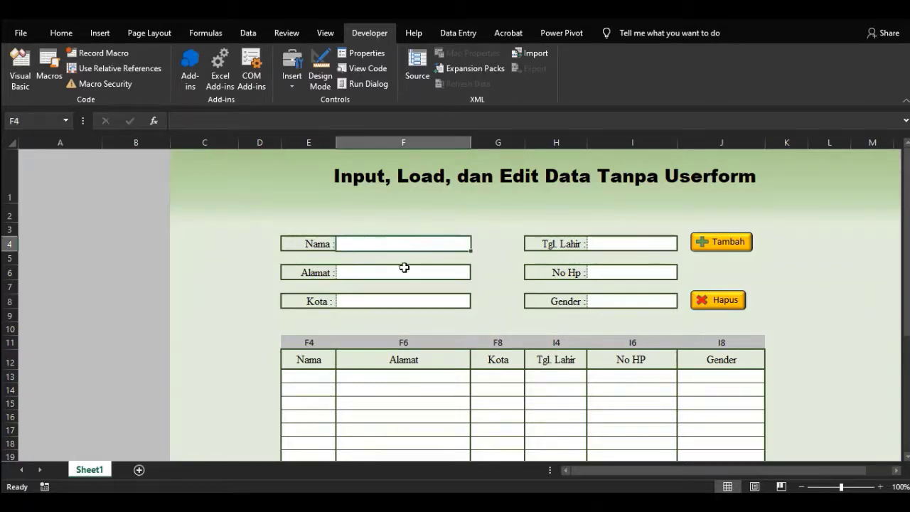
left_click(405, 272)
left_click(406, 302)
left_click(611, 245)
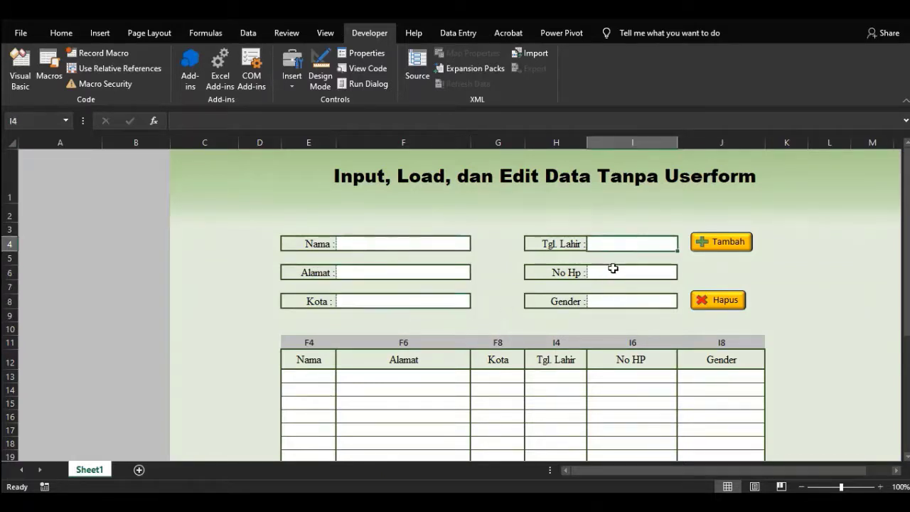
left_click(611, 272)
left_click(611, 302)
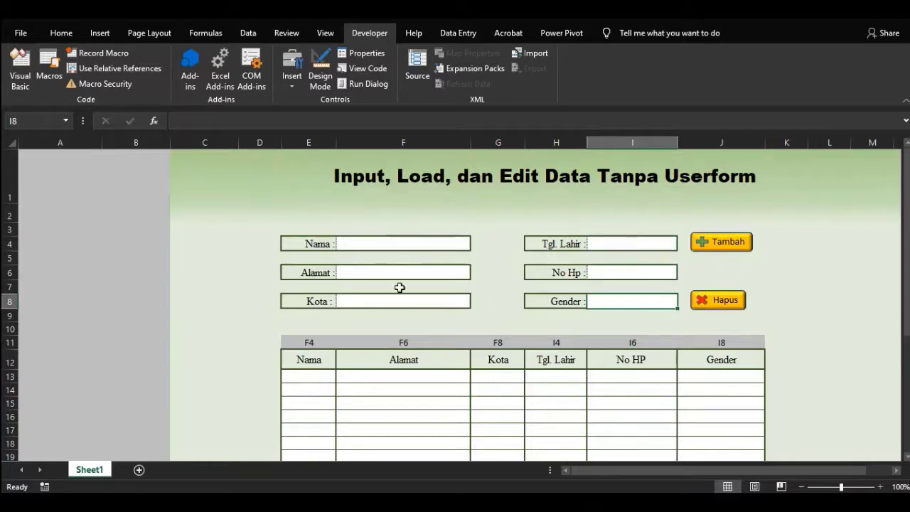
Complete the hapus macro's Range statement so it applies ClearContents to cells F4, F6, F8, I4, I6 and I8.
key("alt+F11")
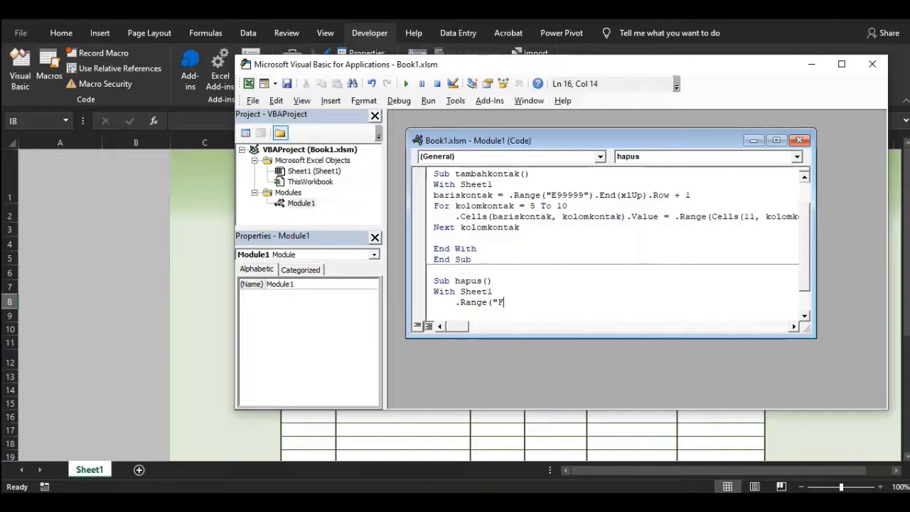
type("4,F6,F")
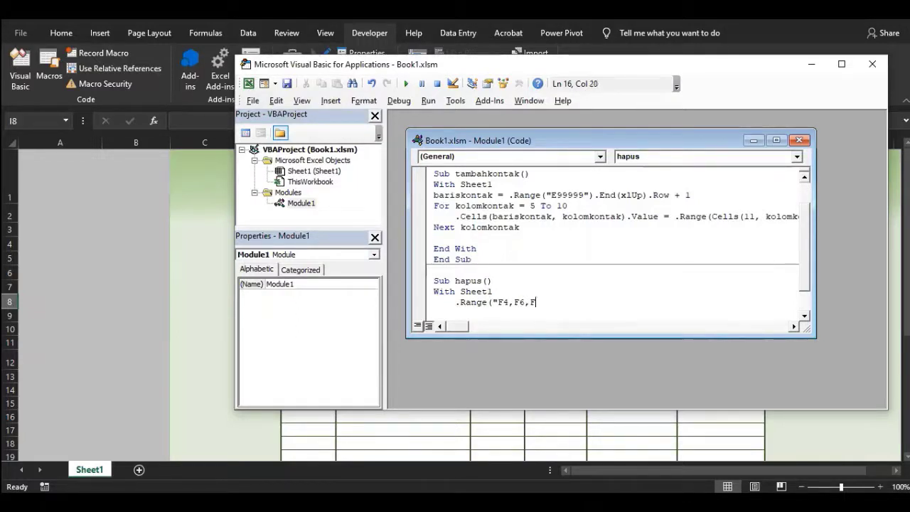
type("8,I4,I6,*")
key("BackSpace")
type("I8\"")
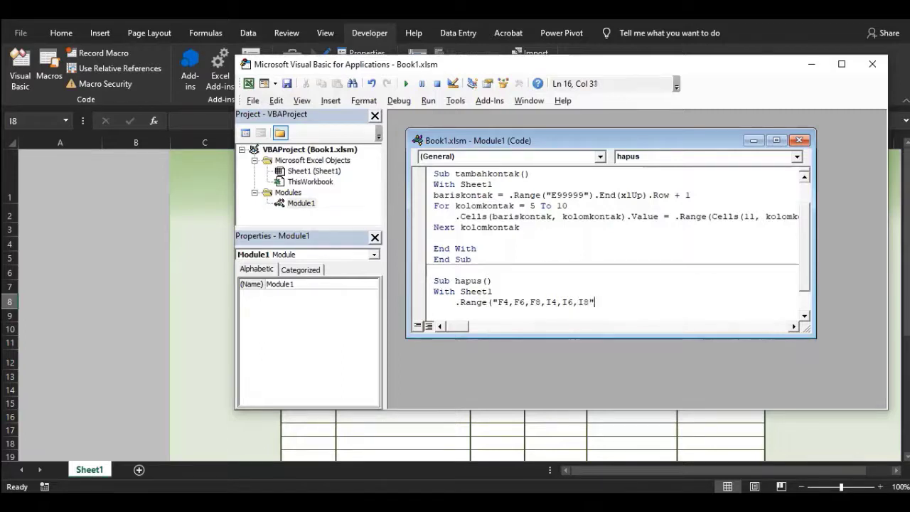
type(").clearc")
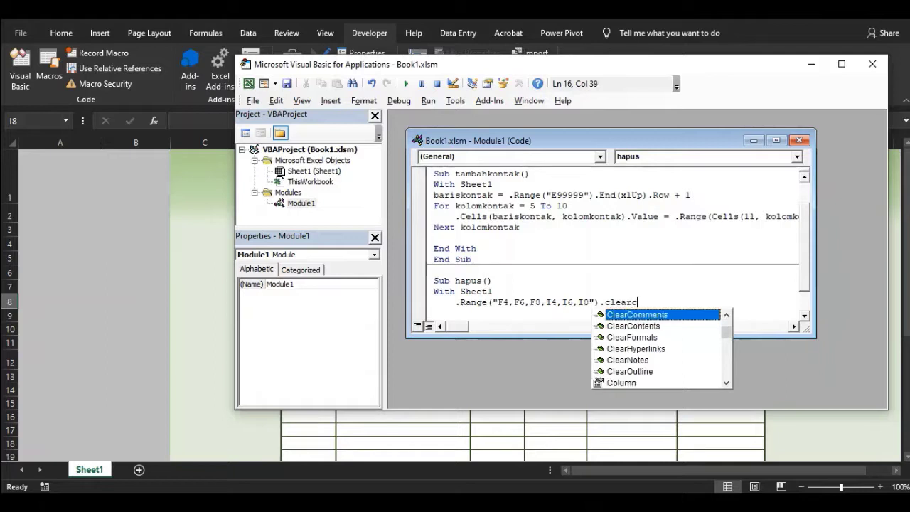
type("on")
key("Tab")
key("Return")
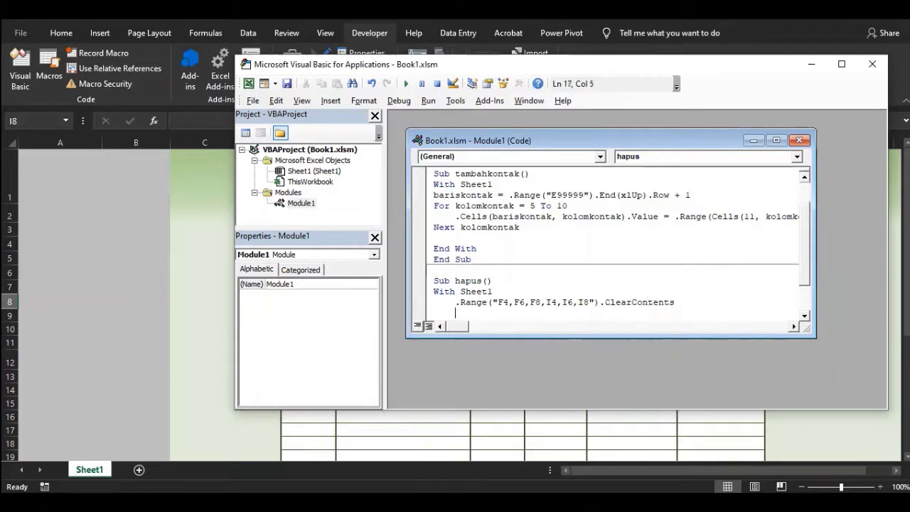
Close the With Sheet1 block in hapus with End With directly above End Sub.
key("Return")
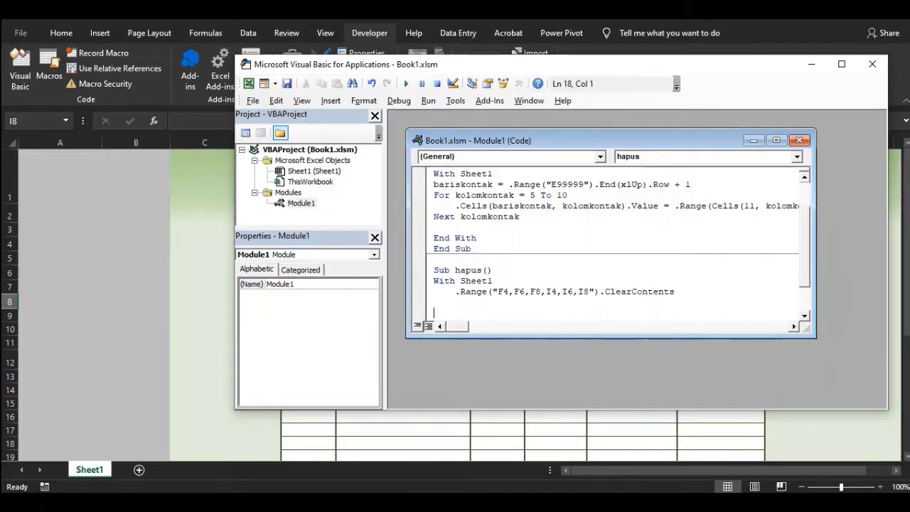
type("End with")
key("Down")
key("Down")
key("Delete")
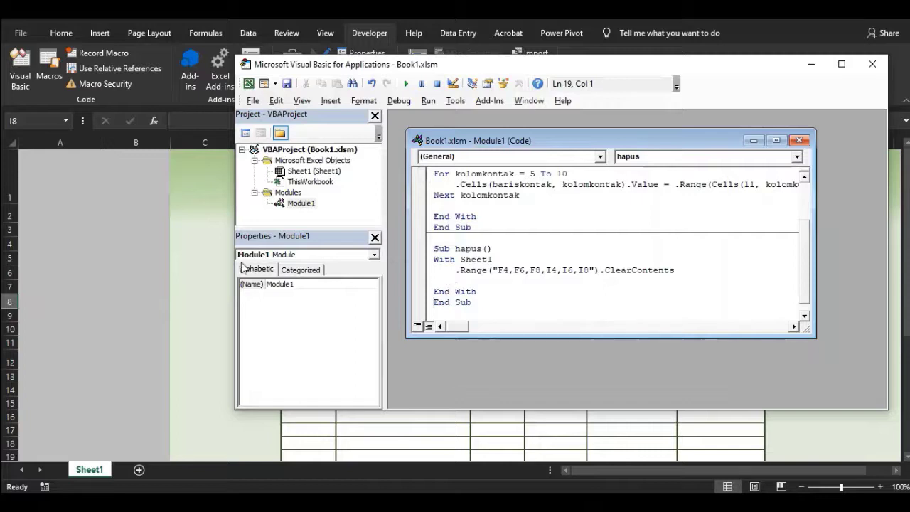
Back on Sheet1, assign the tambahkontak macro to the Tambah shape.
left_click(206, 275)
left_click(731, 242)
right_click(731, 242)
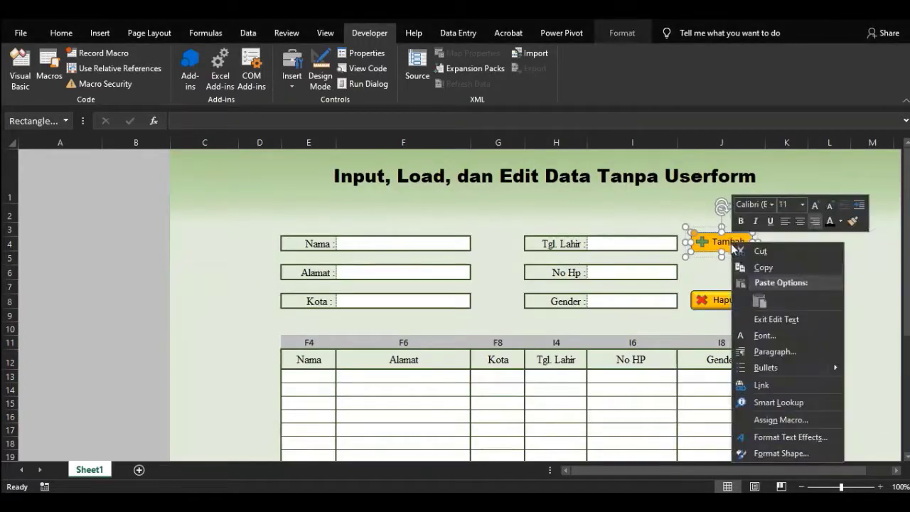
left_click(788, 417)
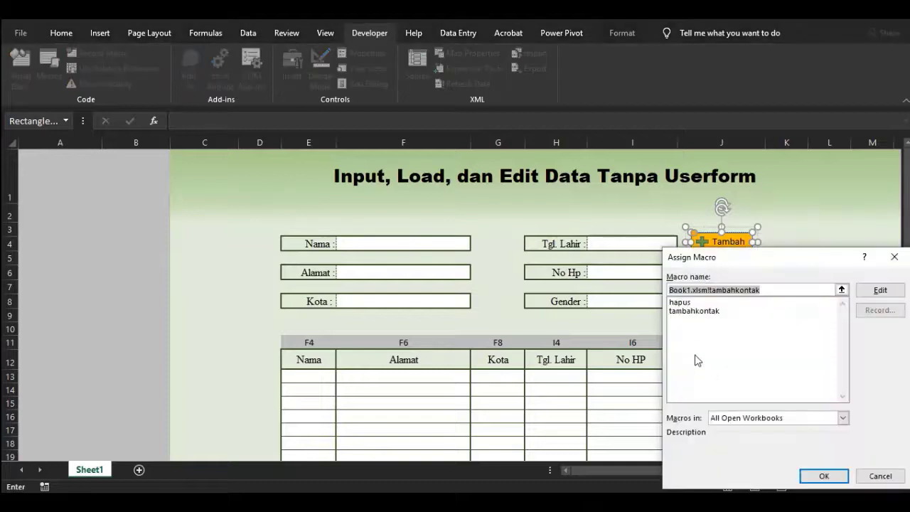
left_click(700, 310)
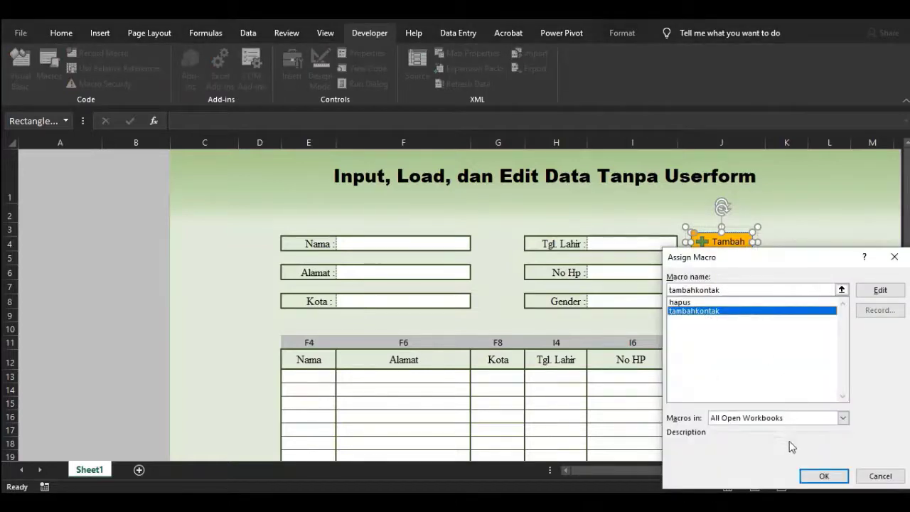
left_click(823, 476)
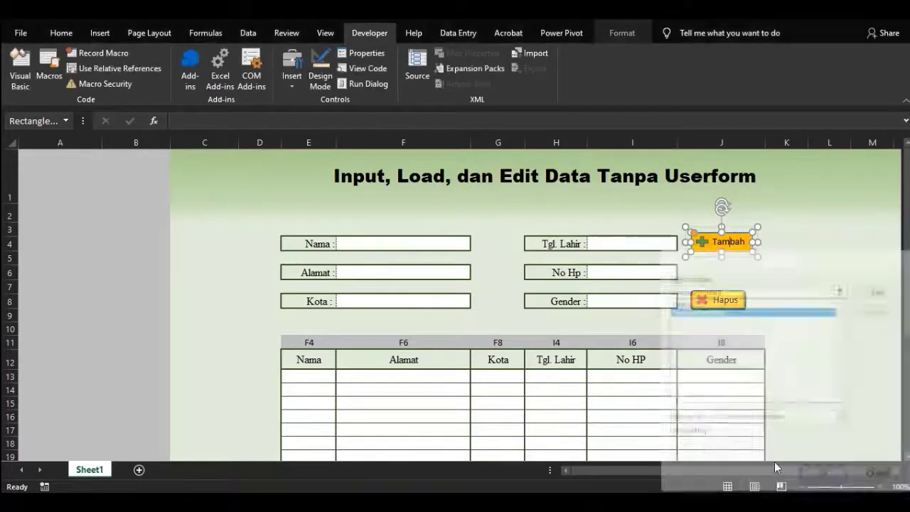
Assign the hapus macro to the Hapus shape and deselect the shape.
right_click(739, 301)
left_click(784, 260)
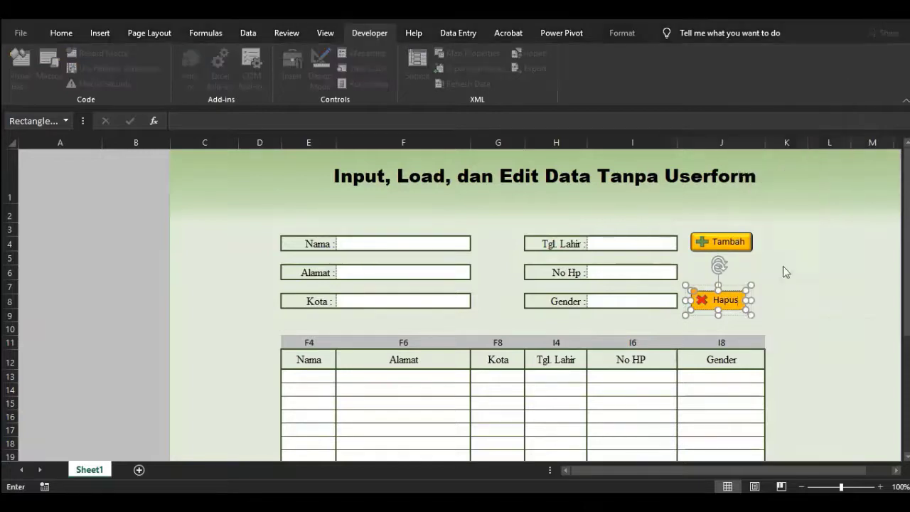
left_click(678, 185)
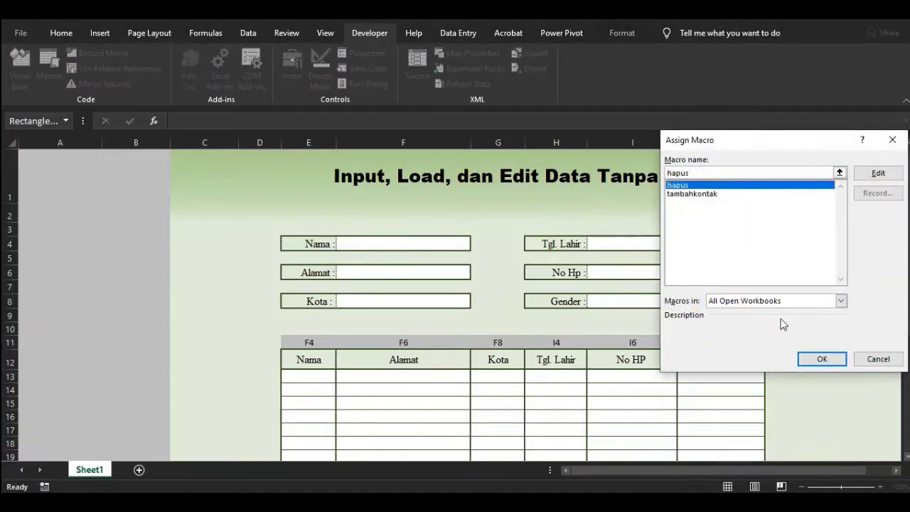
left_click(823, 359)
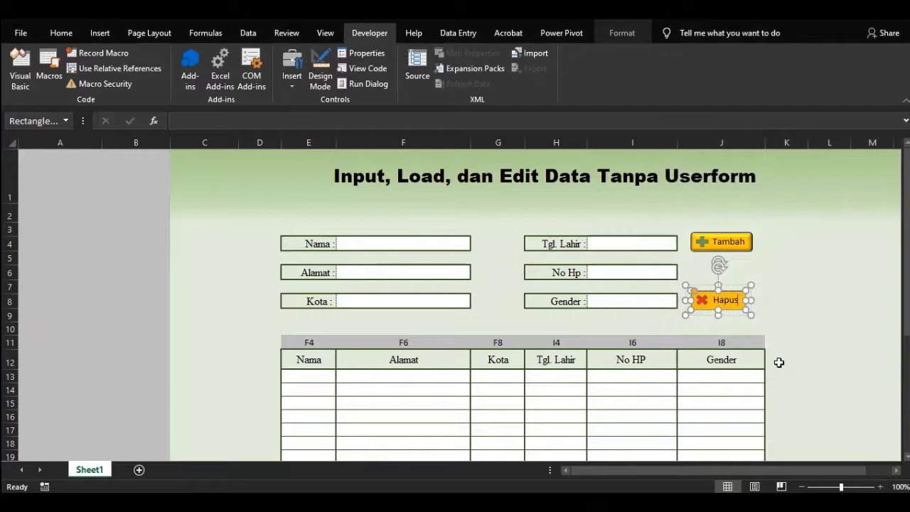
left_click(811, 302)
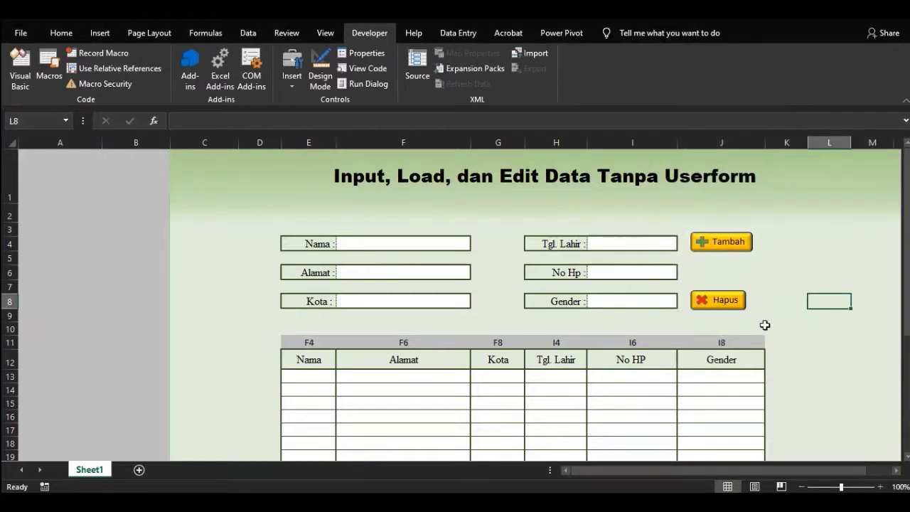
Fill in the first contact's name and street address in Nama and Alamat, and enter Jakarta as Kota.
left_click(387, 246)
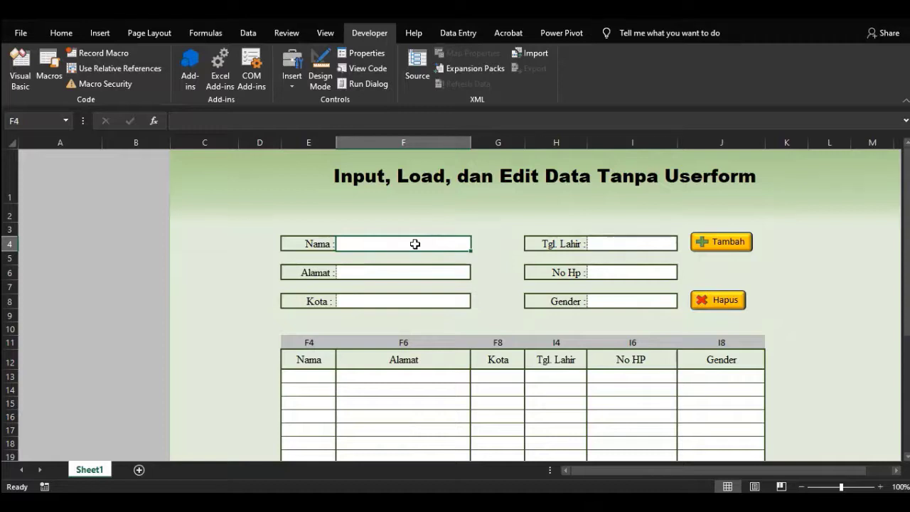
type("Je")
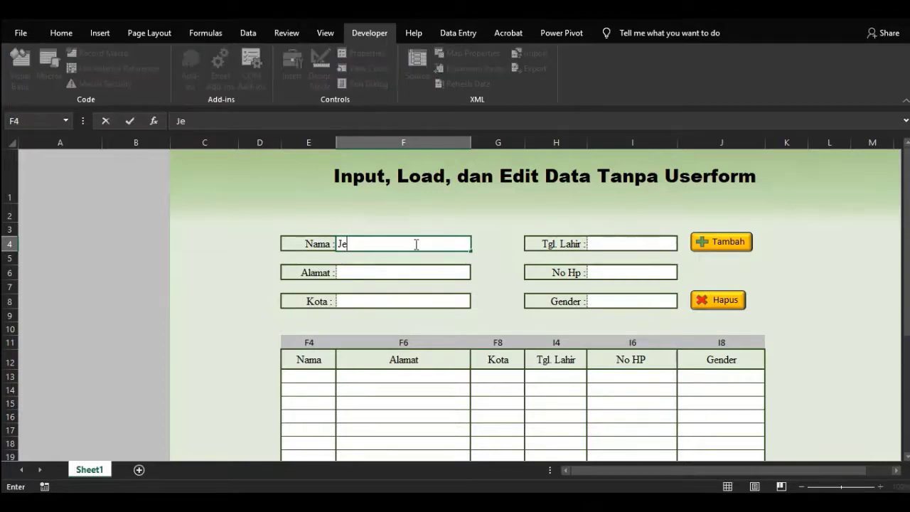
type("nni")
key("Return")
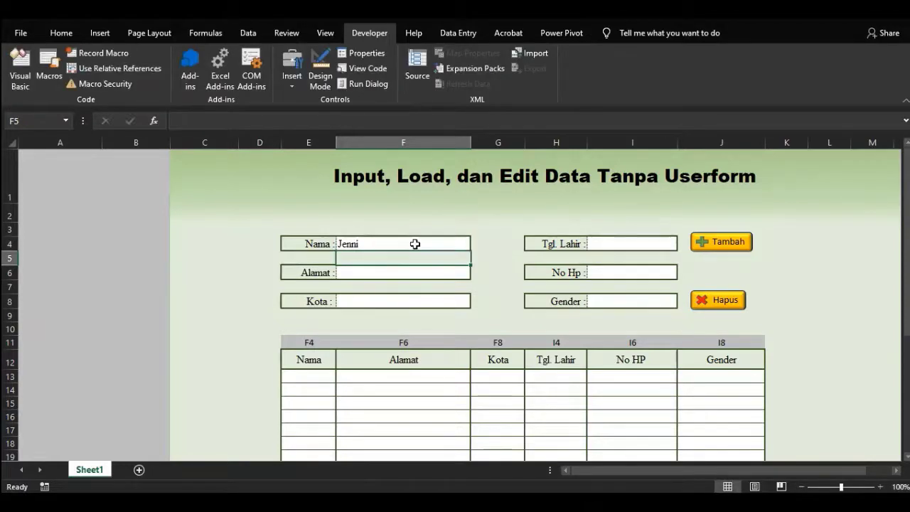
key("Return")
type("Jl Sudi")
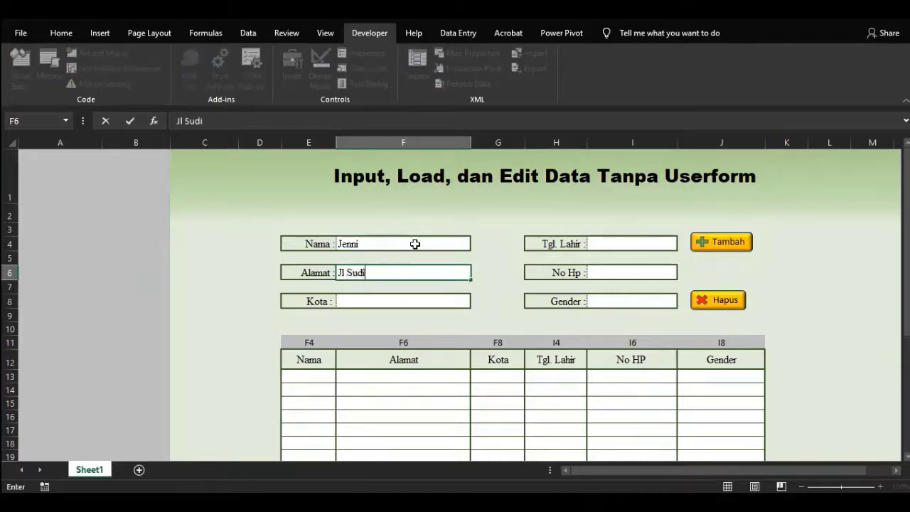
type("rman no 30")
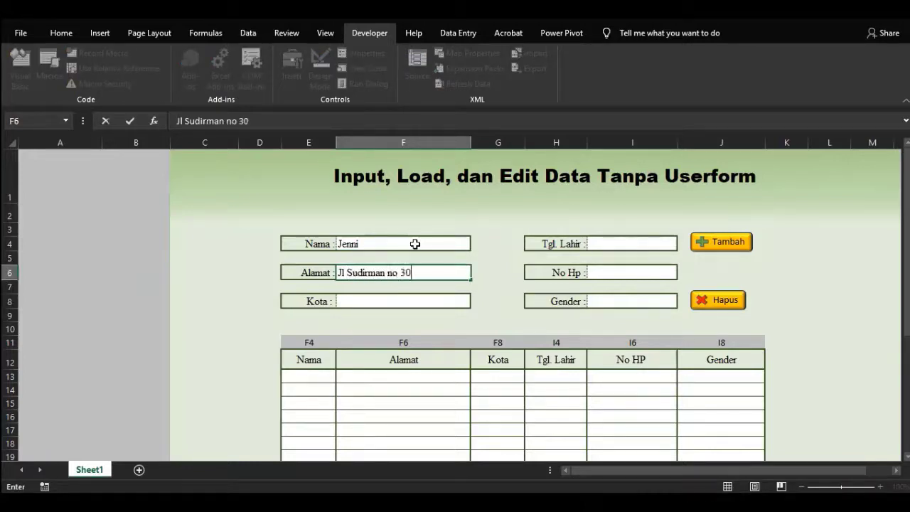
key("Return")
key("Return")
type("Jakarta")
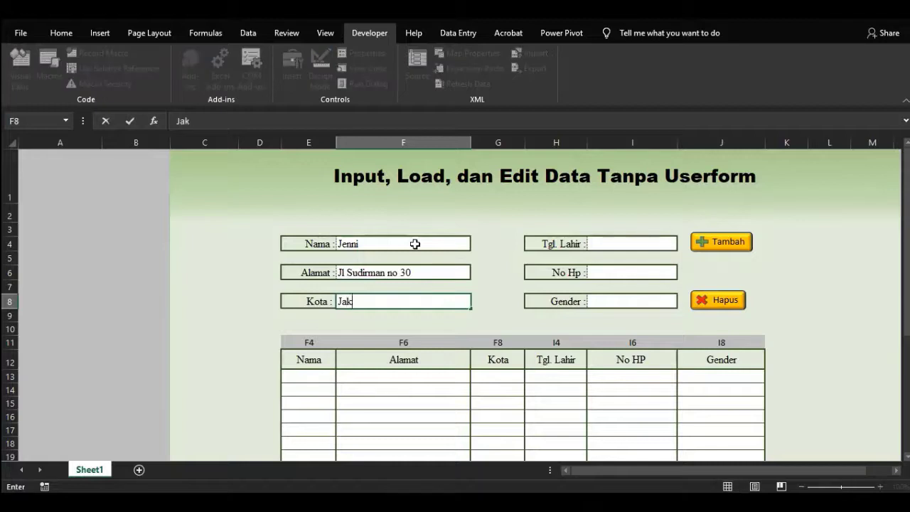
Enter the contact's birth date and phone number, the latter stored as text, and set Gender to Wanita.
left_click(595, 244)
type("01")
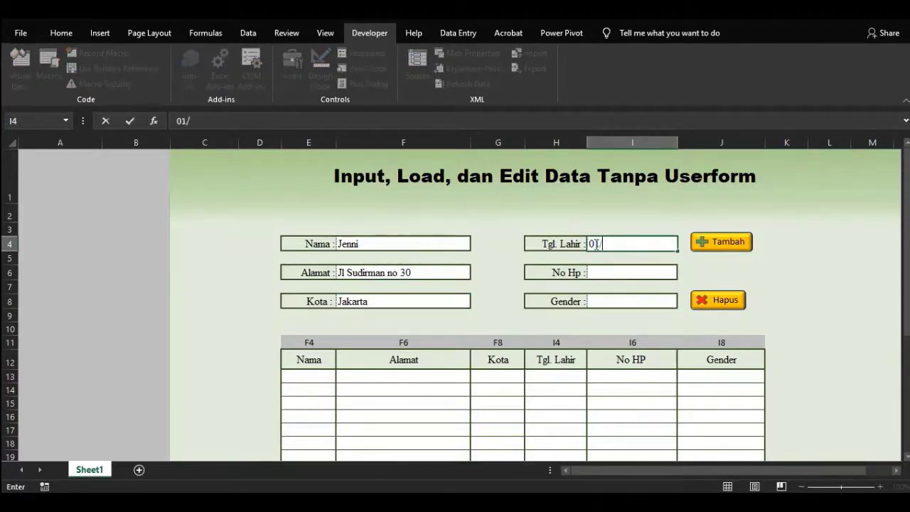
type("/01/20")
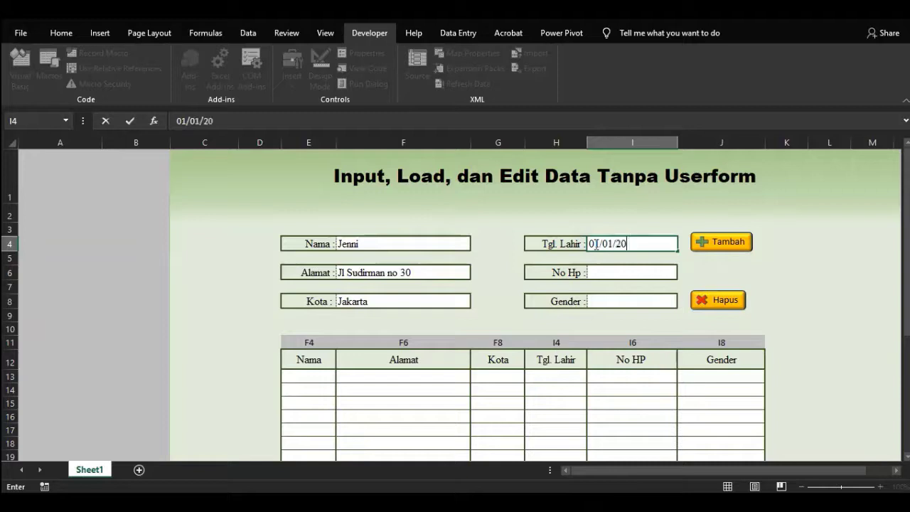
type("20")
key("Return")
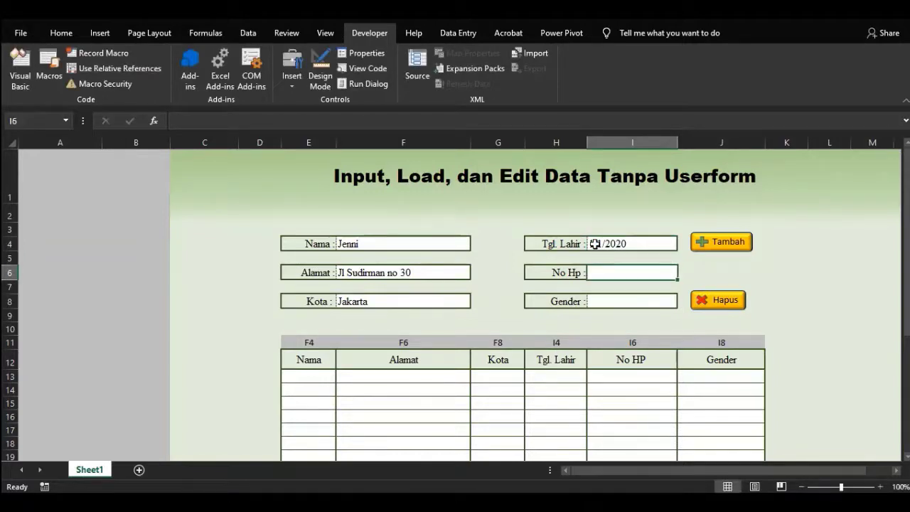
type("'0811")
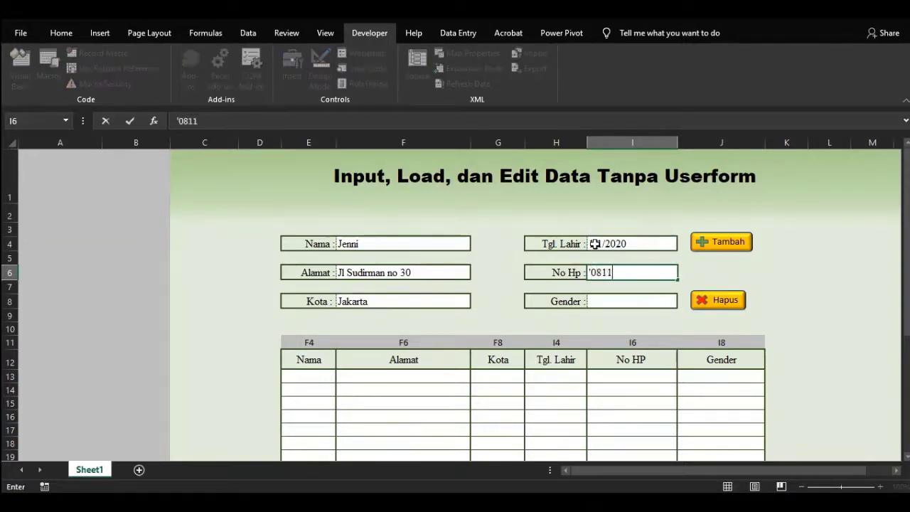
type("111112")
key("Return")
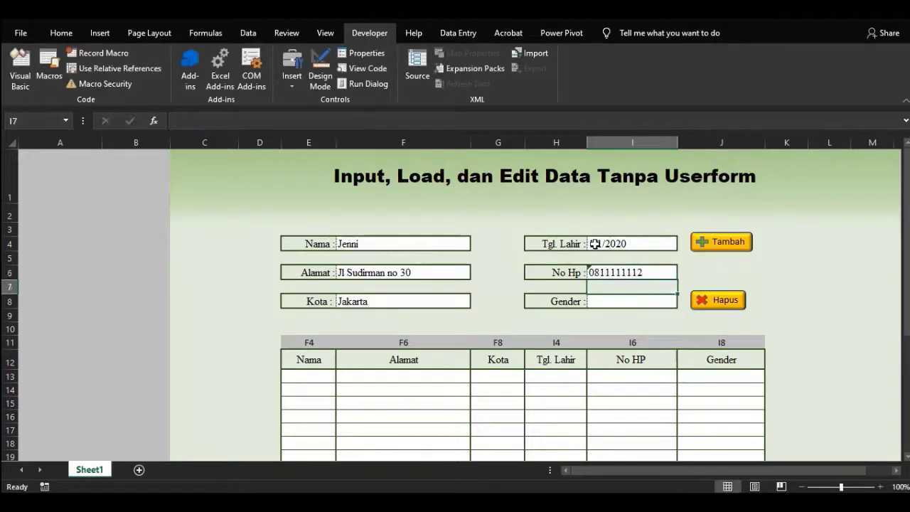
type("Wanita")
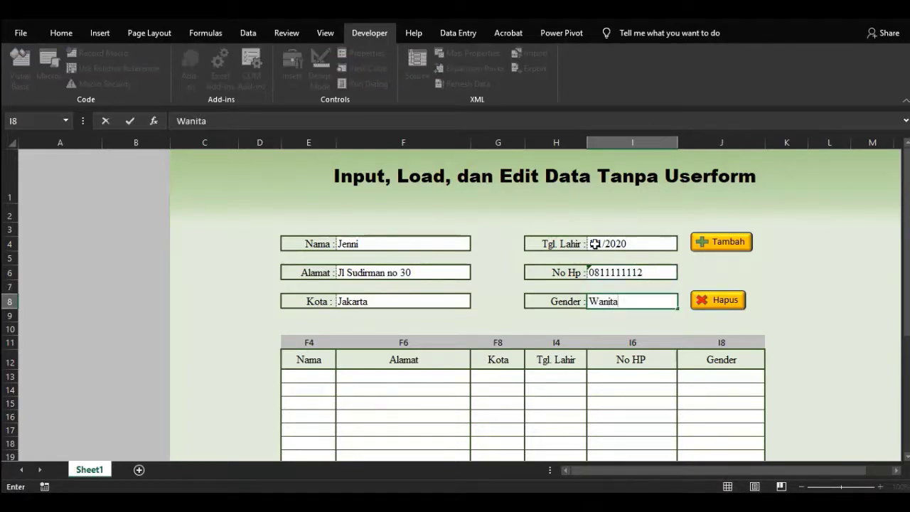
Add the completed contact to the table with Tambah, and empty the form's input cells with Hapus.
left_click(730, 242)
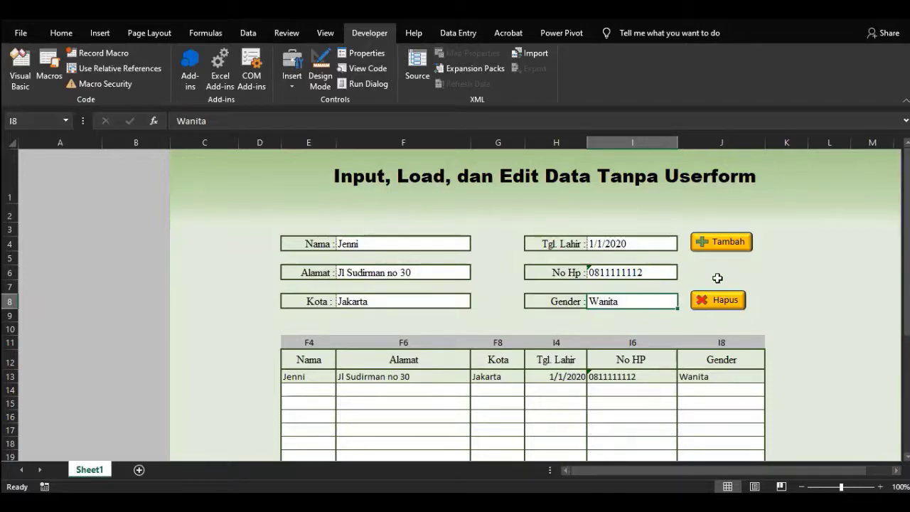
left_click(732, 305)
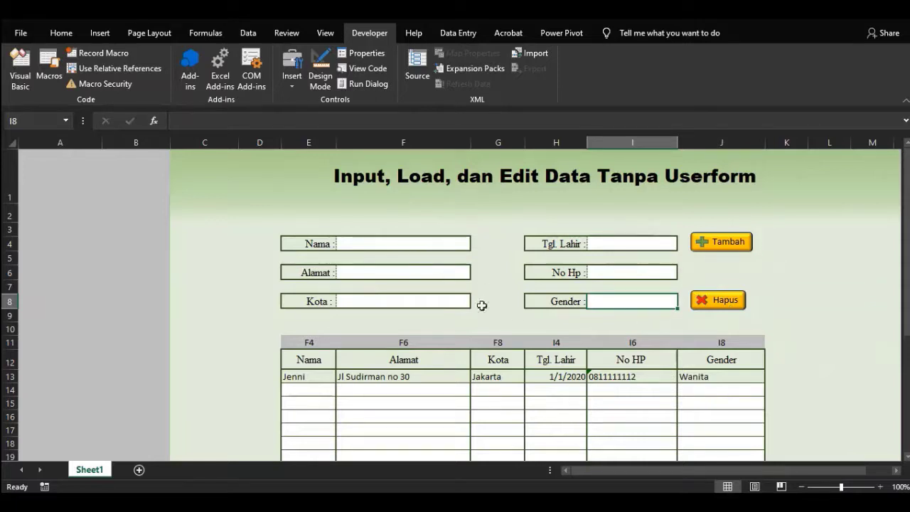
Fill in the second contact's name and street address in Nama and Alamat, and enter Jakarta as Kota.
left_click(381, 245)
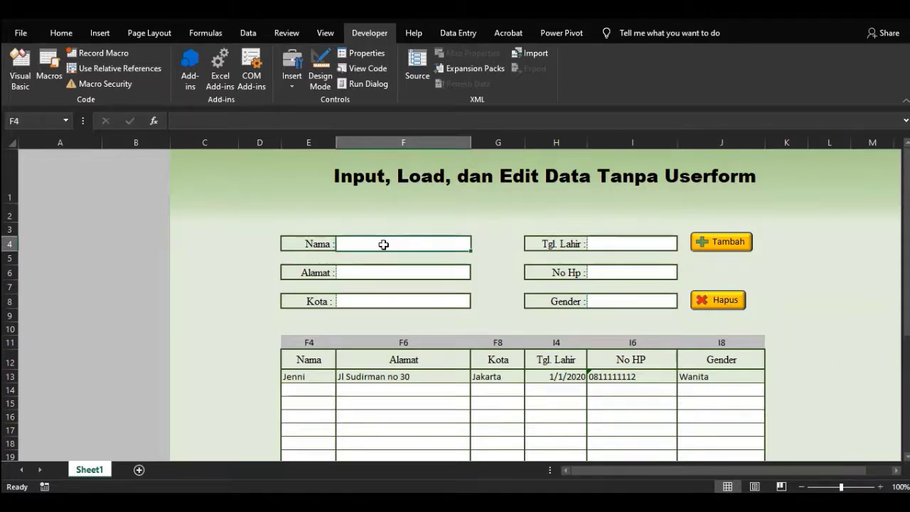
type("Kai")
key("Return")
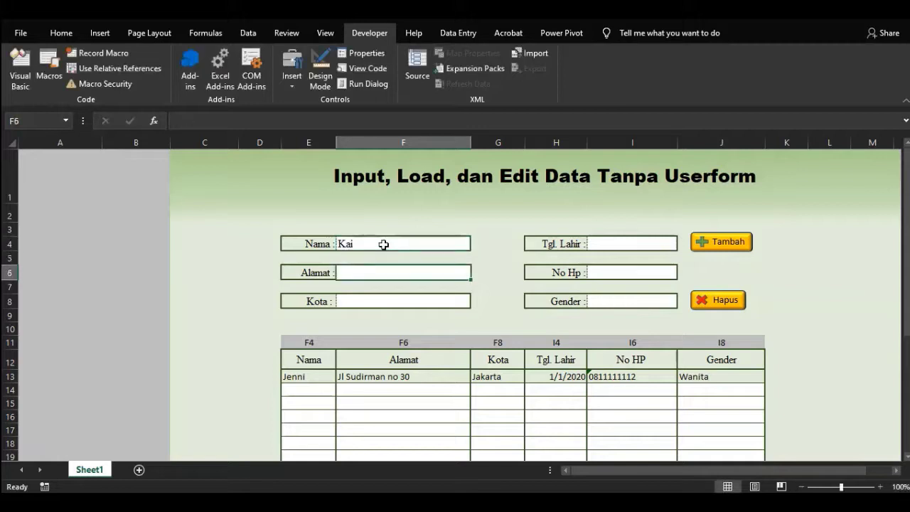
type("Jl")
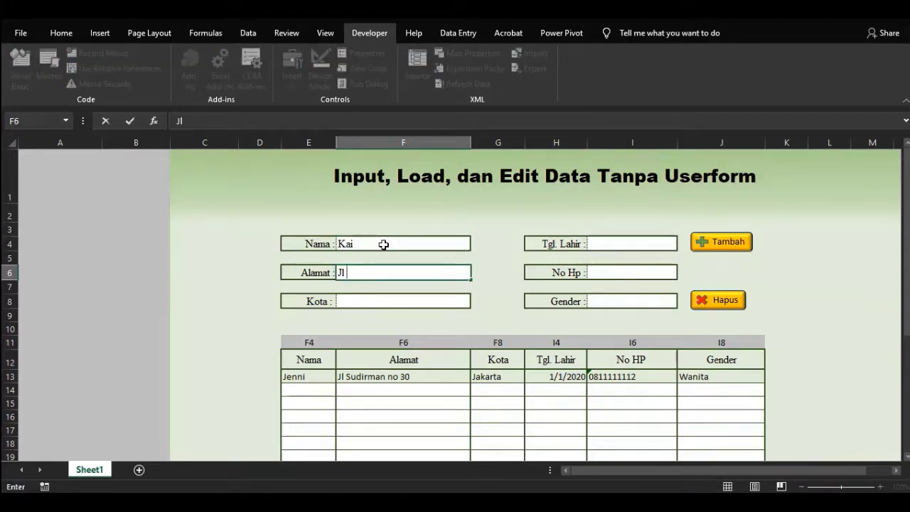
type("; Bek Murad ")
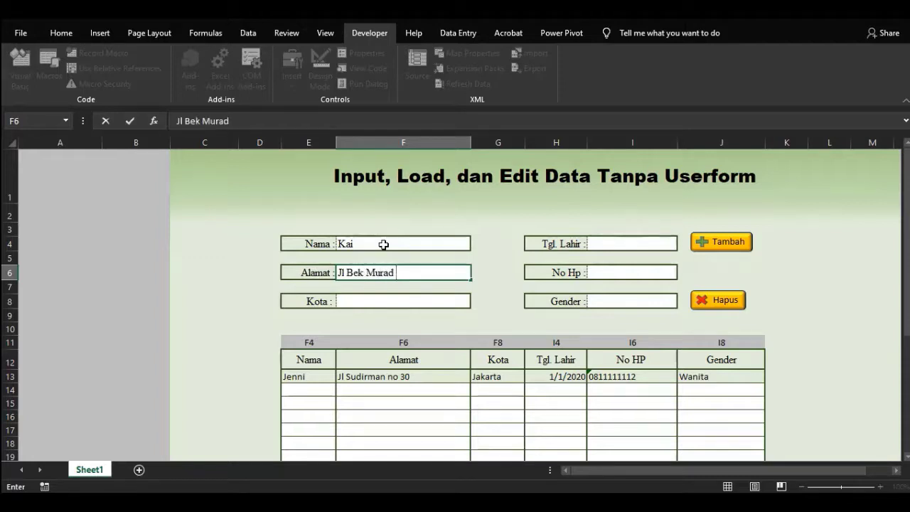
type("no 42")
key("Return")
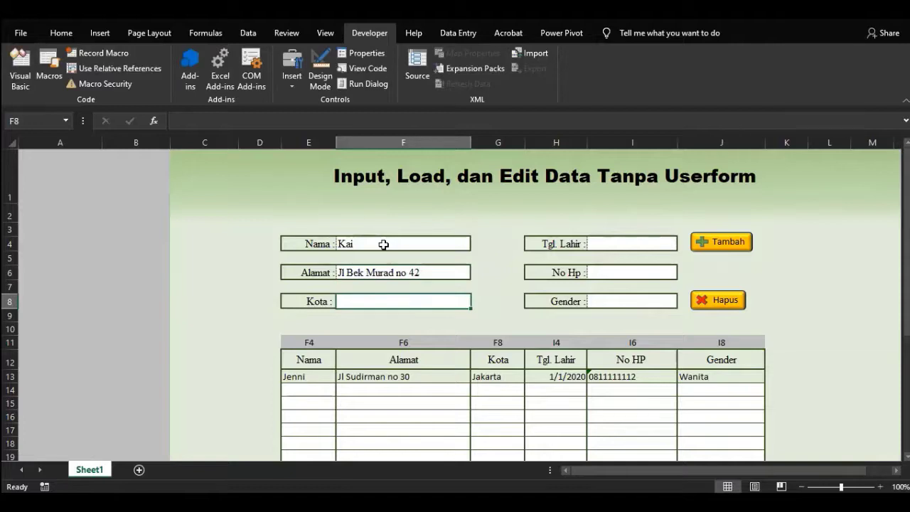
type("Jakar")
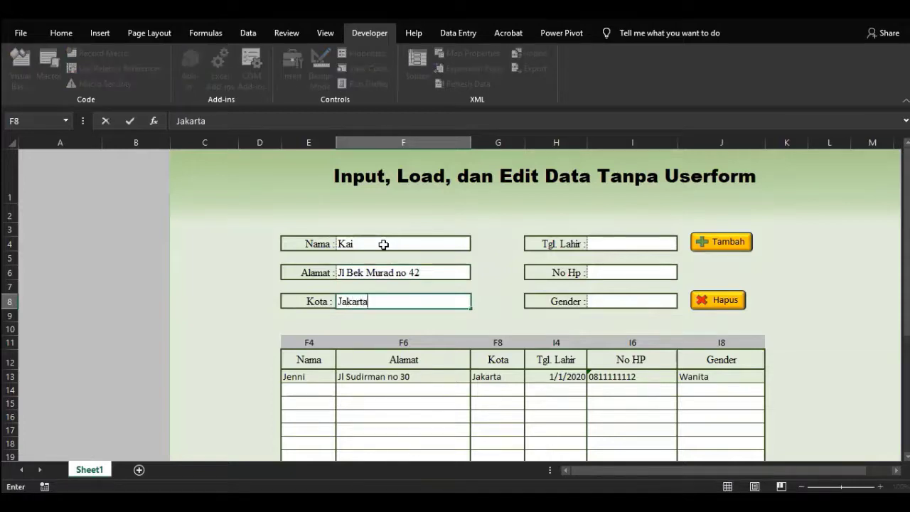
type("ta")
Enter the second contact's birth date, phone number as text and Gender Pria, and add the record to the table with Tambah.
left_click(646, 244)
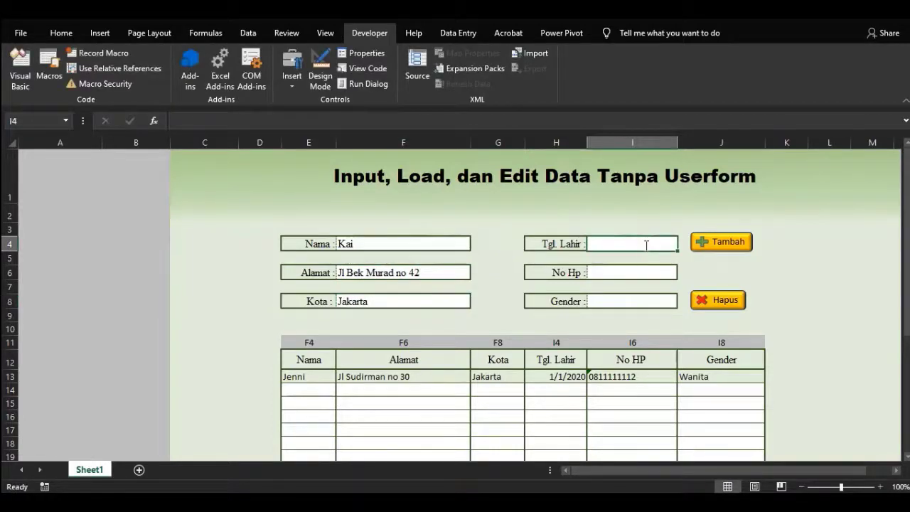
type("01/02/")
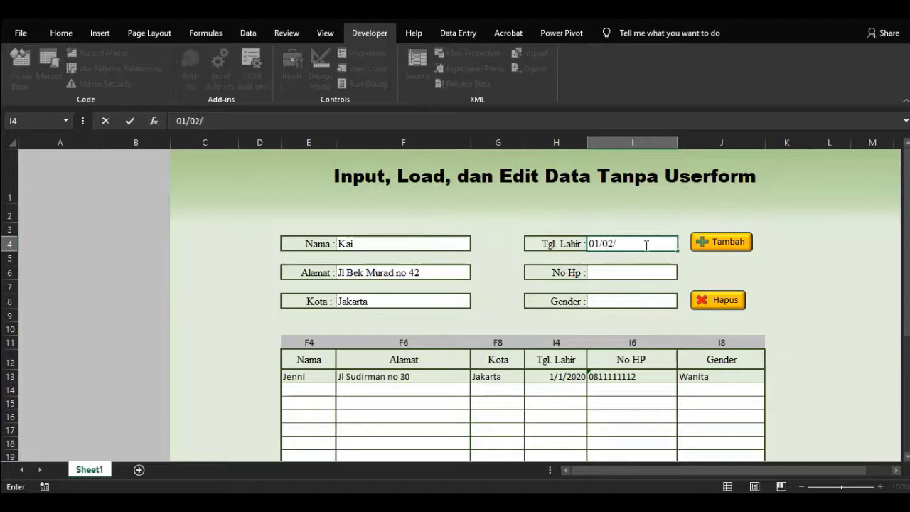
type("2020")
key("Return")
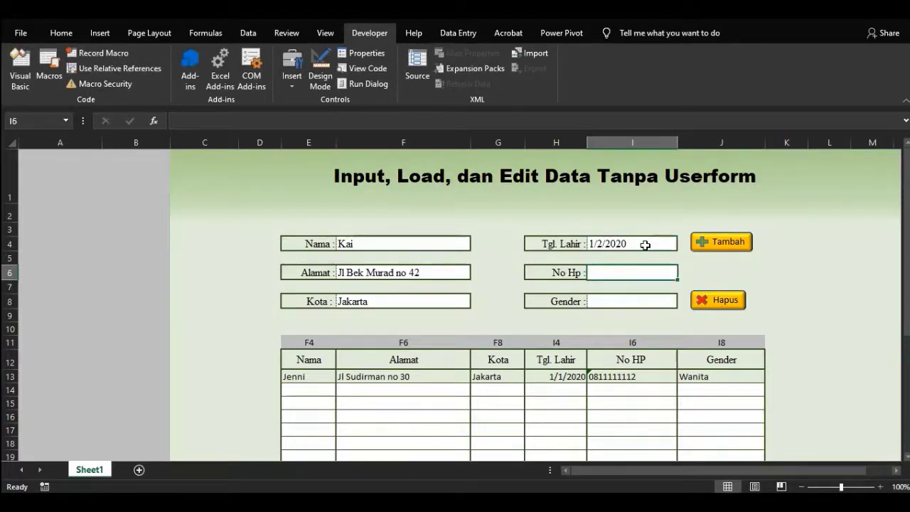
type("'")
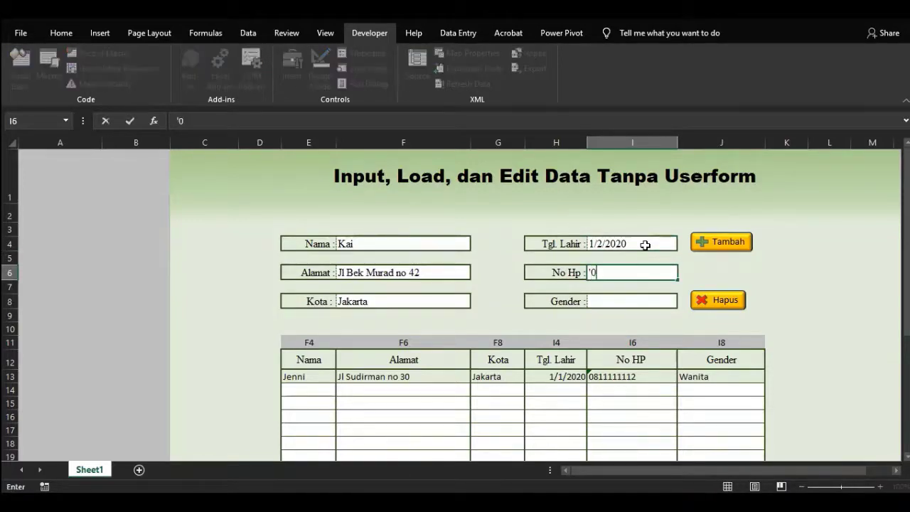
type("082222221")
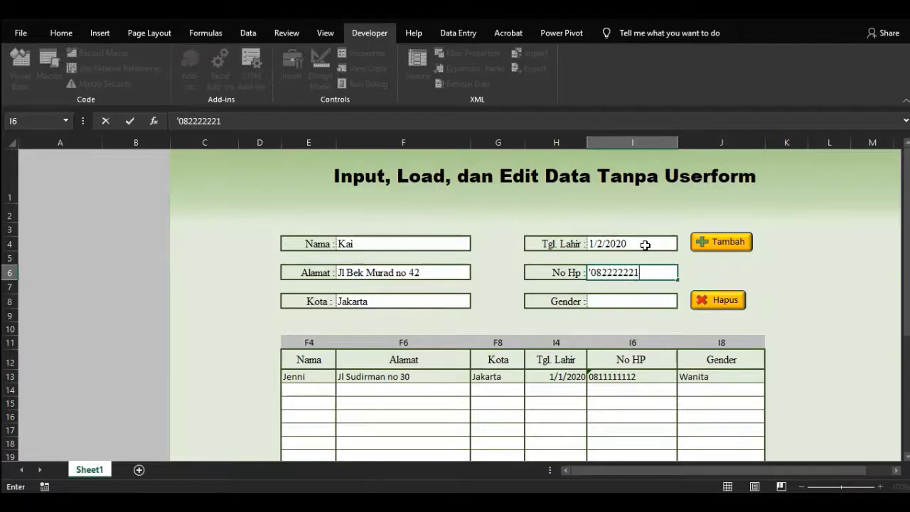
key("Return")
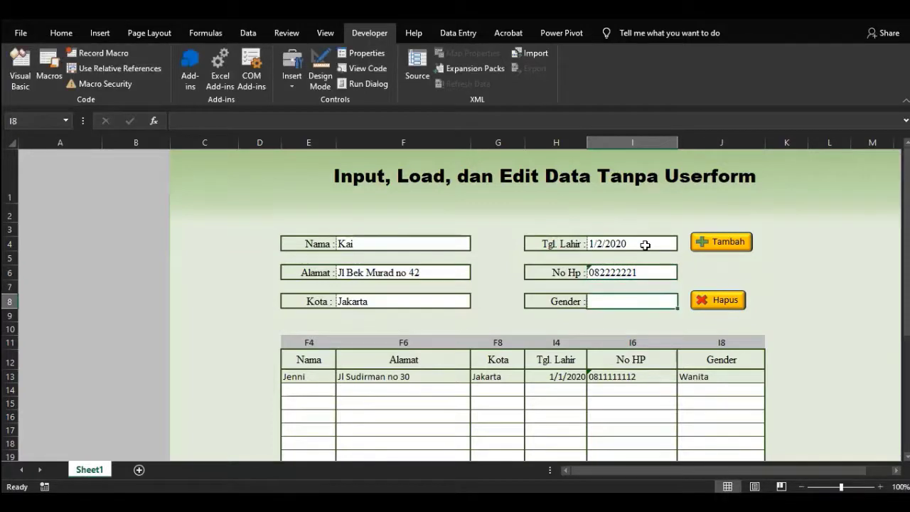
type("Pria")
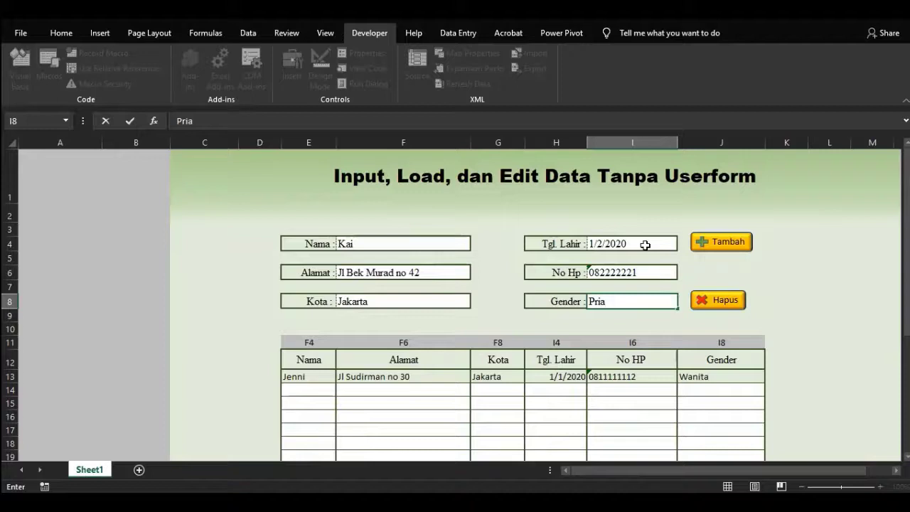
left_click(736, 241)
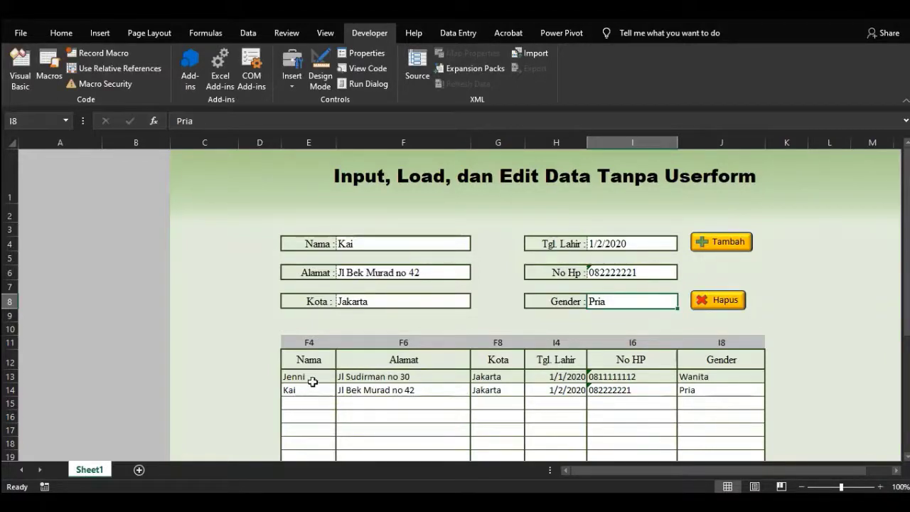
Examine how the tambahkontak macro determines the next empty row by comparing its code with column E of the contact table.
key("alt+F11")
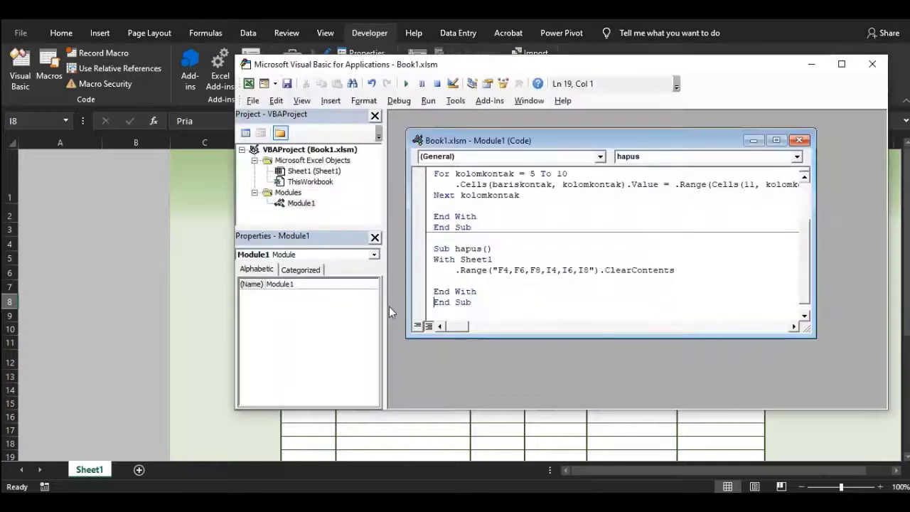
scroll(592, 263, "up", 3)
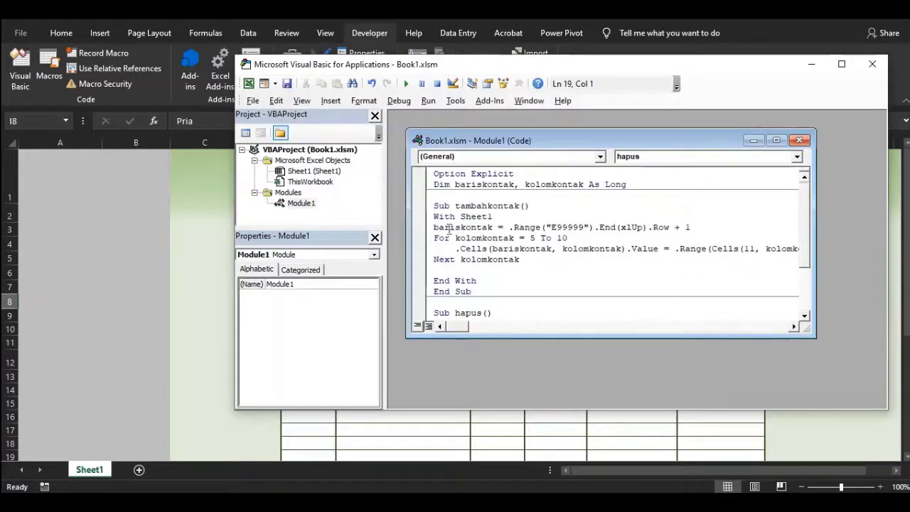
left_click(330, 423)
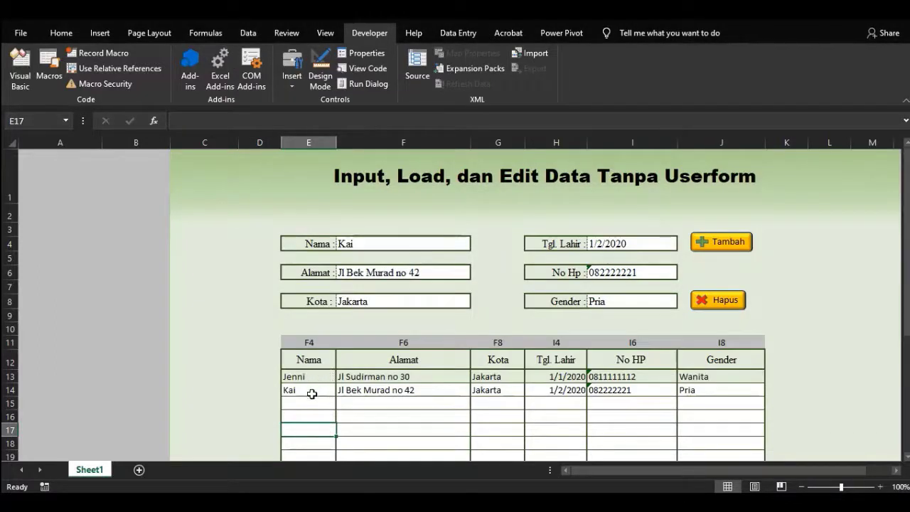
left_click(306, 404)
left_click(304, 386)
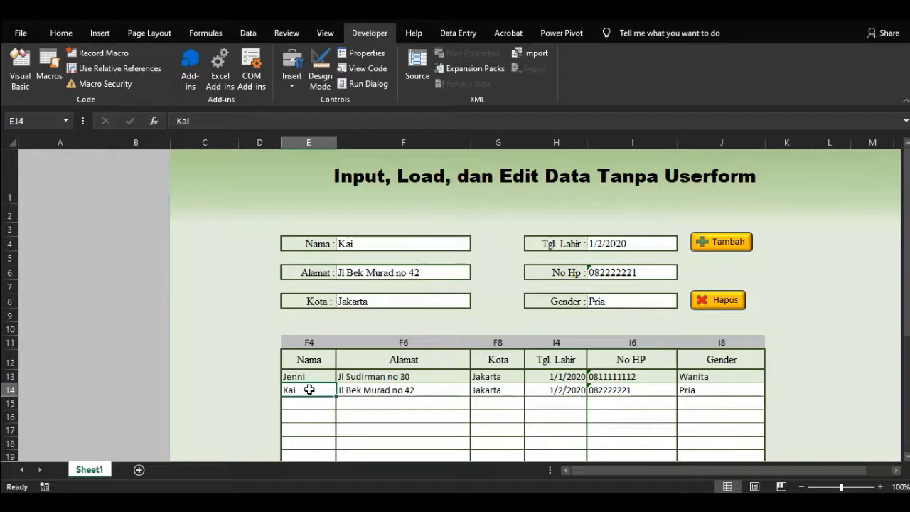
key("alt+F11")
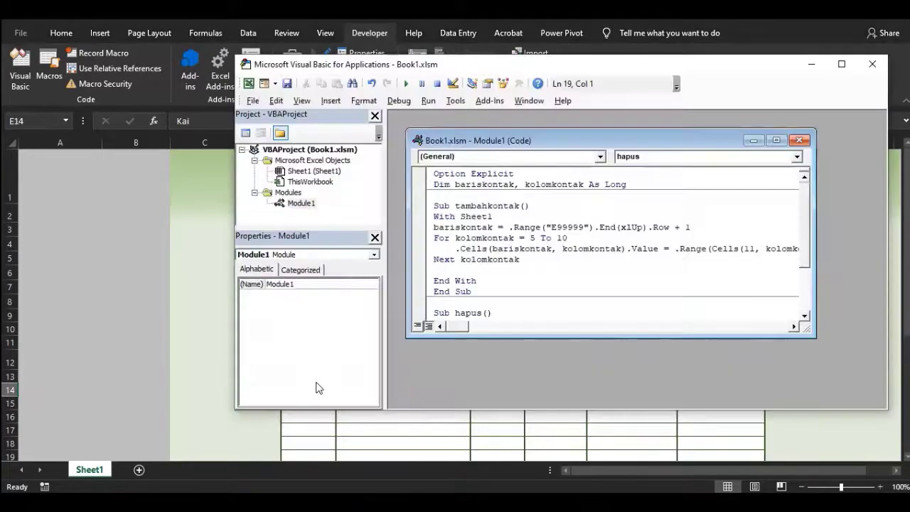
left_click(248, 427)
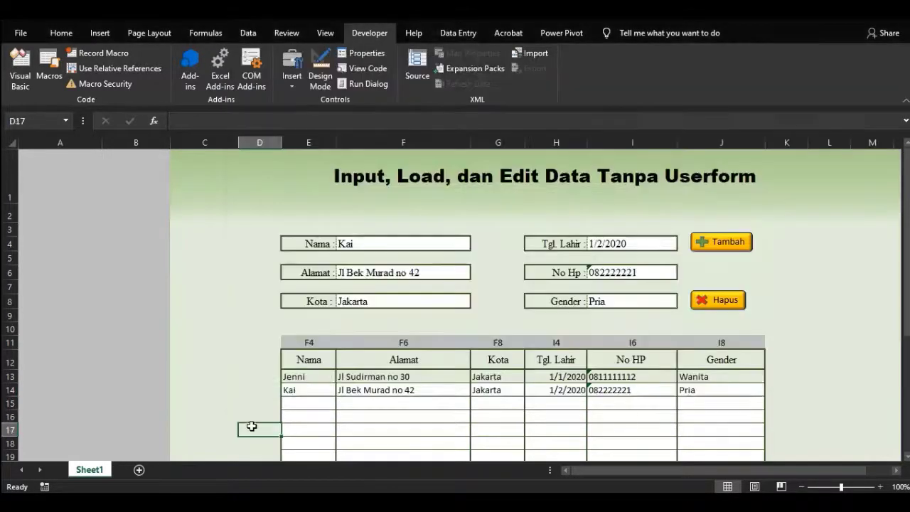
left_click(302, 388)
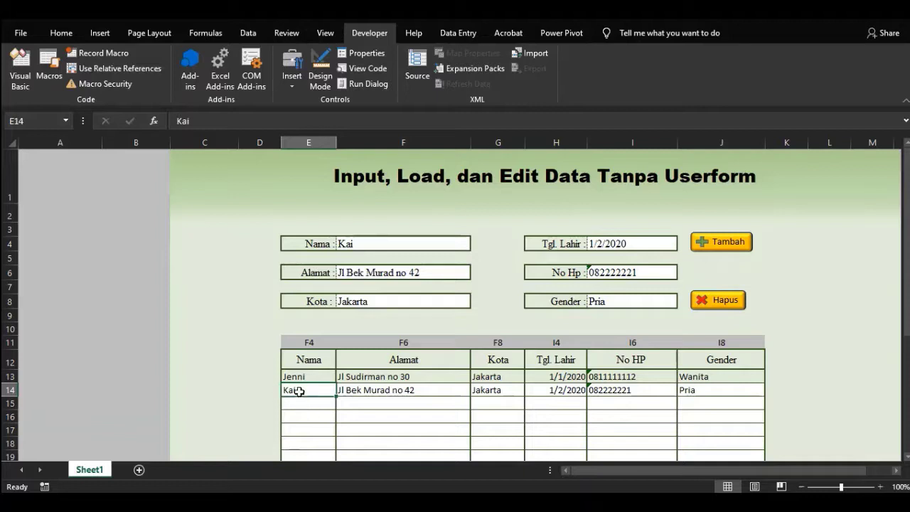
left_click(299, 405)
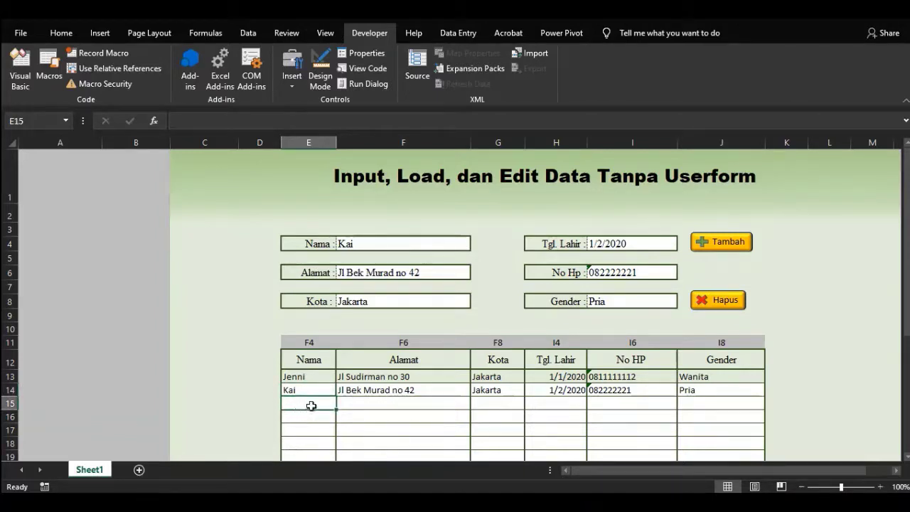
scroll(344, 410, "down", 1)
scroll(345, 408, "down", 1)
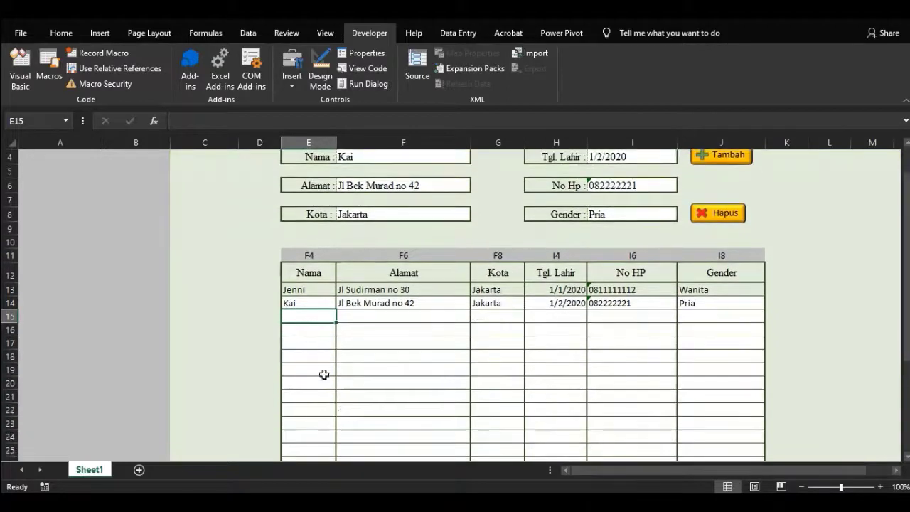
scroll(426, 321, "up", 1)
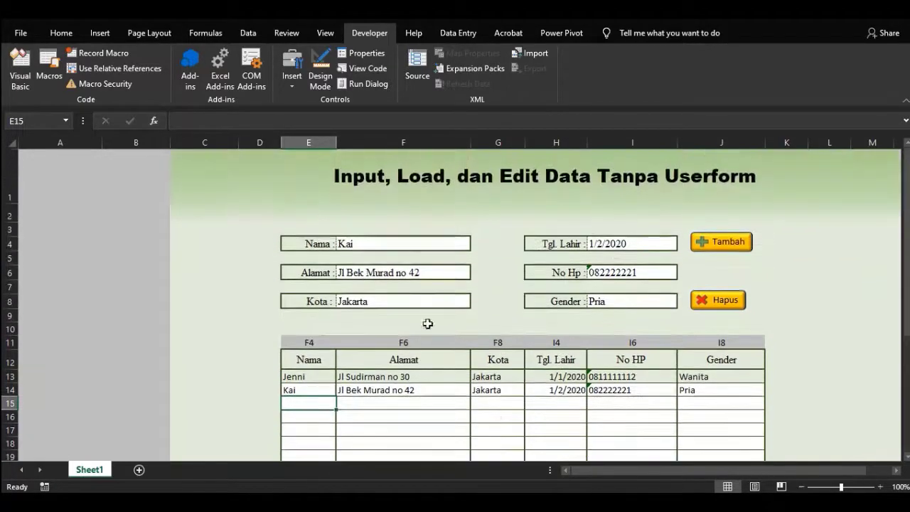
Replace the contact's name in Nama with a third person's name and change the last digit of the phone number in No Hp.
left_click(368, 242)
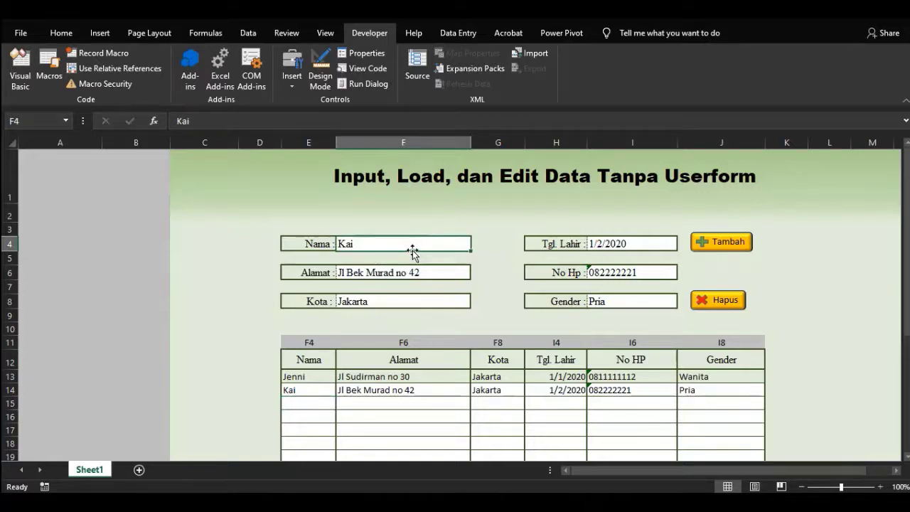
type("Joko")
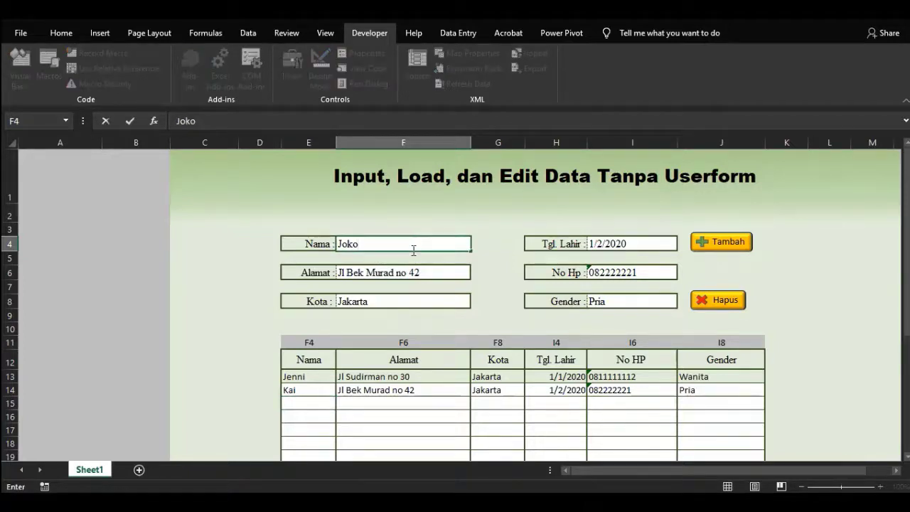
left_click(646, 273)
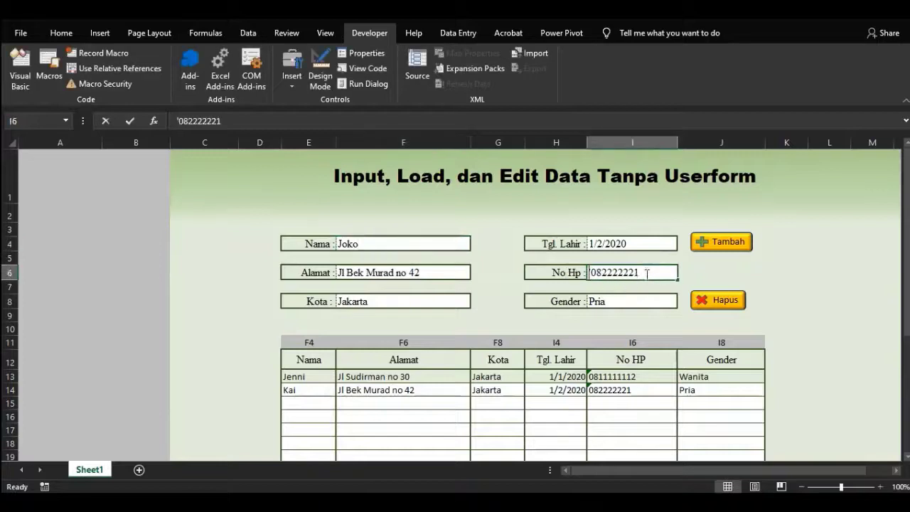
double_click(649, 273)
key("BackSpace")
type("3")
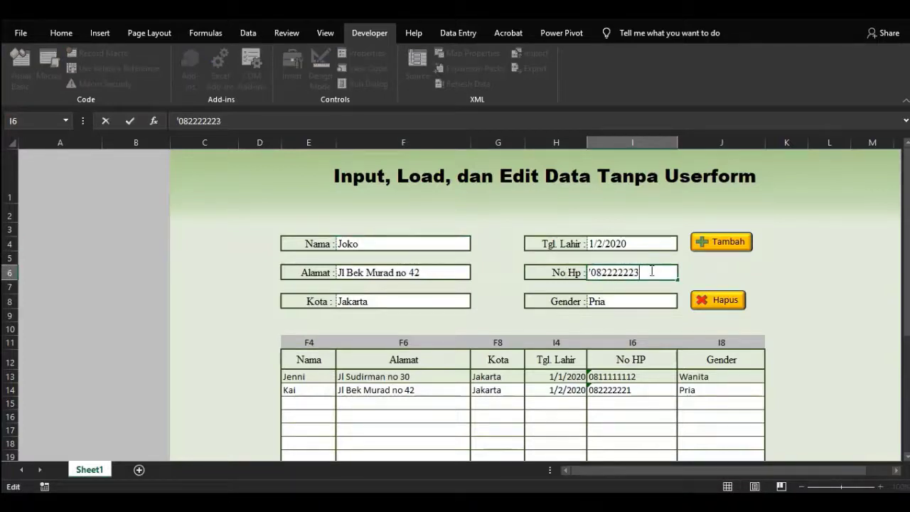
Change the middle part of the birth date in Tgl. Lahir and add the third contact to the table with Tambah.
left_click(608, 243)
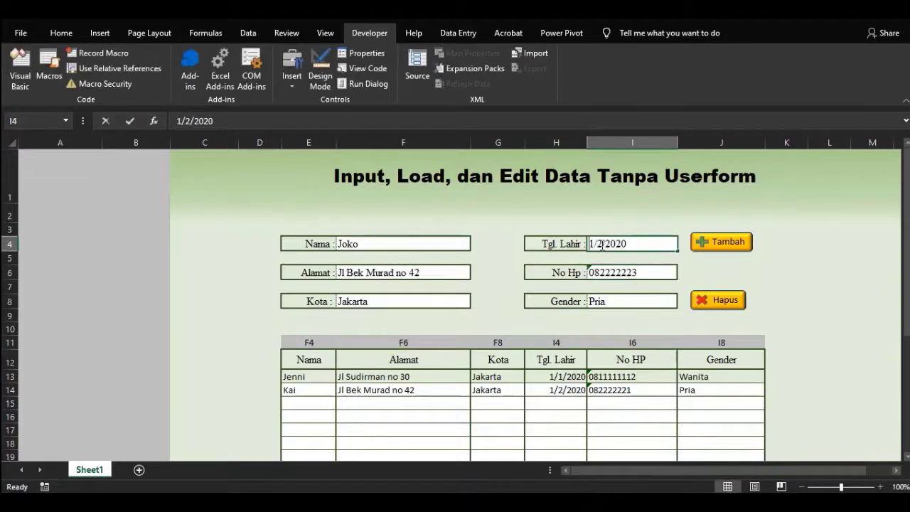
double_click(604, 243)
key("BackSpace")
type("3")
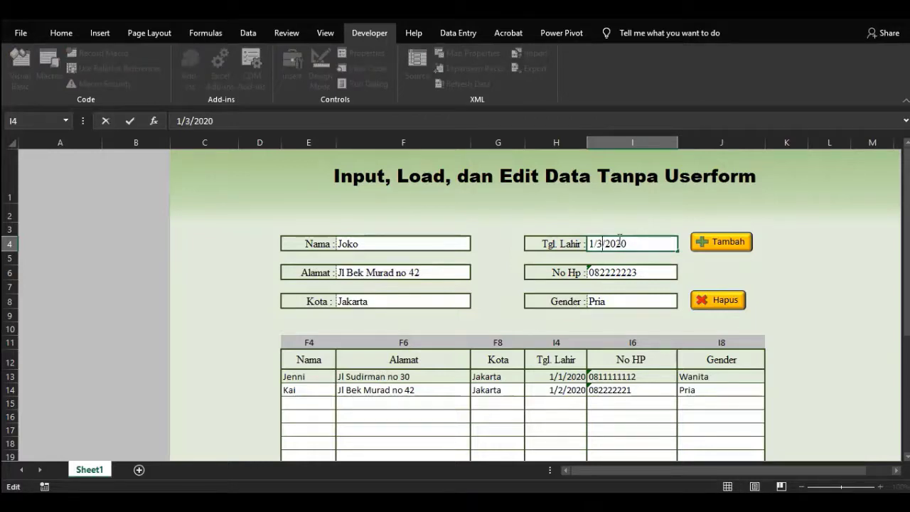
left_click(716, 247)
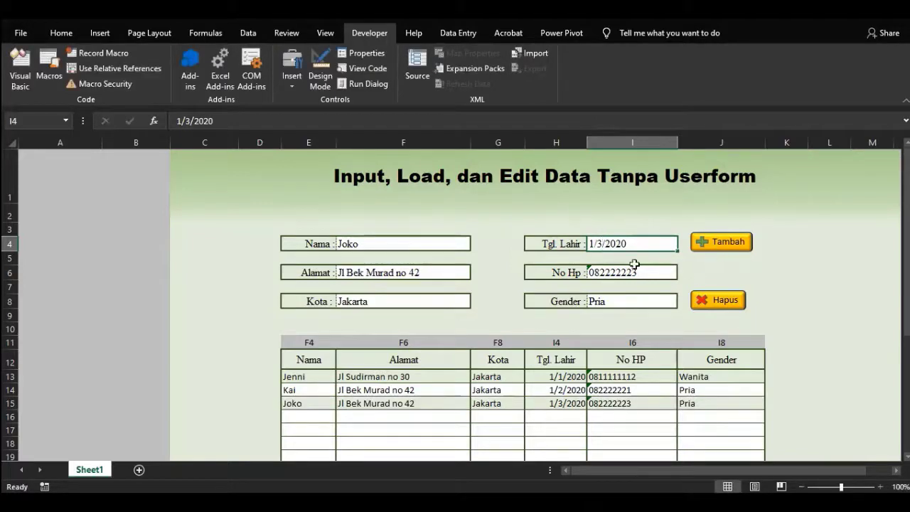
Examine the conditional formatting rules of the whole worksheet, including the formula and range that shade the contact table's rows.
scroll(700, 390, "down", 1)
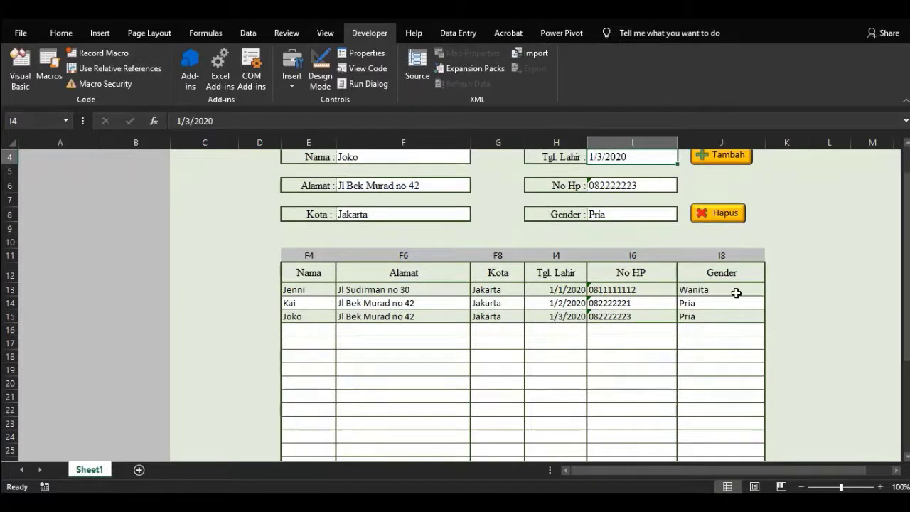
scroll(739, 310, "up", 1)
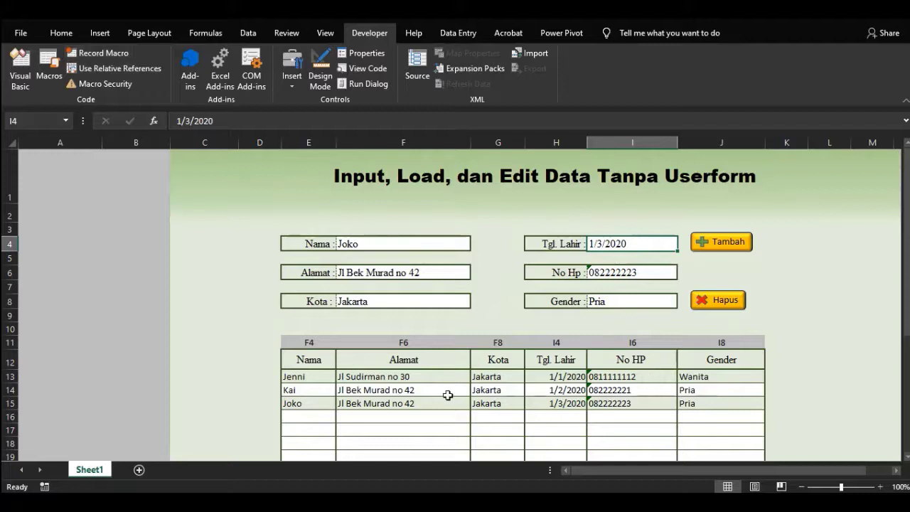
left_click(61, 33)
left_click(565, 79)
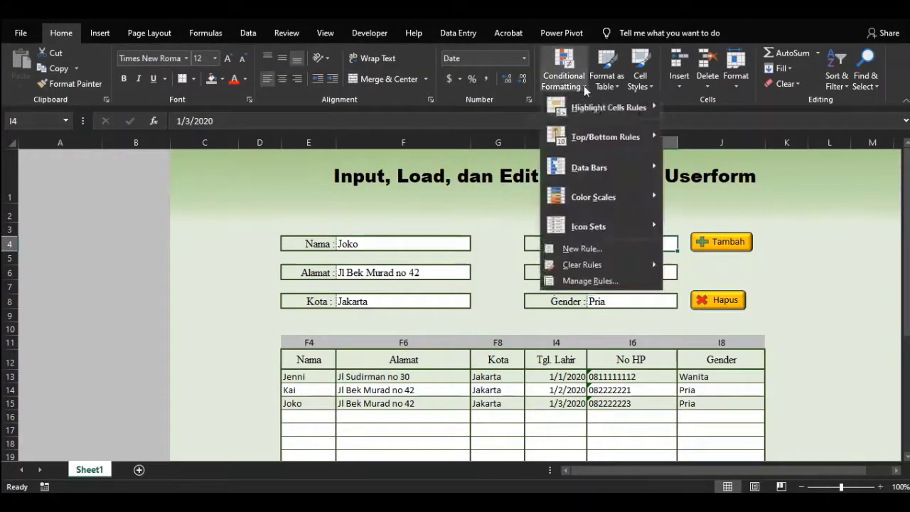
left_click(589, 283)
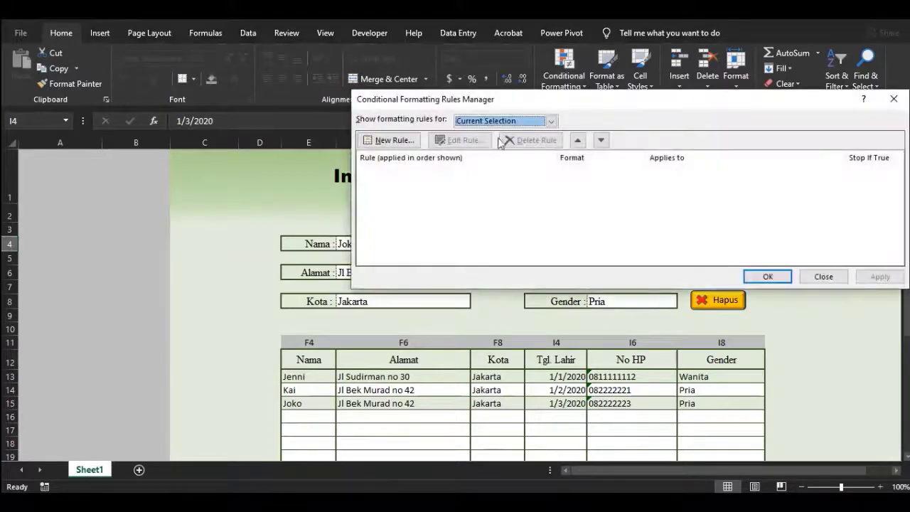
left_click(530, 122)
left_click(522, 142)
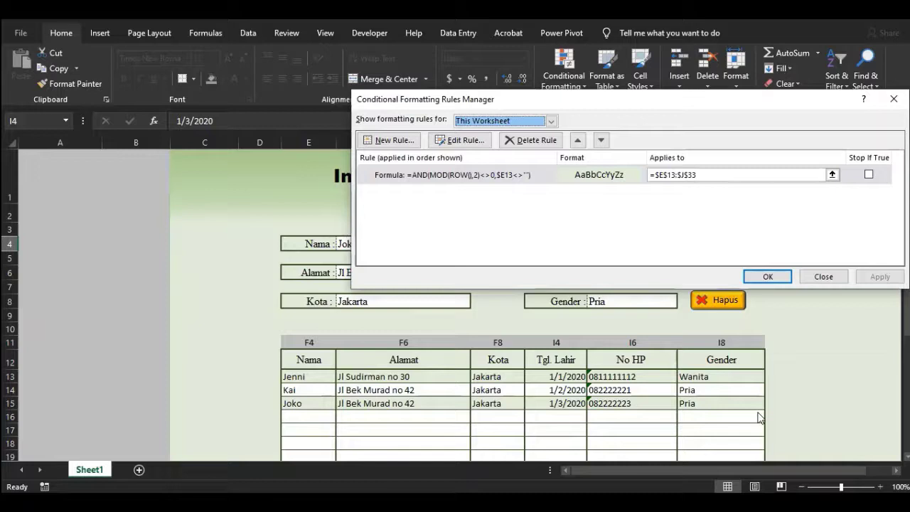
left_click(767, 276)
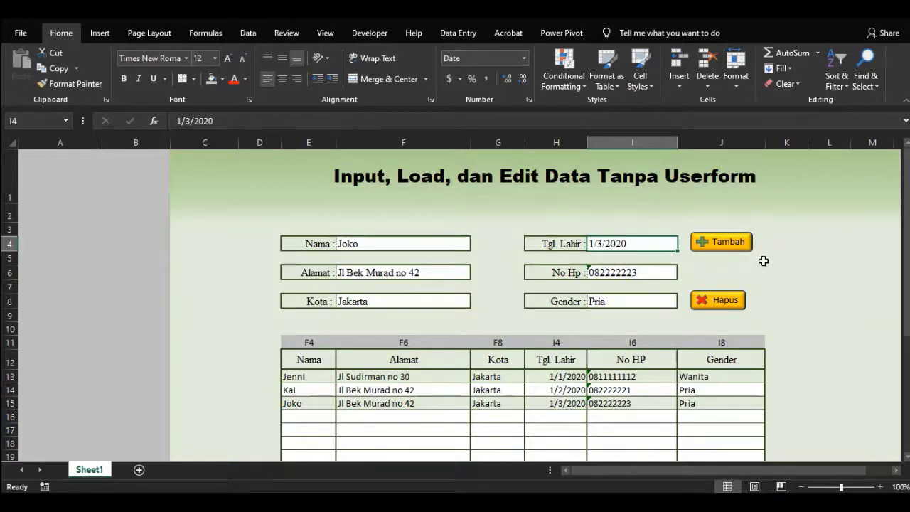
Clear all form fields with Hapus and select the second contact's name in cell E14 of the table.
left_click(713, 310)
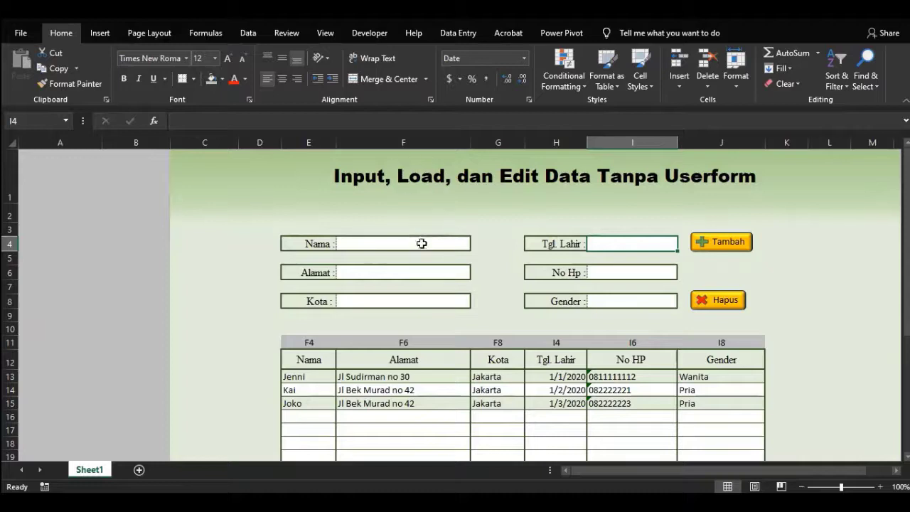
left_click(391, 403)
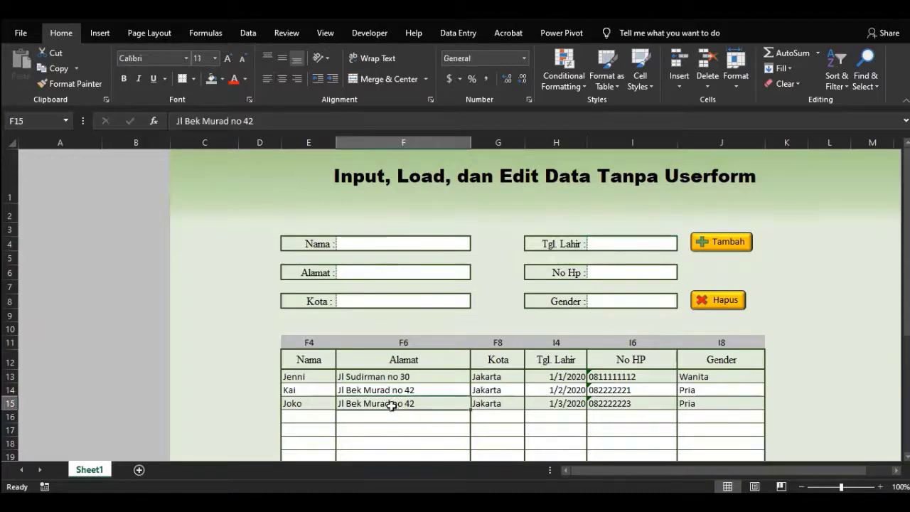
left_click(302, 402)
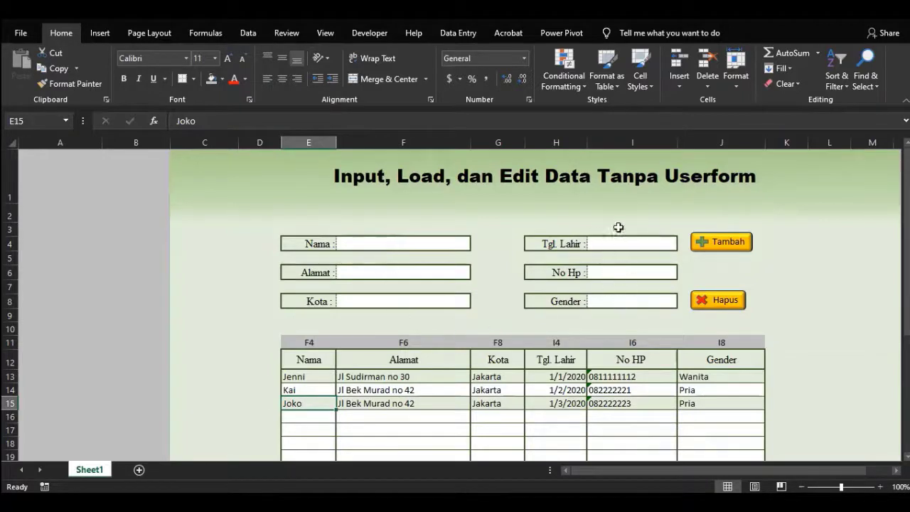
left_click(312, 392)
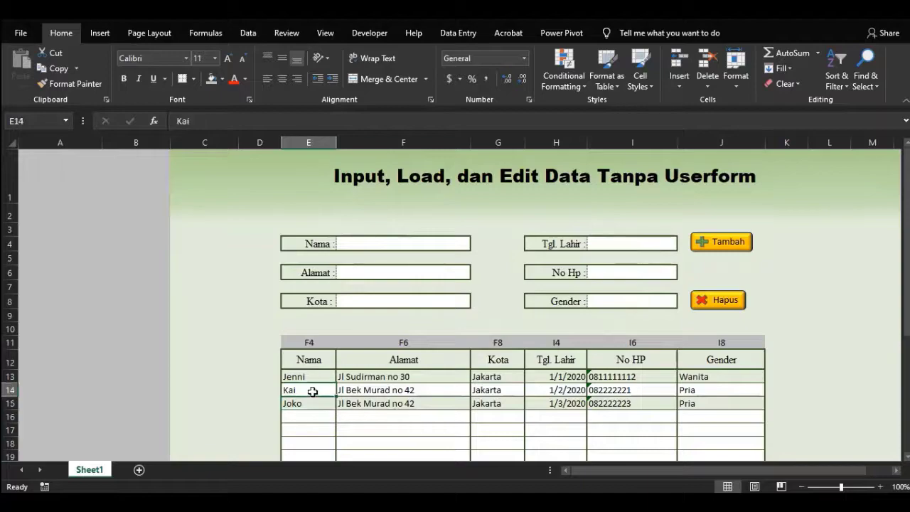